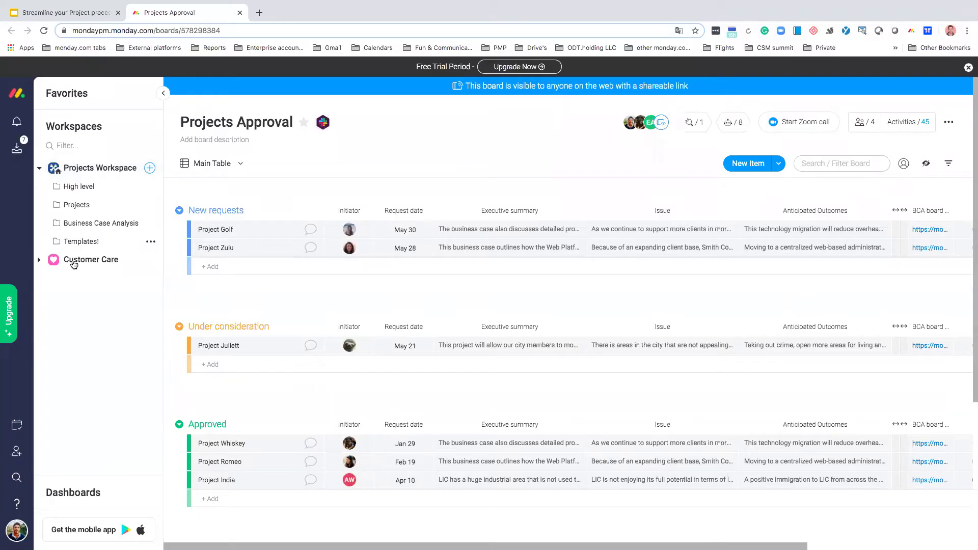
# Step: Expand the Customer Care workspace to view its folders, and collapse it again
pyautogui.click(40, 261)
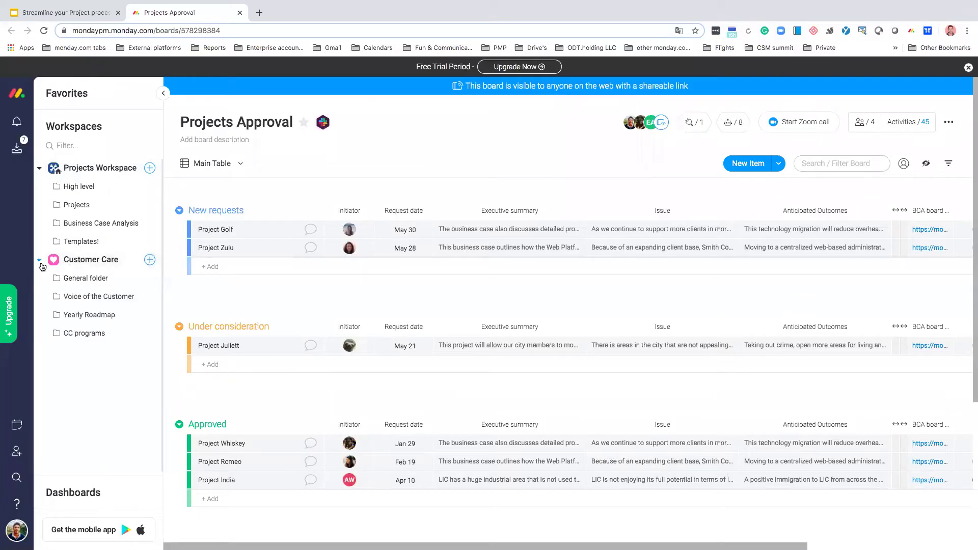
pyautogui.click(41, 261)
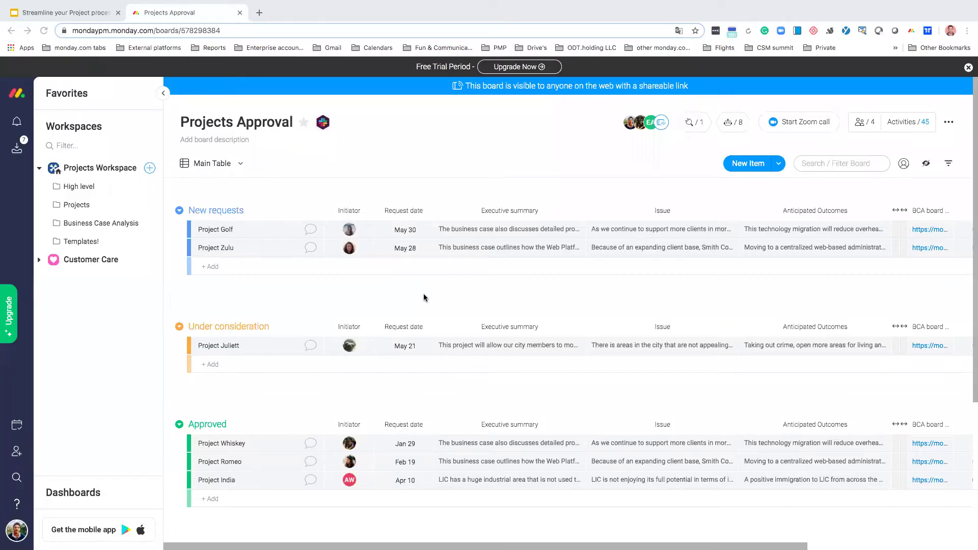
# Step: Collapse all groups on the board and re-expand New requests, Under consideration and Approved, leaving Rejected collapsed
pyautogui.click(180, 210)
pyautogui.click(204, 251)
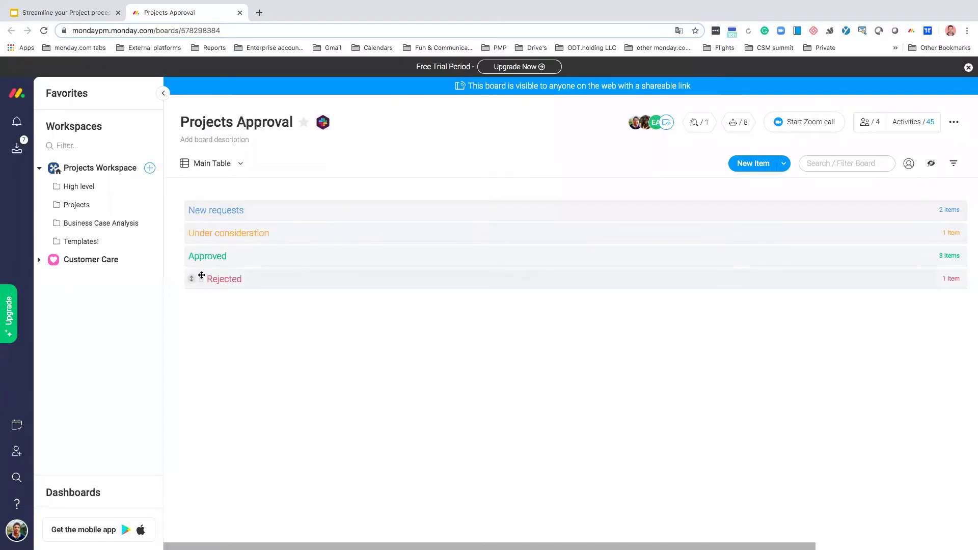
pyautogui.click(201, 209)
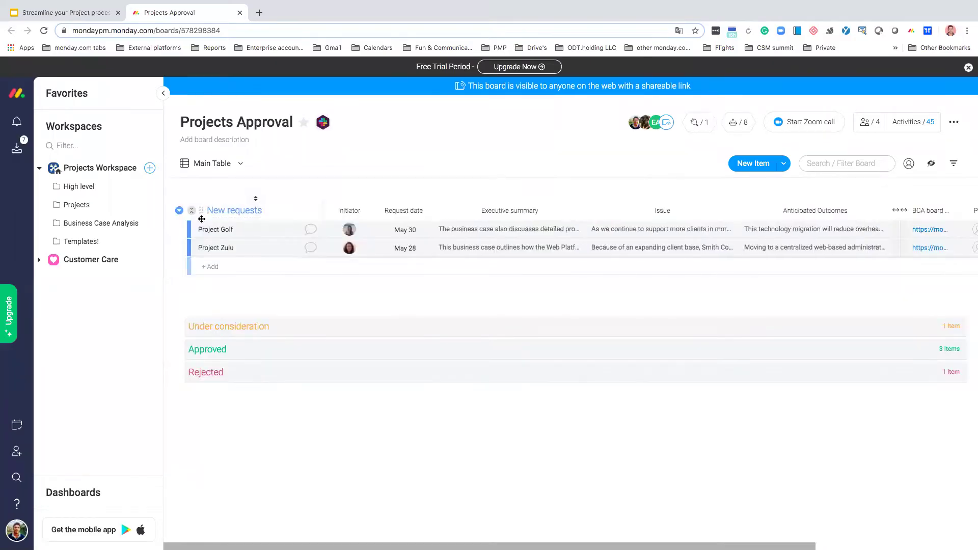
pyautogui.click(197, 324)
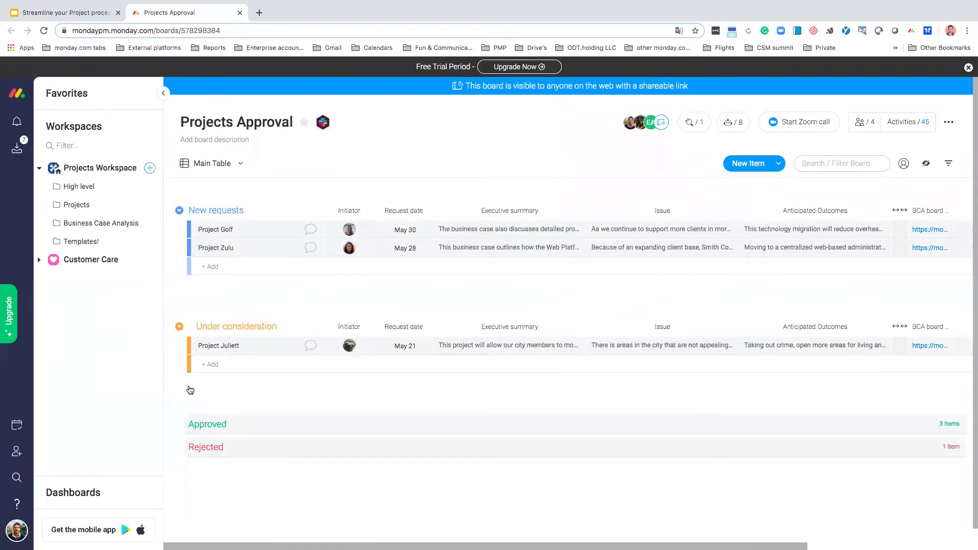
pyautogui.click(203, 425)
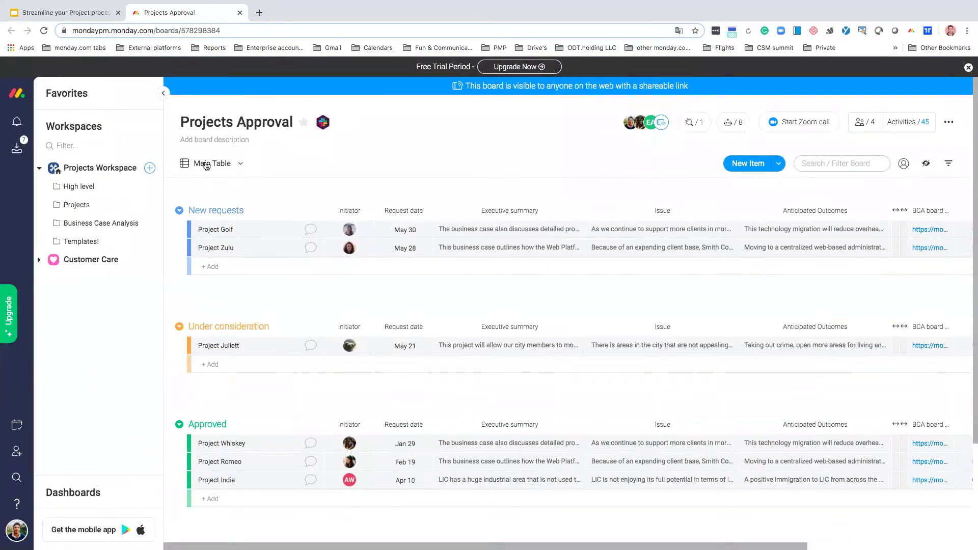
# Step: Switch the Projects Approval board to its Form view, review the form's questions and show its sharing options
pyautogui.click(48, 160)
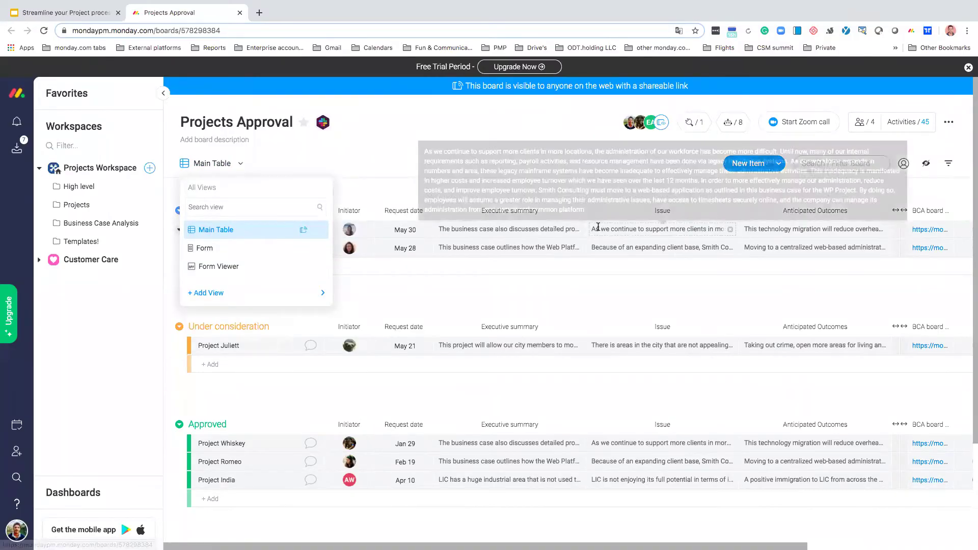
pyautogui.click(220, 247)
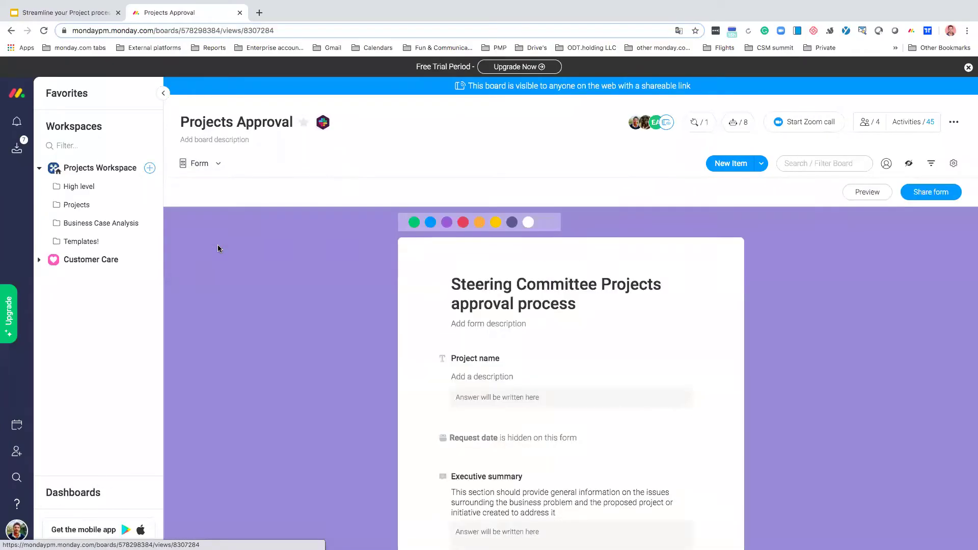
pyautogui.scroll(-1, 850, 308)
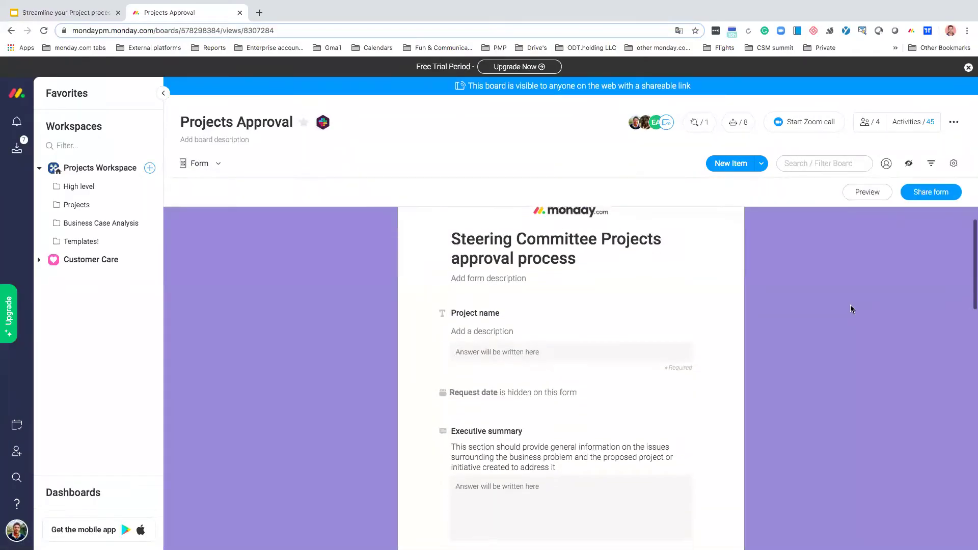
pyautogui.scroll(-2, 851, 308)
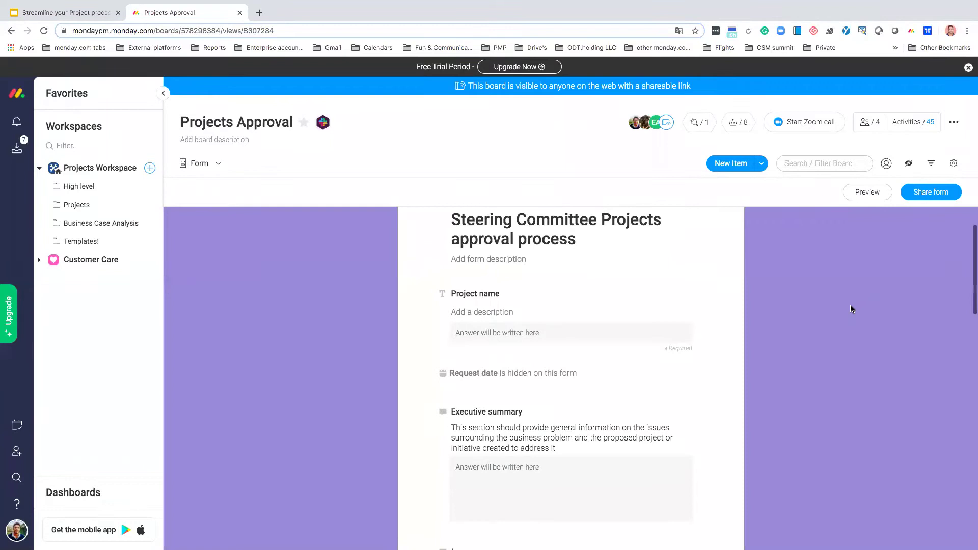
pyautogui.moveTo(505, 262)
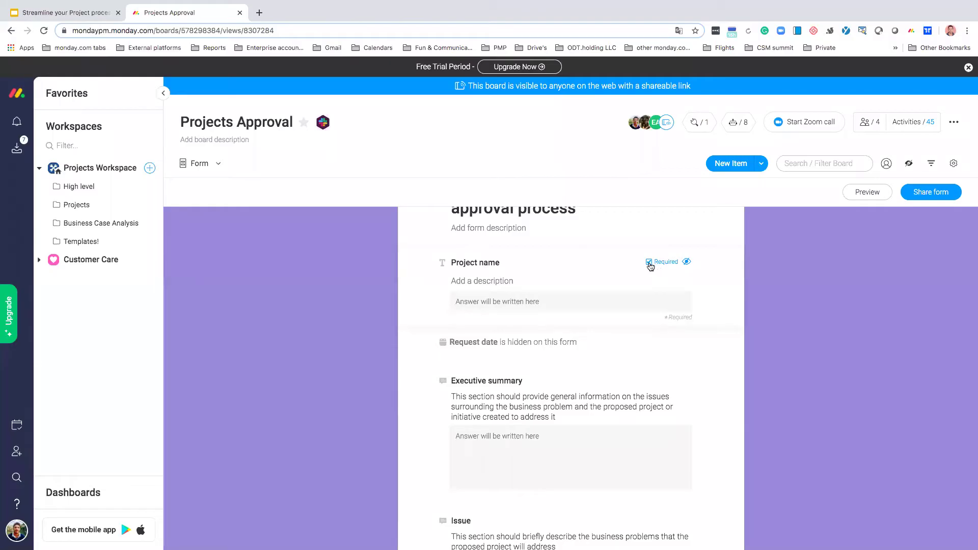
pyautogui.moveTo(570, 343)
pyautogui.scroll(-3, 686, 344)
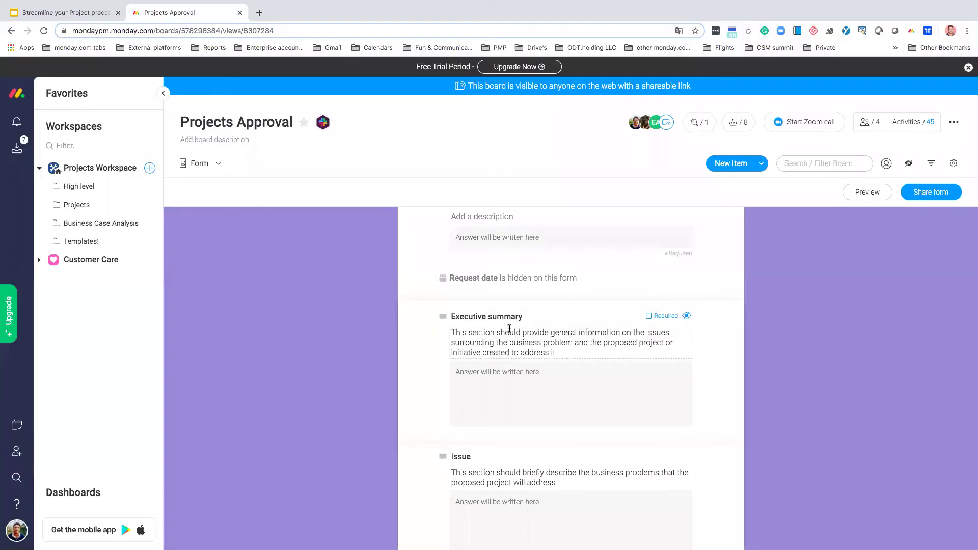
pyautogui.scroll(-5, 513, 333)
pyautogui.scroll(-11, 513, 332)
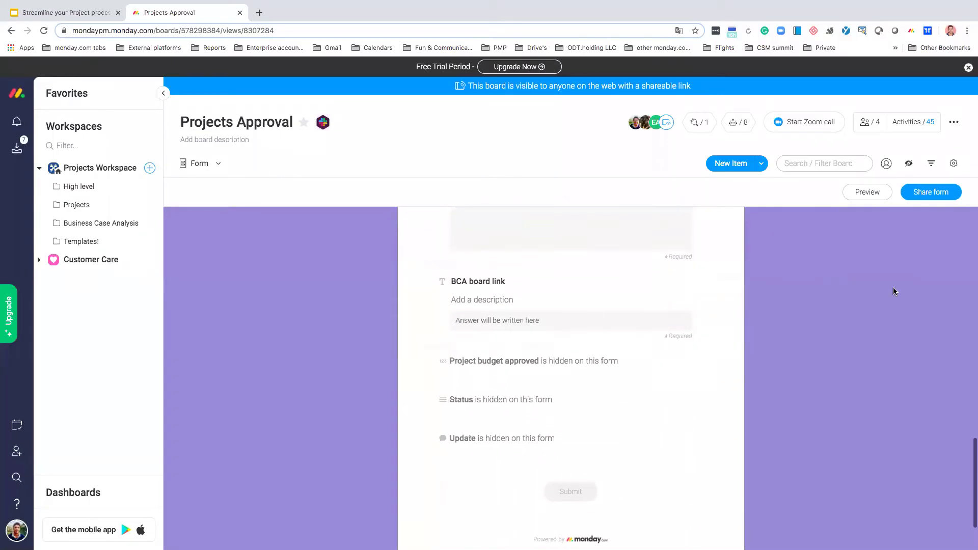
pyautogui.click(931, 192)
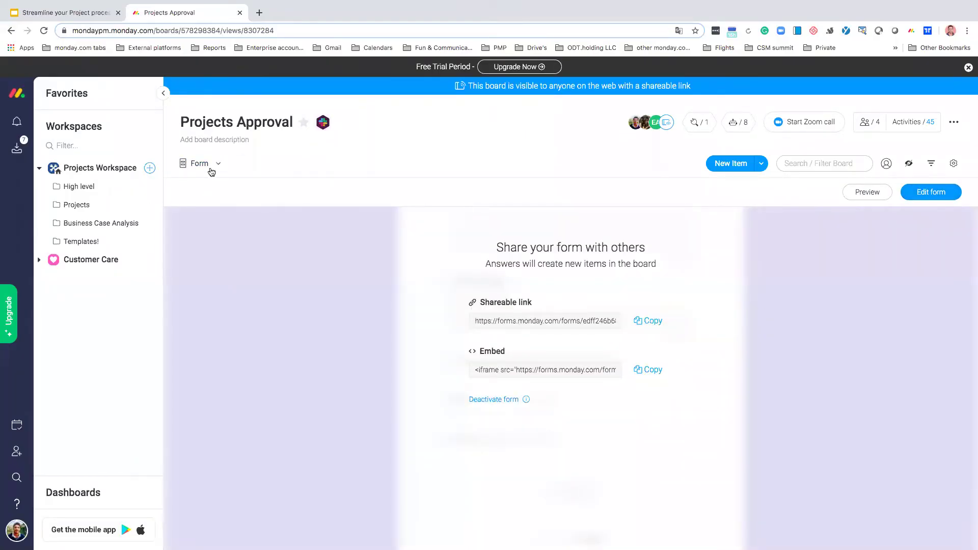
# Step: Return the board to the Main Table view and review its columns across to Status
pyautogui.click(212, 165)
pyautogui.click(207, 233)
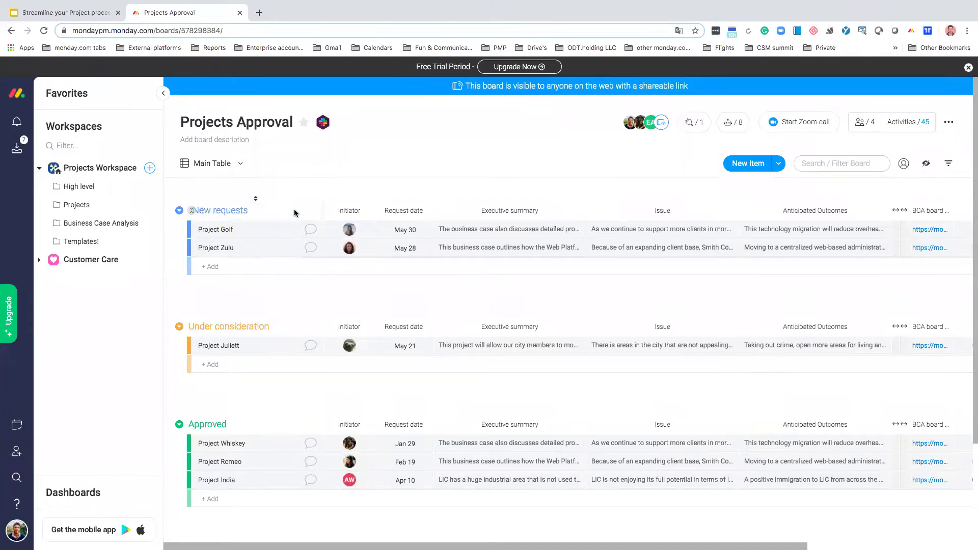
pyautogui.hscroll(5, 342, 230)
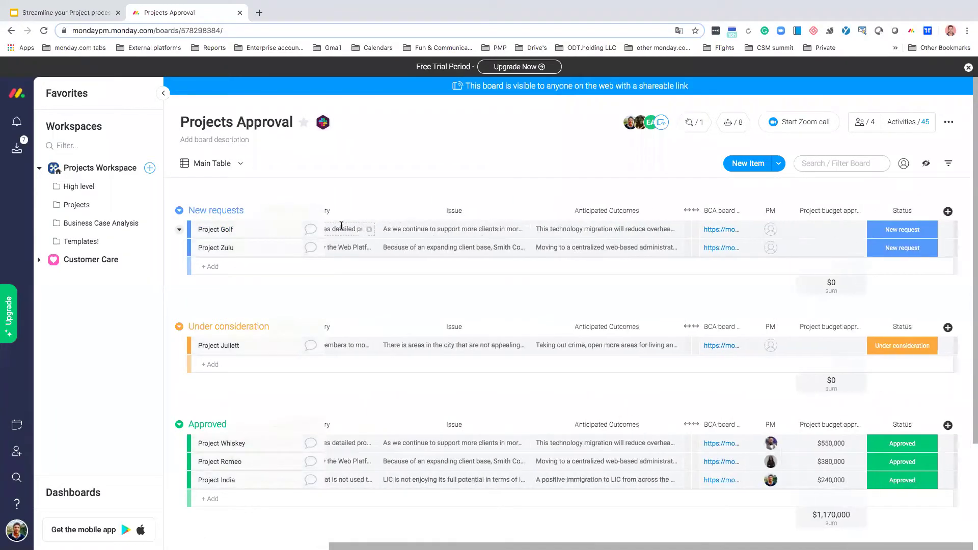
pyautogui.hscroll(2, 341, 226)
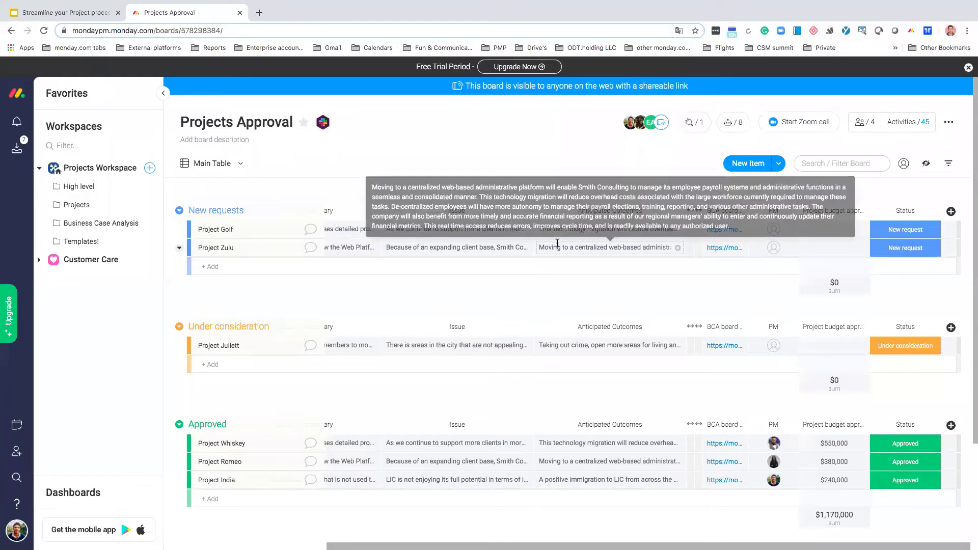
pyautogui.hscroll(-5, 557, 244)
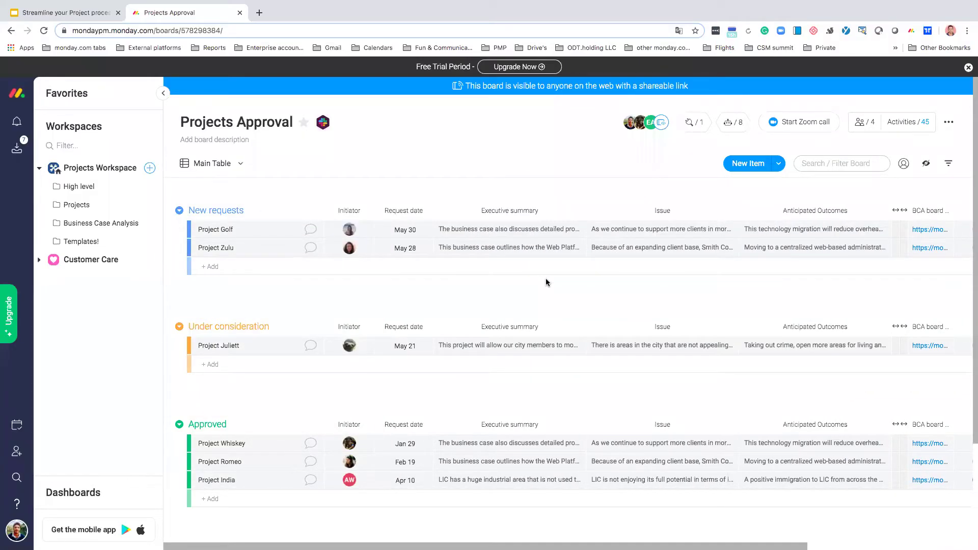
# Step: Open the Business Case Analysis template board and view its Goals and objectives, Major project milestones and Cost benefit Analysis views
pyautogui.click(77, 244)
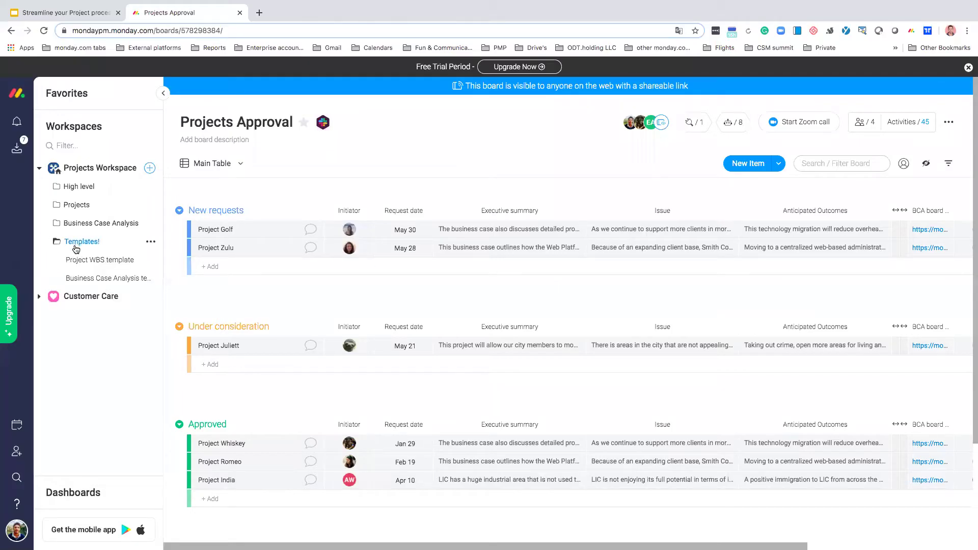
pyautogui.click(82, 283)
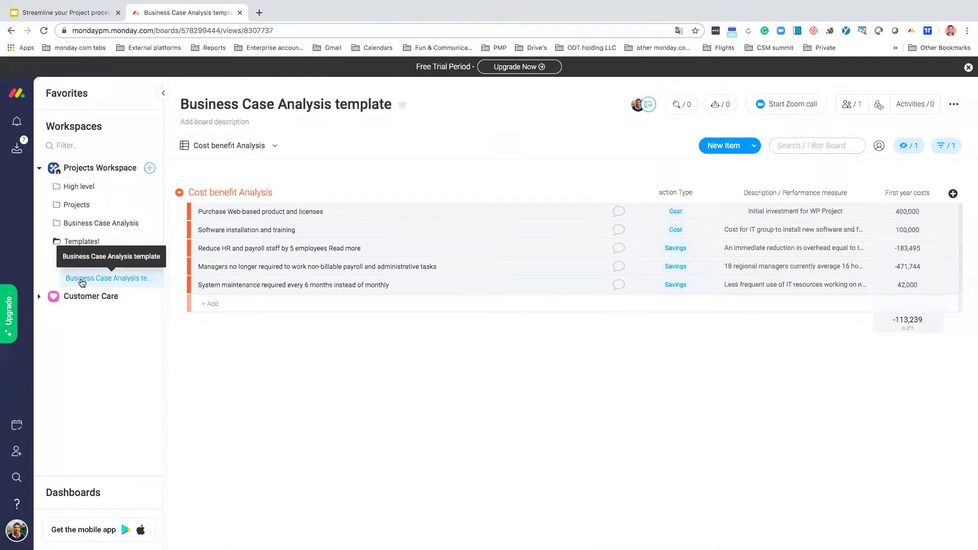
pyautogui.click(273, 152)
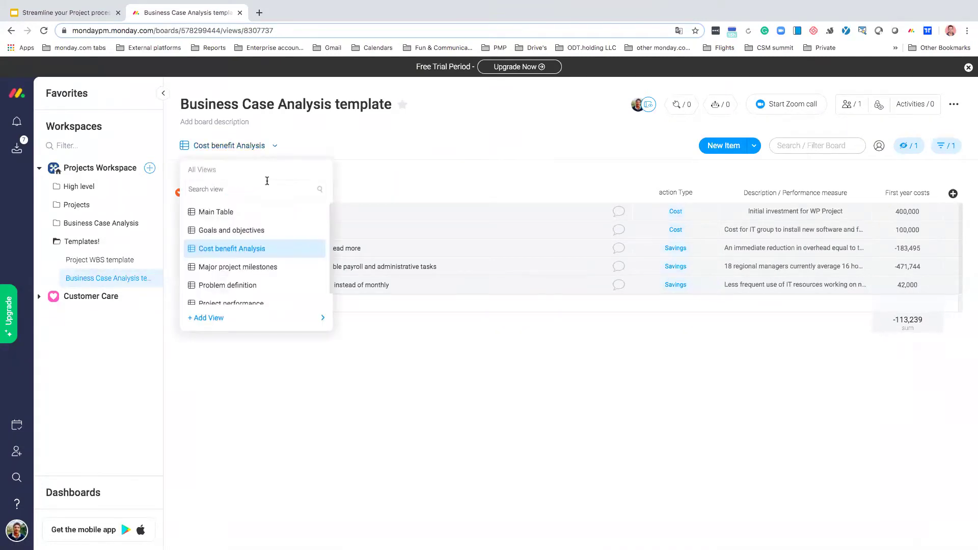
pyautogui.click(255, 229)
pyautogui.click(262, 147)
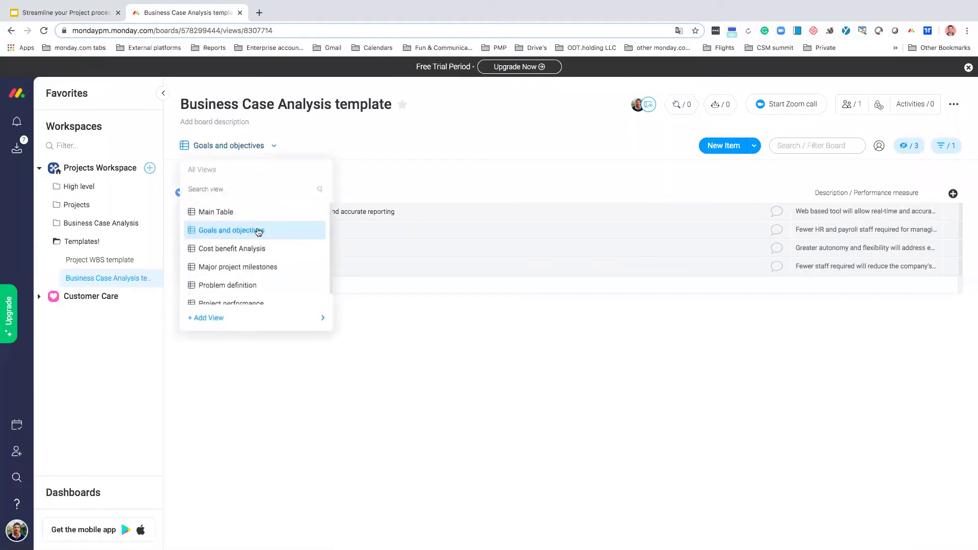
pyautogui.click(250, 269)
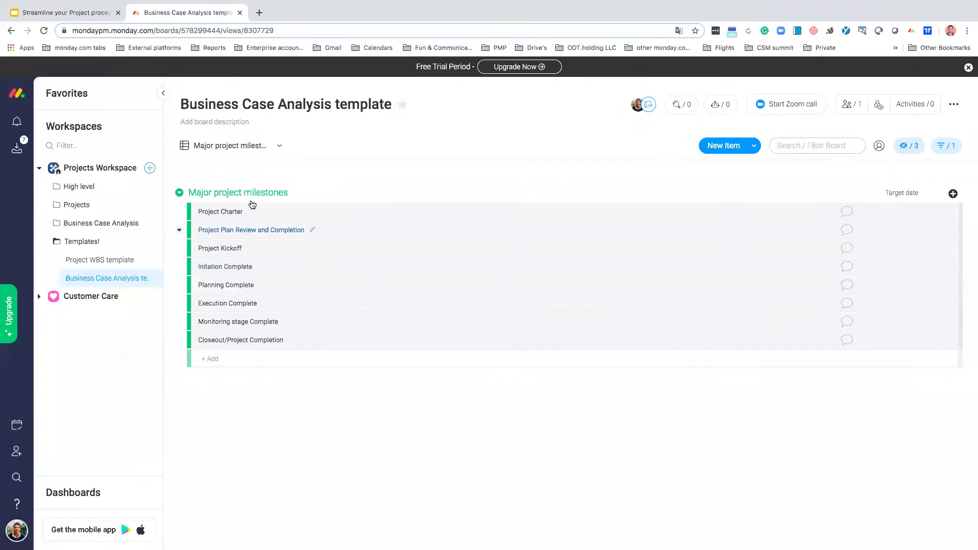
pyautogui.click(268, 148)
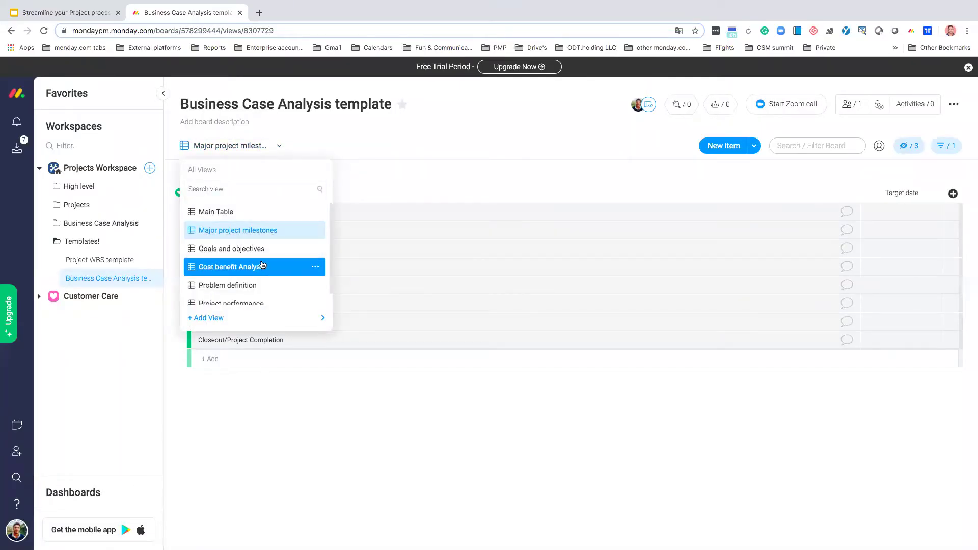
pyautogui.click(262, 265)
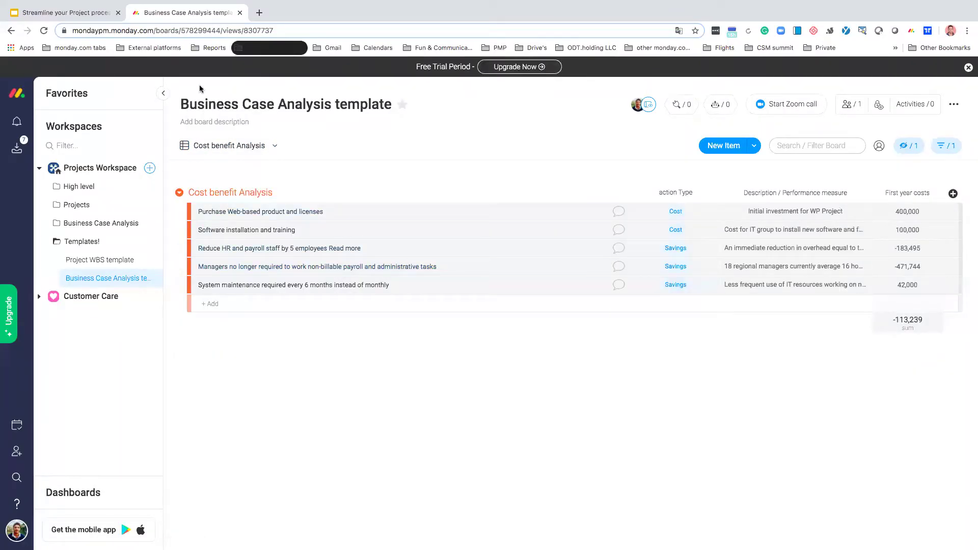
# Step: Reopen the Projects Approval board from the High level folder and bring the PM, budget and Status columns into view
pyautogui.click(91, 188)
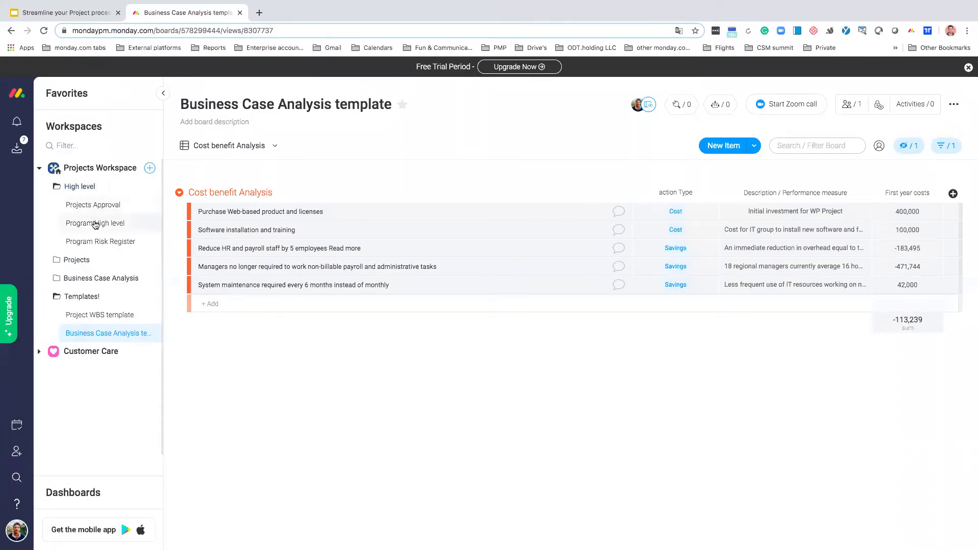
pyautogui.click(105, 206)
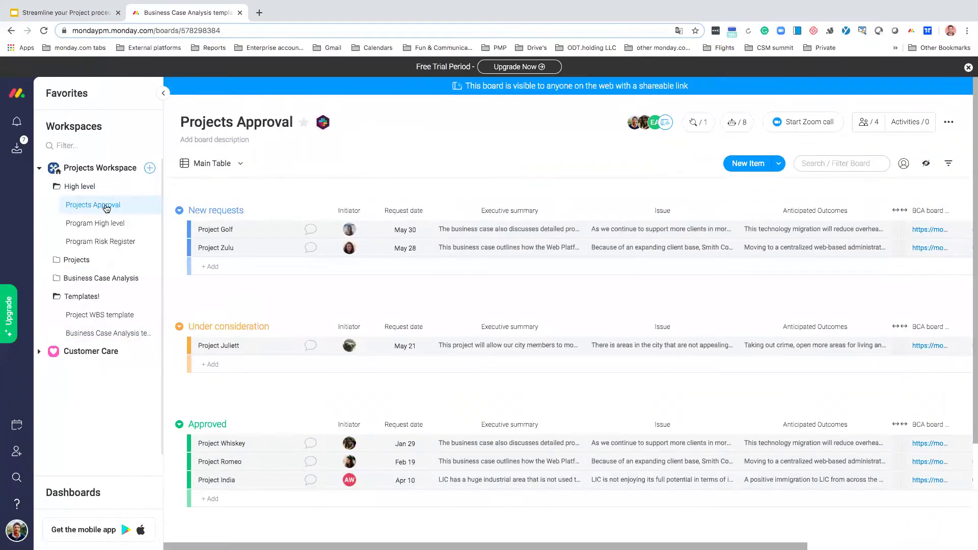
pyautogui.hscroll(3, 446, 255)
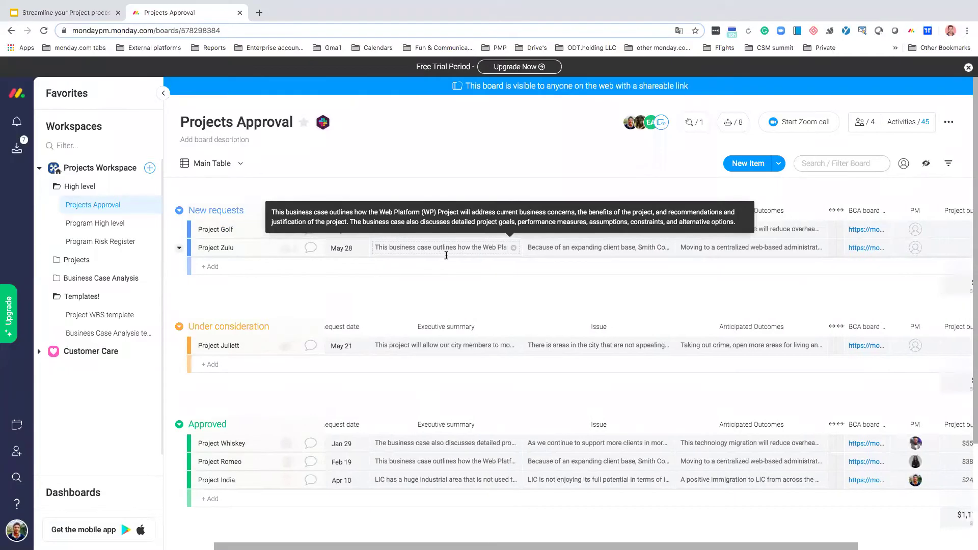
pyautogui.hscroll(6, 447, 255)
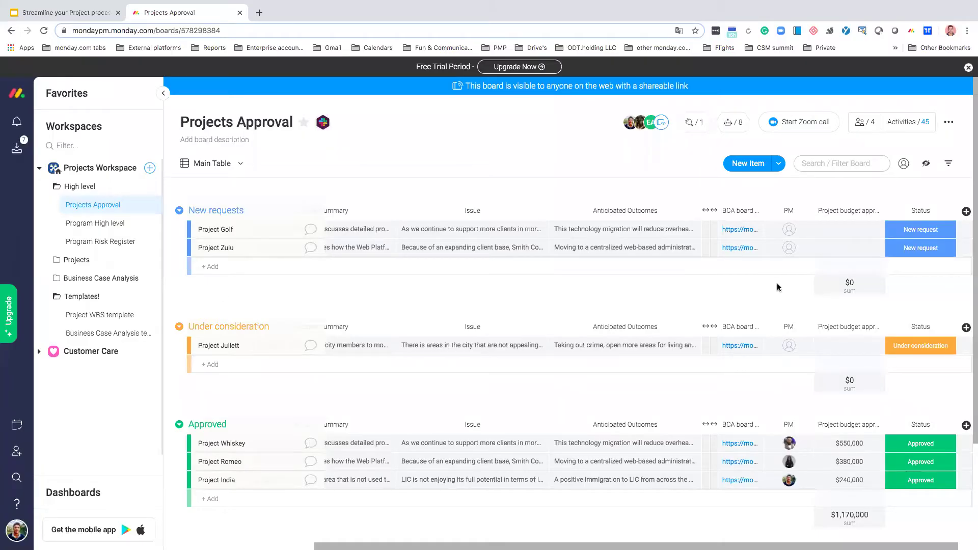
pyautogui.scroll(-1, 777, 287)
pyautogui.click(789, 241)
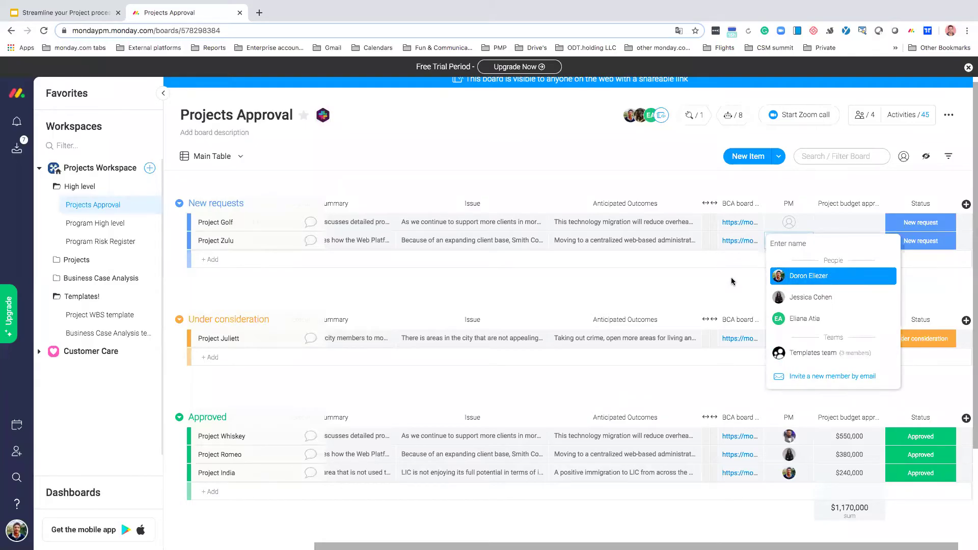
pyautogui.click(731, 277)
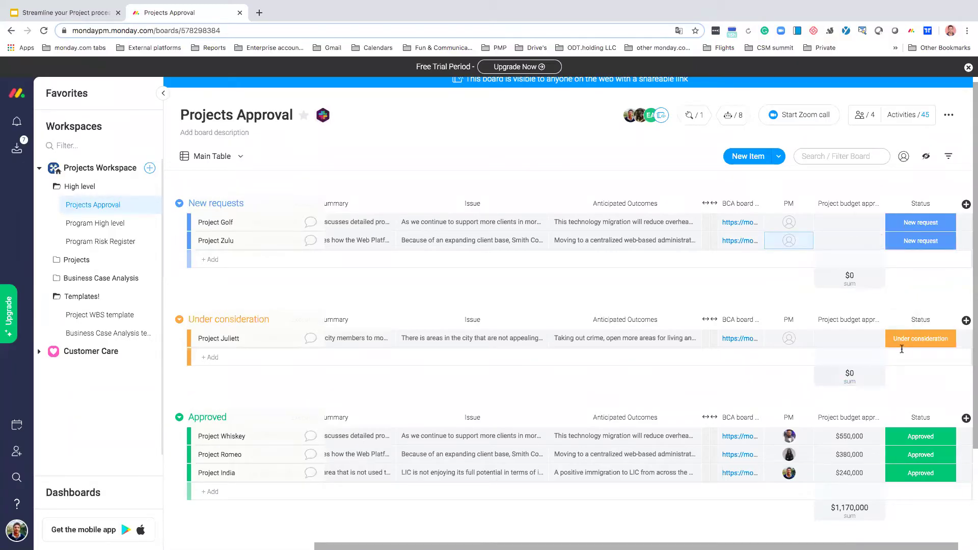
# Step: Assign the first suggested person as PM of Project Juliett in the Under consideration group
pyautogui.scroll(-1, 887, 331)
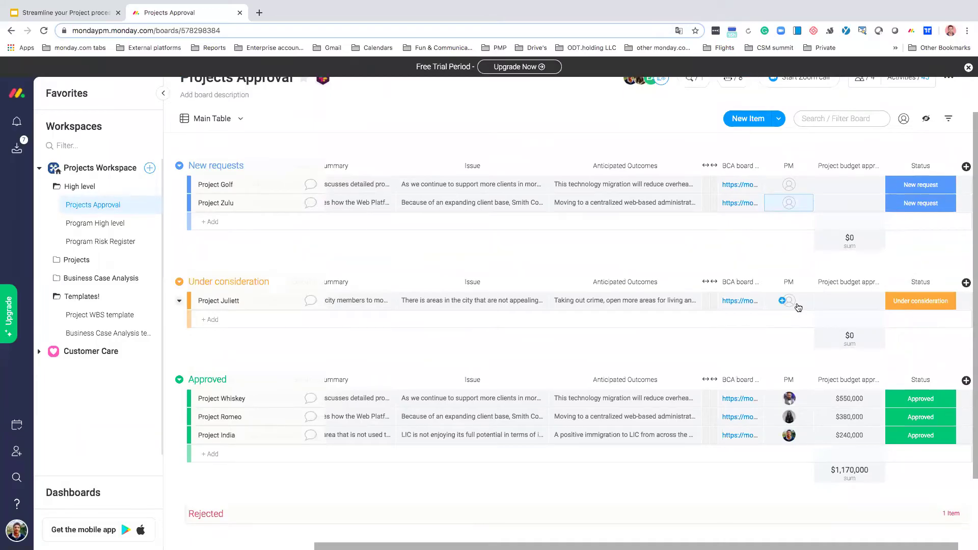
pyautogui.click(797, 306)
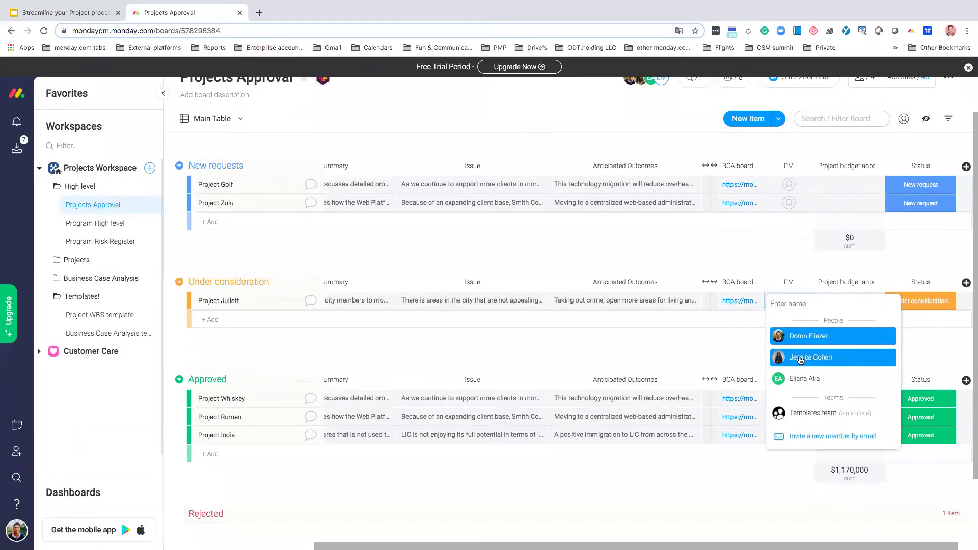
pyautogui.click(807, 340)
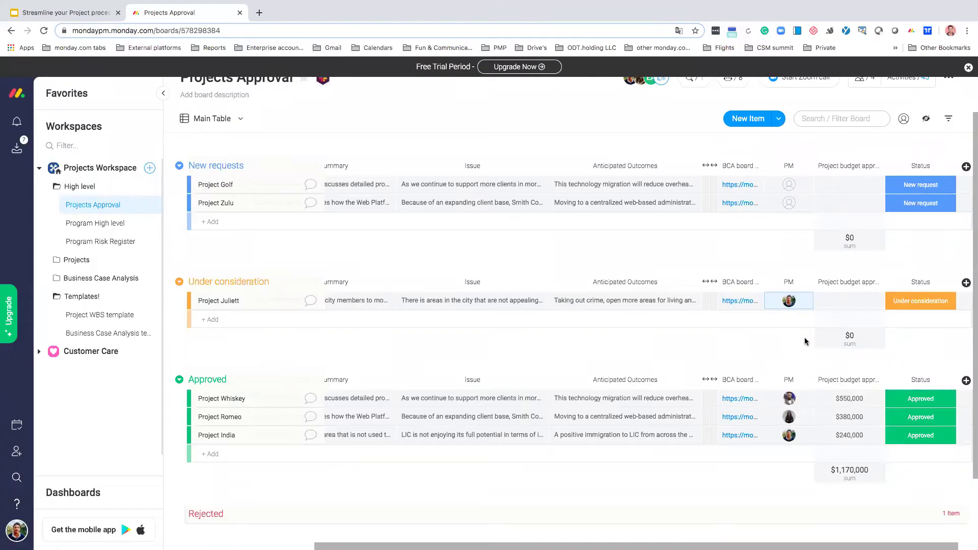
# Step: Set Project Juliett's approved project budget to $250,000 and change its status to Approved
pyautogui.click(838, 304)
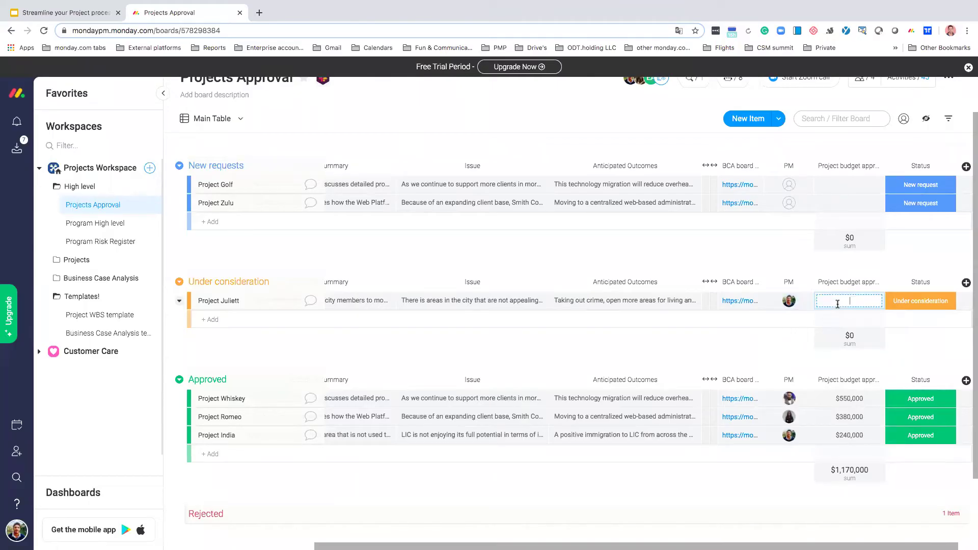
pyautogui.write('250000')
pyautogui.click(741, 352)
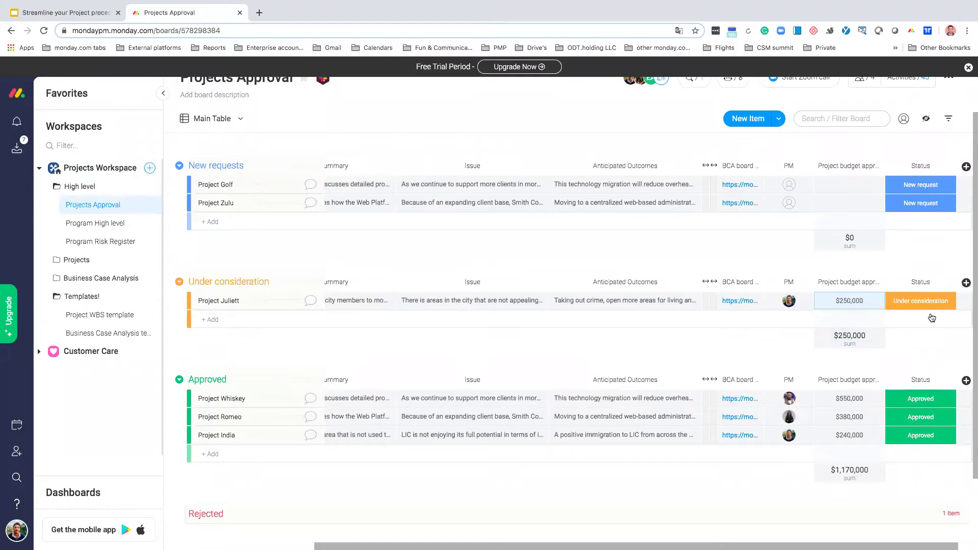
pyautogui.click(929, 308)
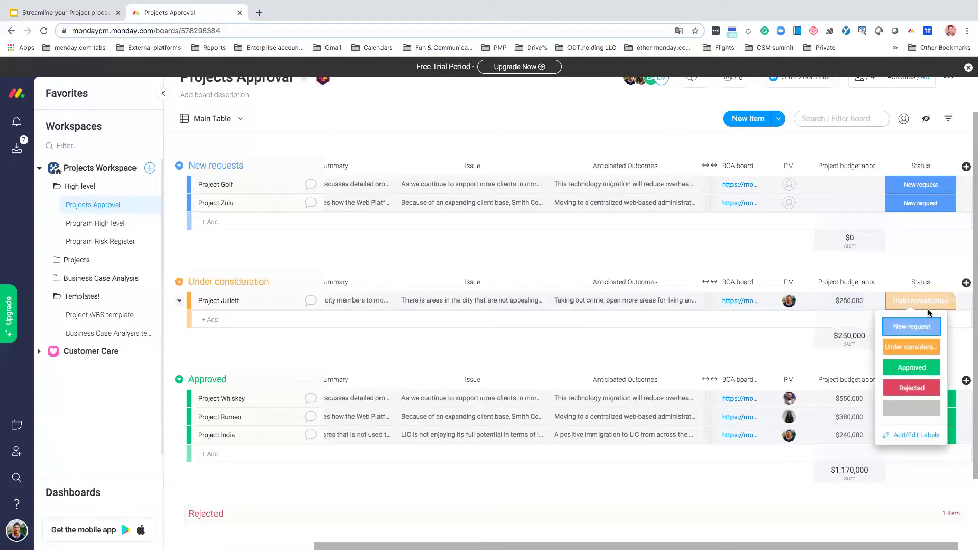
pyautogui.click(915, 367)
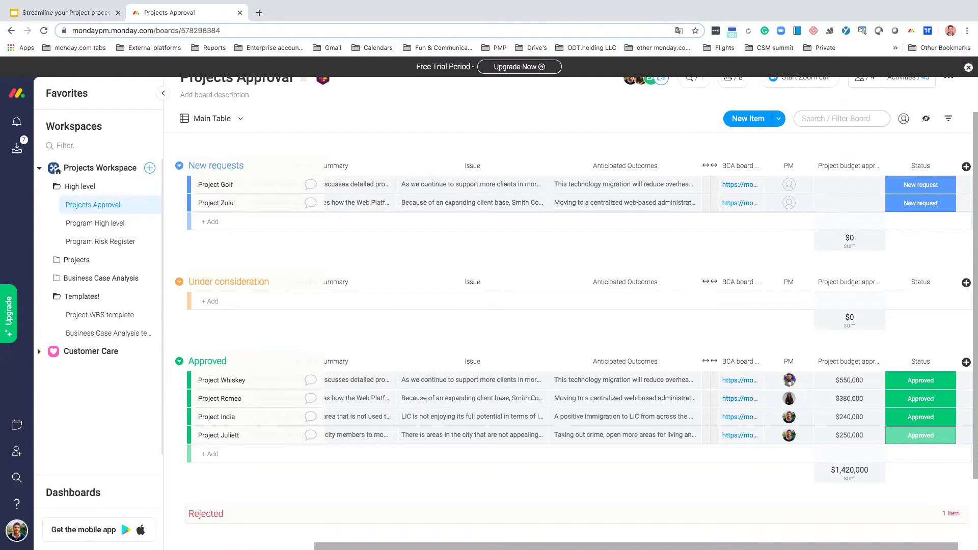
# Step: Open the Projects Approval board's active automations and review the whole list
pyautogui.scroll(1, 539, 324)
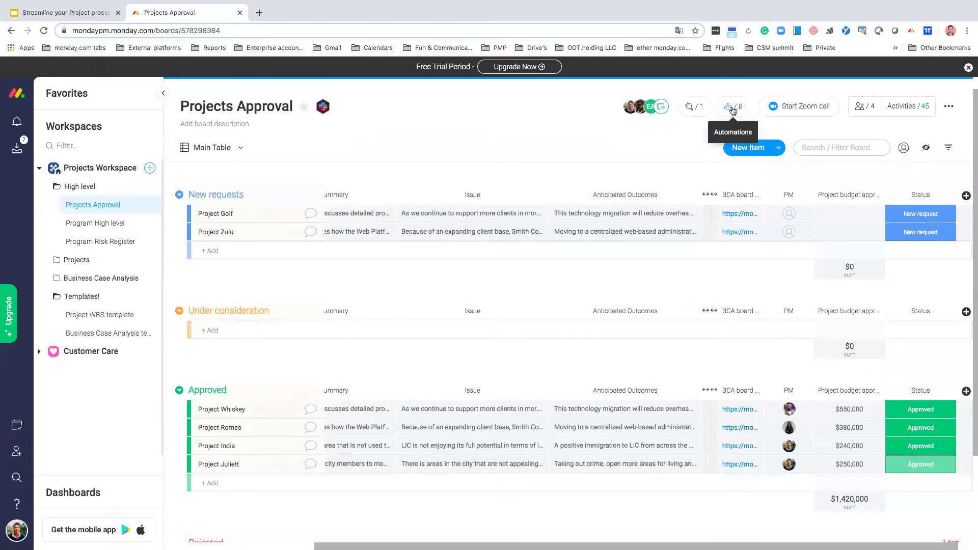
pyautogui.click(731, 108)
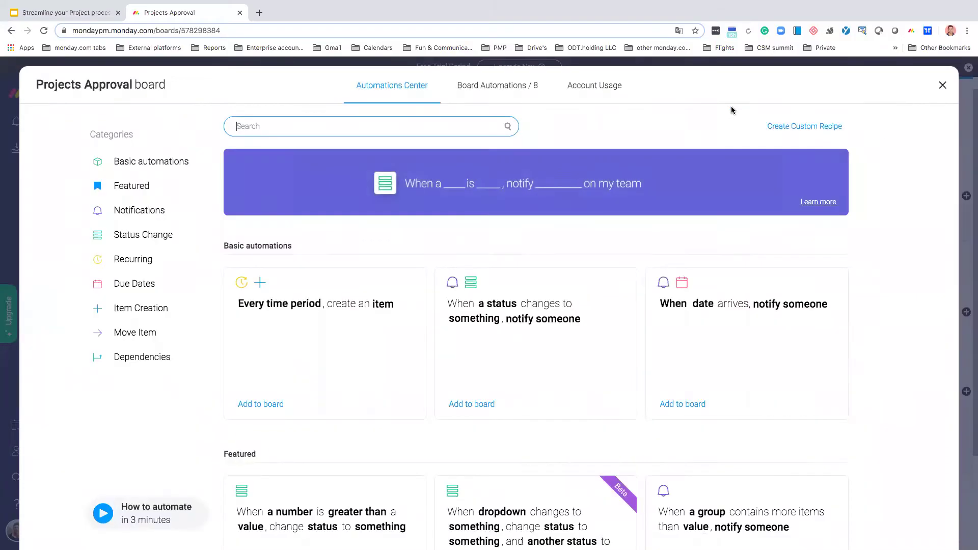
pyautogui.click(506, 90)
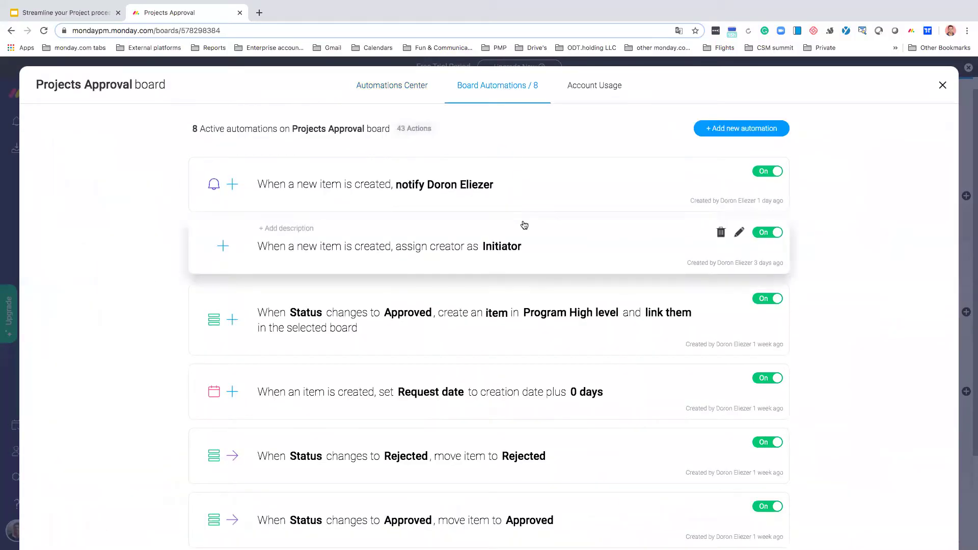
pyautogui.scroll(-2, 522, 224)
pyautogui.scroll(-4, 524, 225)
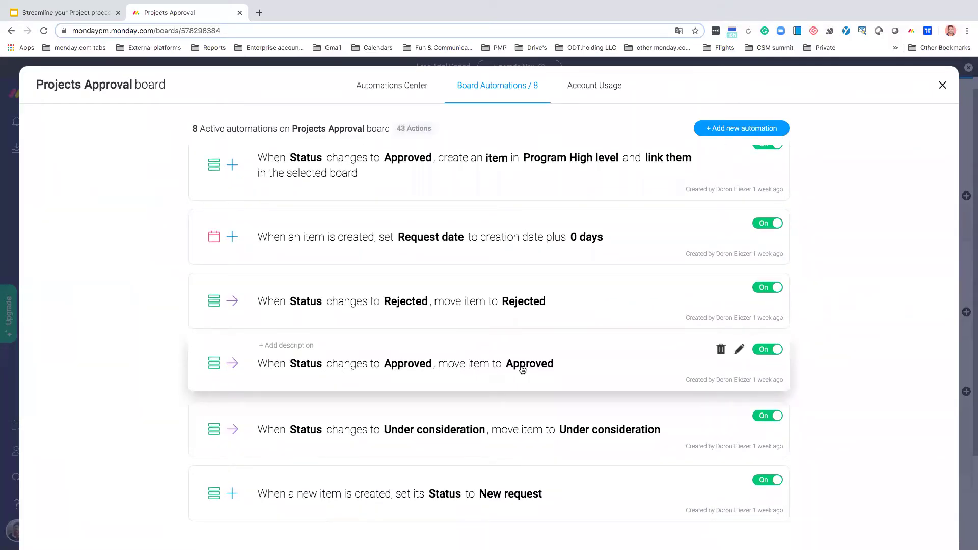
pyautogui.scroll(1, 520, 322)
pyautogui.scroll(5, 521, 324)
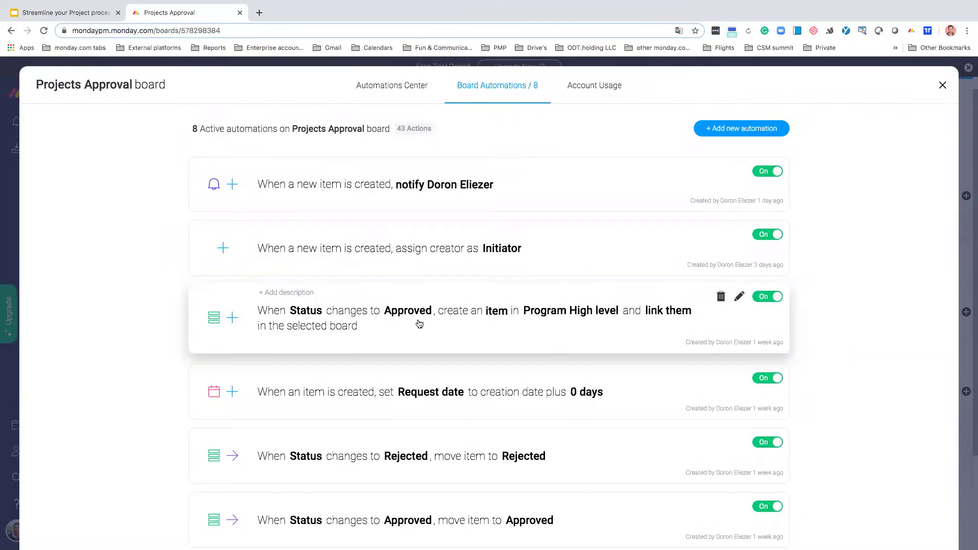
# Step: Inspect the item column mapping of the automation that creates a linked item in Program High level on approval, and close the automations
pyautogui.click(442, 325)
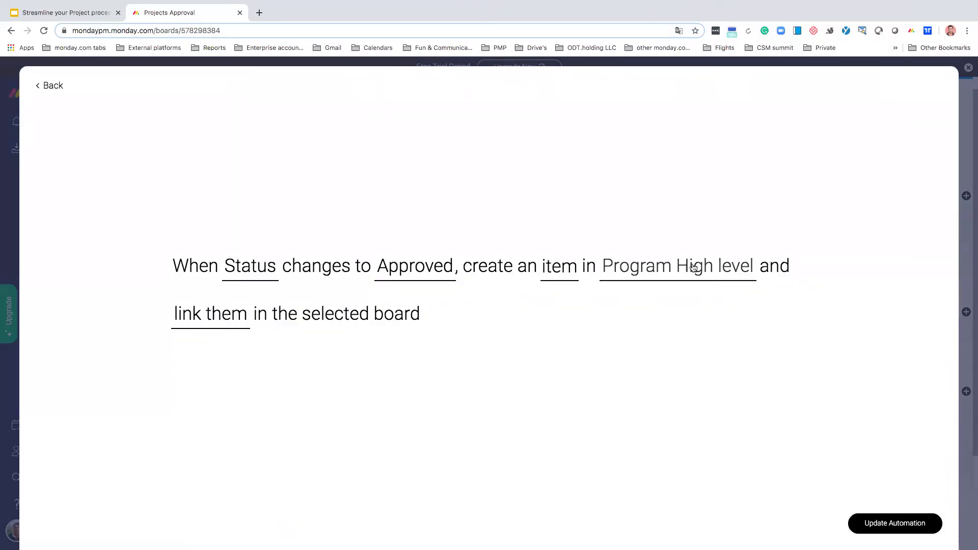
pyautogui.click(557, 268)
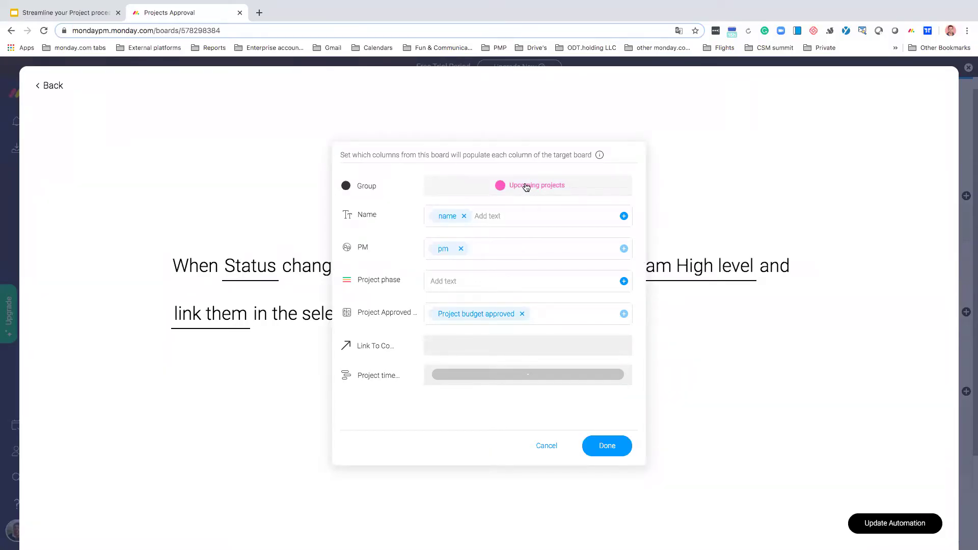
pyautogui.click(781, 341)
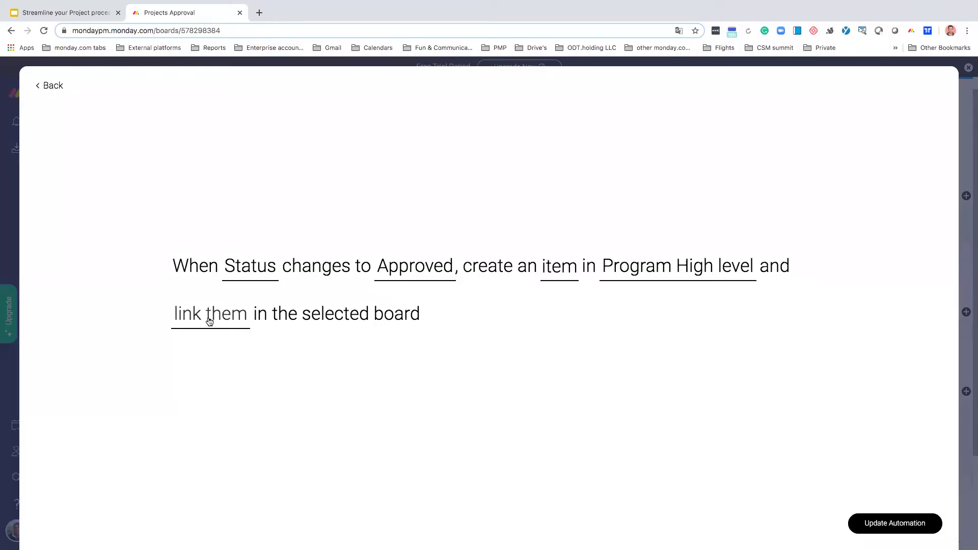
pyautogui.click(50, 87)
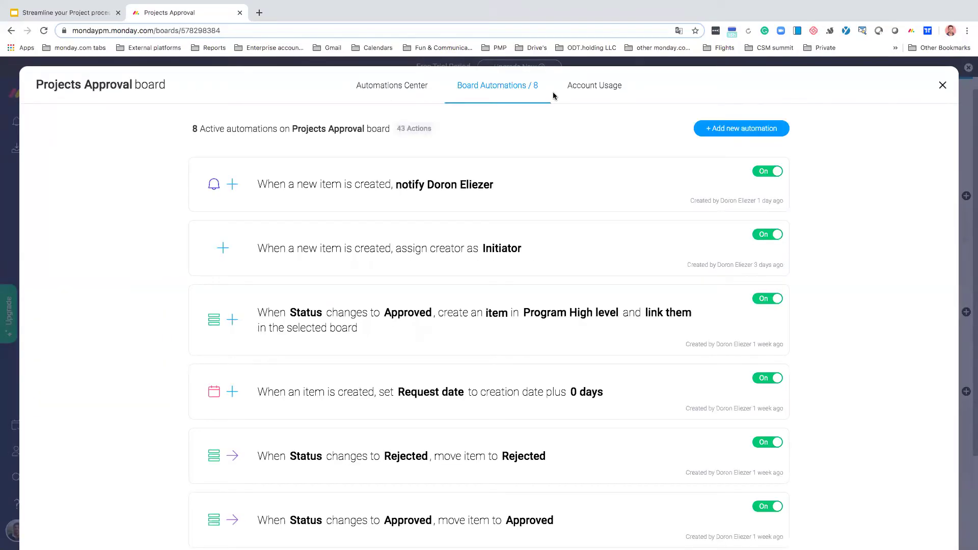
pyautogui.click(943, 85)
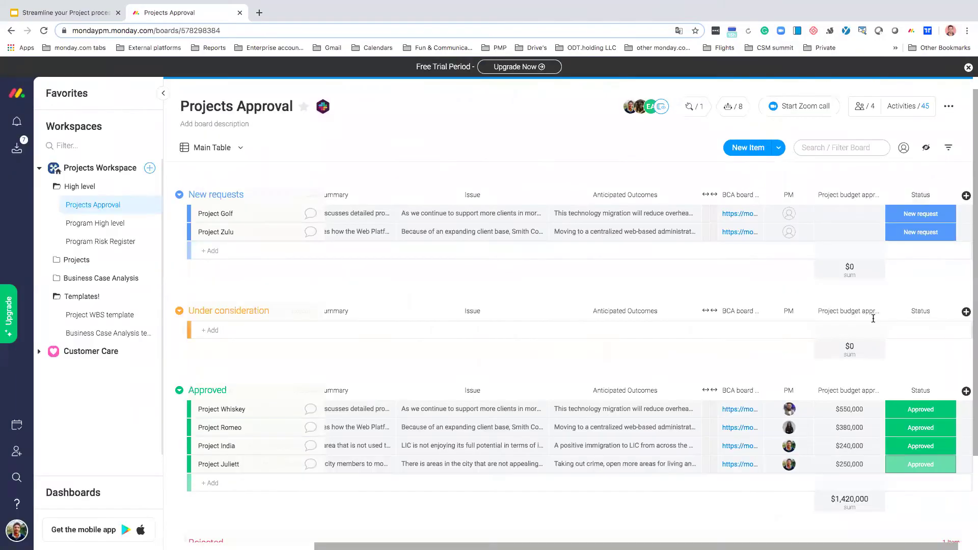
# Step: Open the Program High level board and check Project Juliett's row in the Upcoming projects group
pyautogui.scroll(-2, 866, 326)
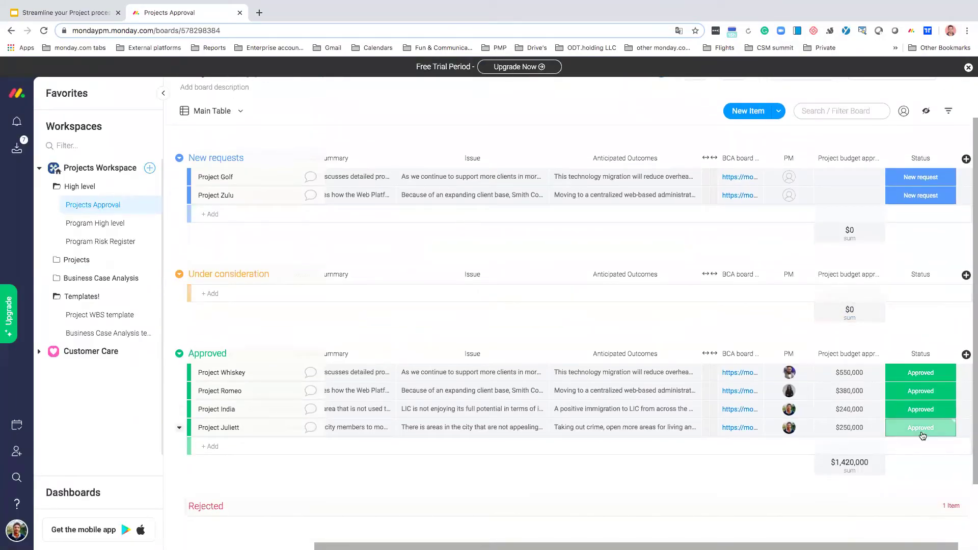
pyautogui.click(129, 225)
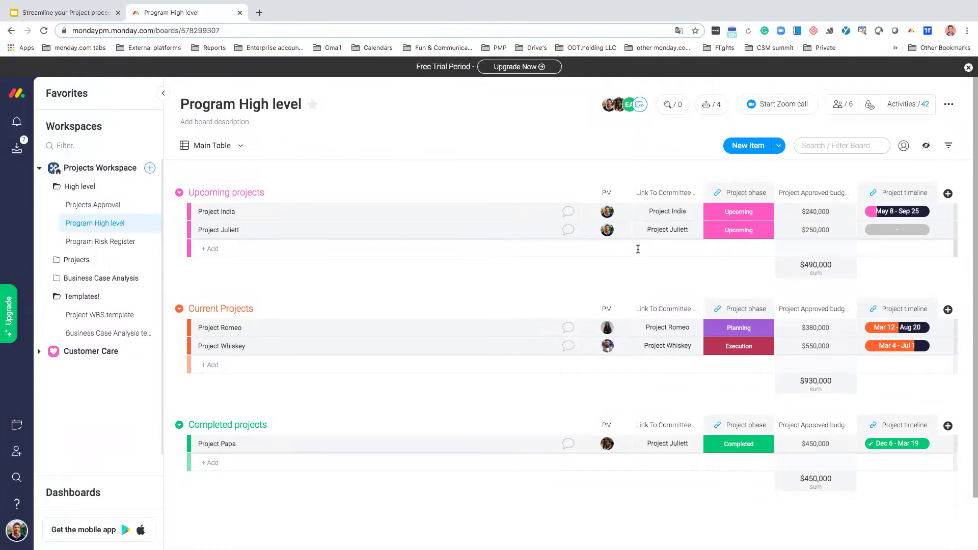
pyautogui.moveTo(612, 236)
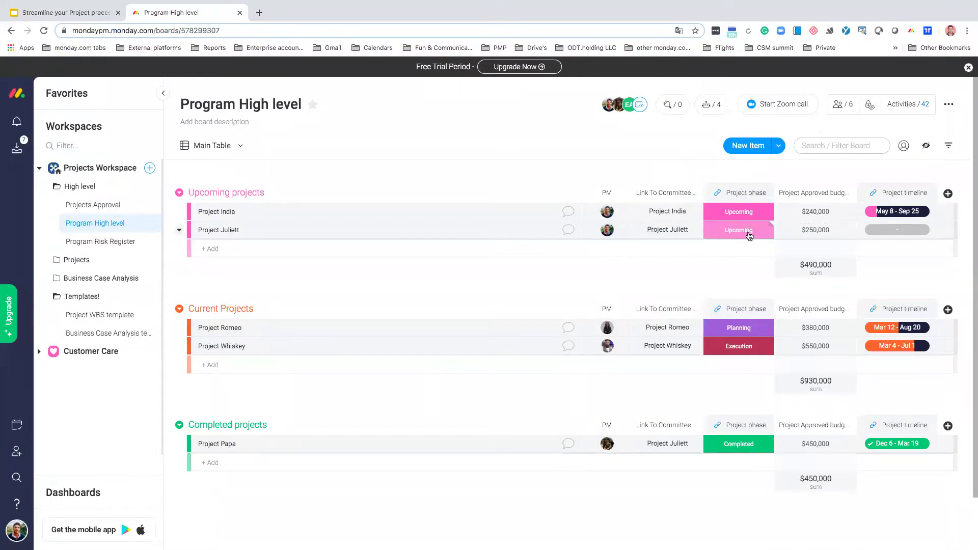
# Step: Review the active automations on the Program High level board and return to its table
pyautogui.click(715, 107)
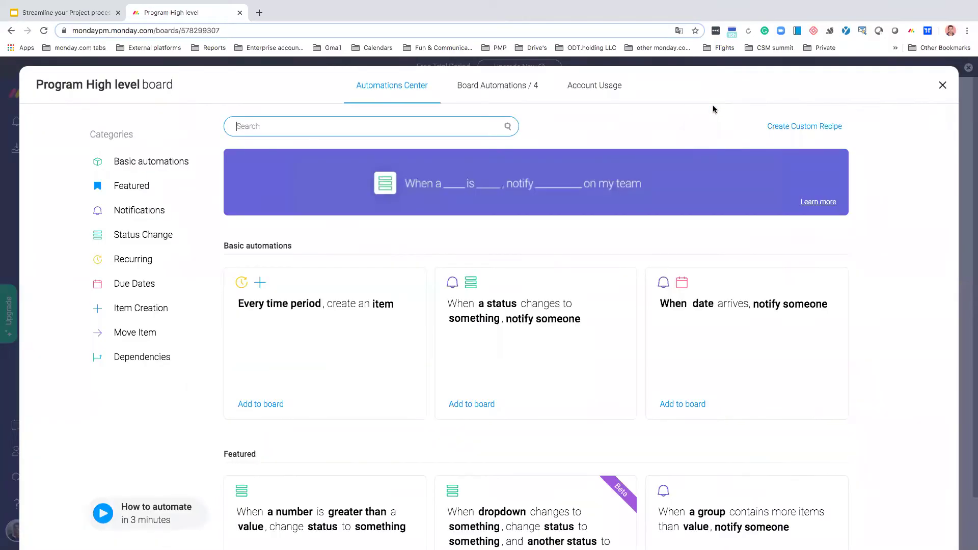
pyautogui.click(474, 87)
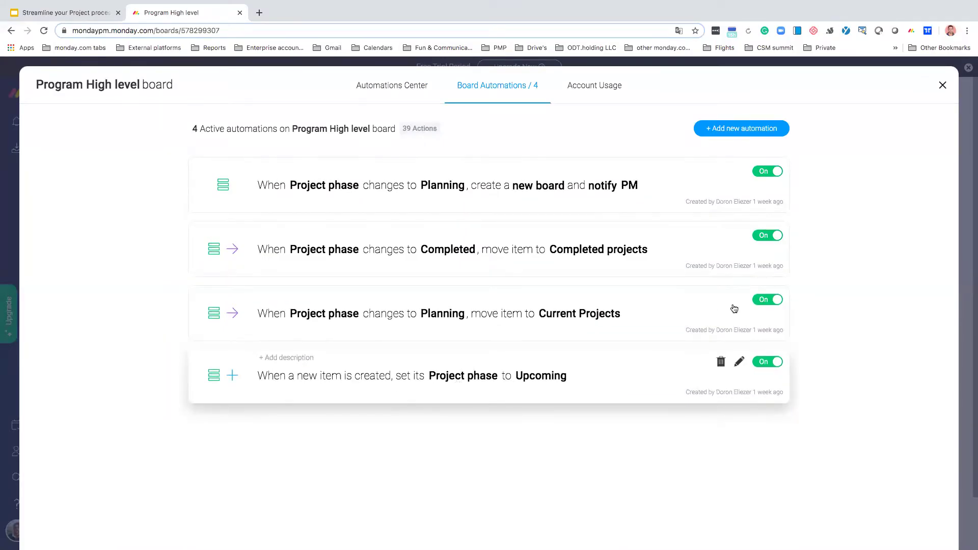
pyautogui.click(942, 85)
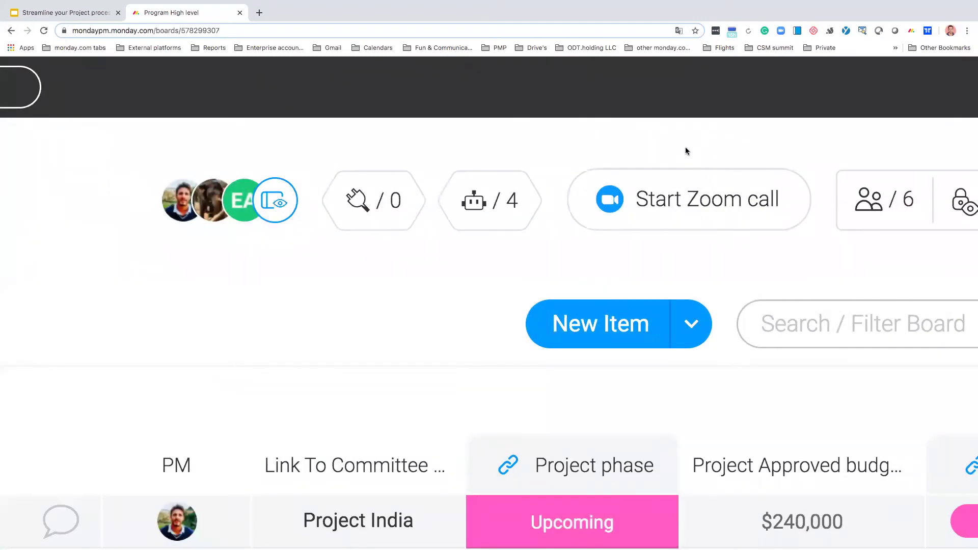
pyautogui.hotkey('ctrl', '0')
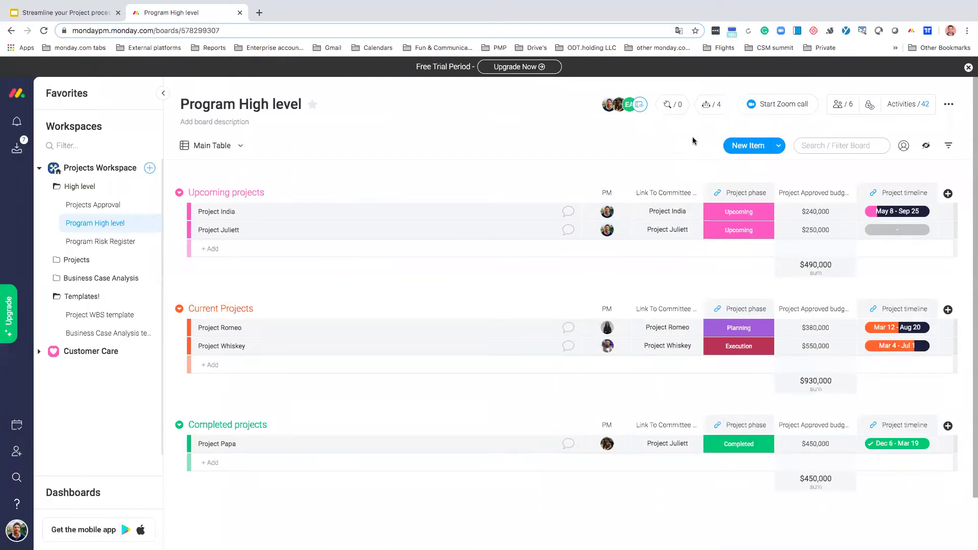
# Step: View the Project phase labels available for Project India in Upcoming projects, leaving the phase as it is
pyautogui.click(712, 107)
pyautogui.click(943, 83)
pyautogui.click(757, 213)
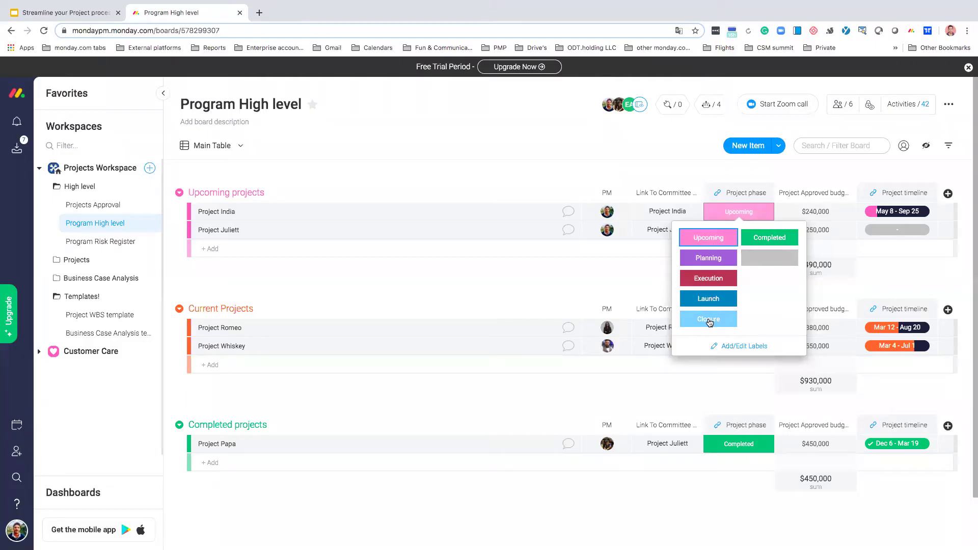
pyautogui.click(579, 270)
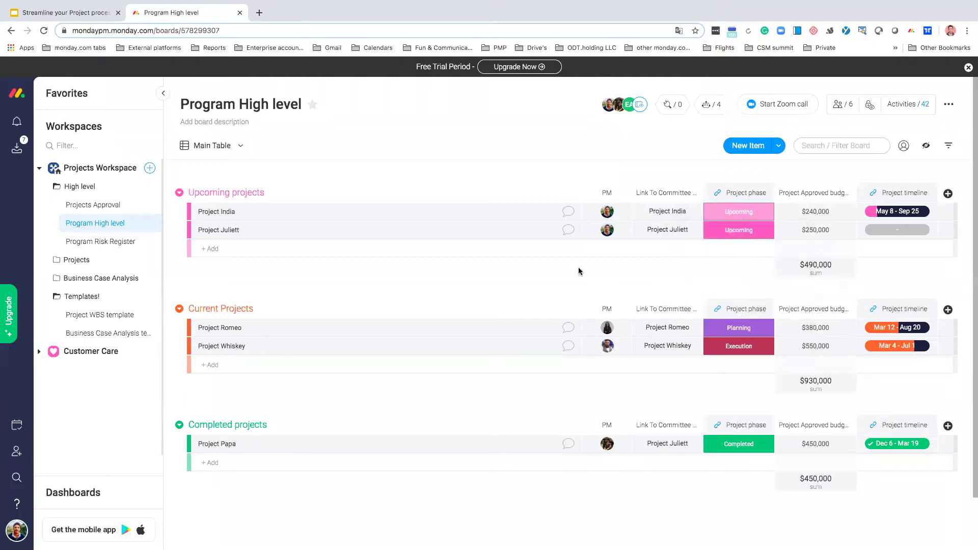
# Step: Inspect the new board settings of the Program High level automation that creates a board when Project phase changes to Planning
pyautogui.click(722, 103)
pyautogui.click(523, 90)
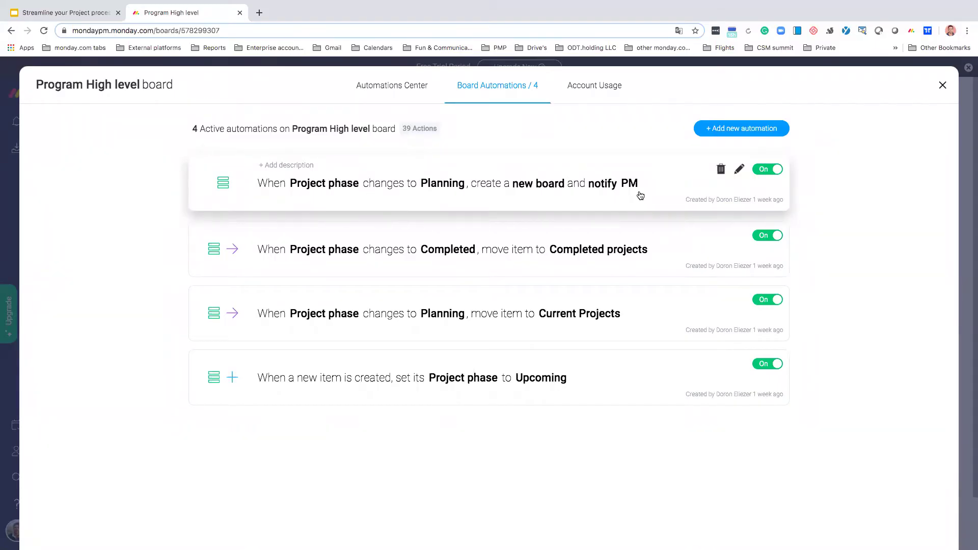
pyautogui.click(550, 190)
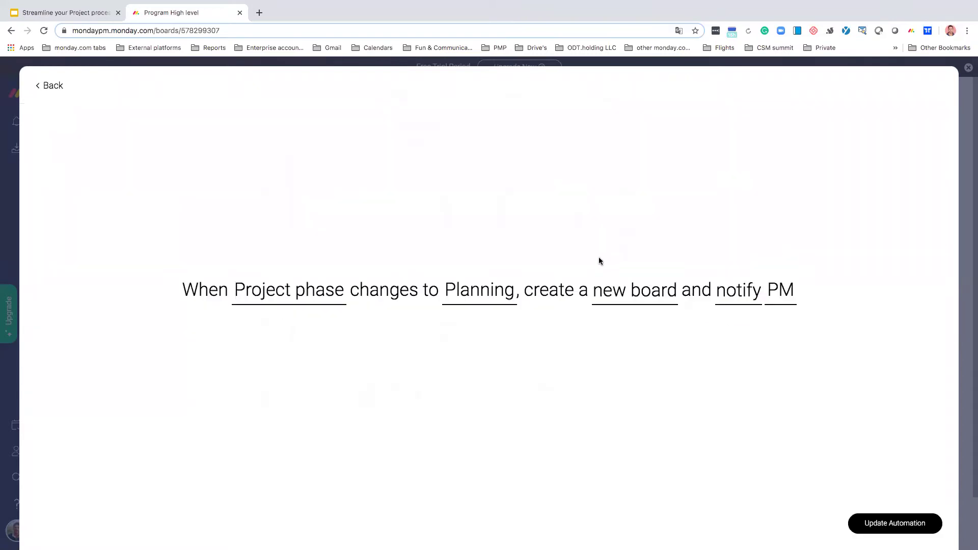
pyautogui.click(629, 297)
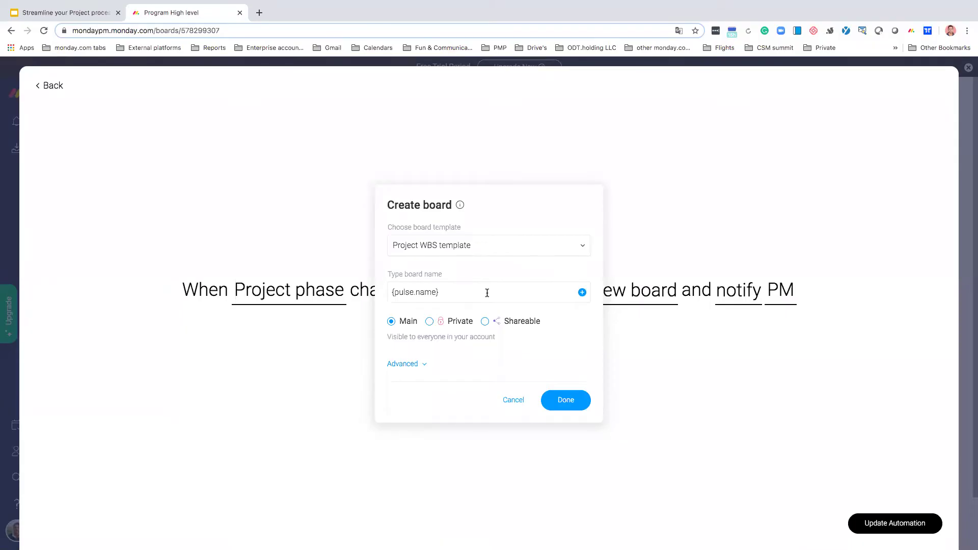
pyautogui.click(662, 347)
# Step: View the automation's PM notification message, update the automation, and close the board's automations
pyautogui.click(745, 298)
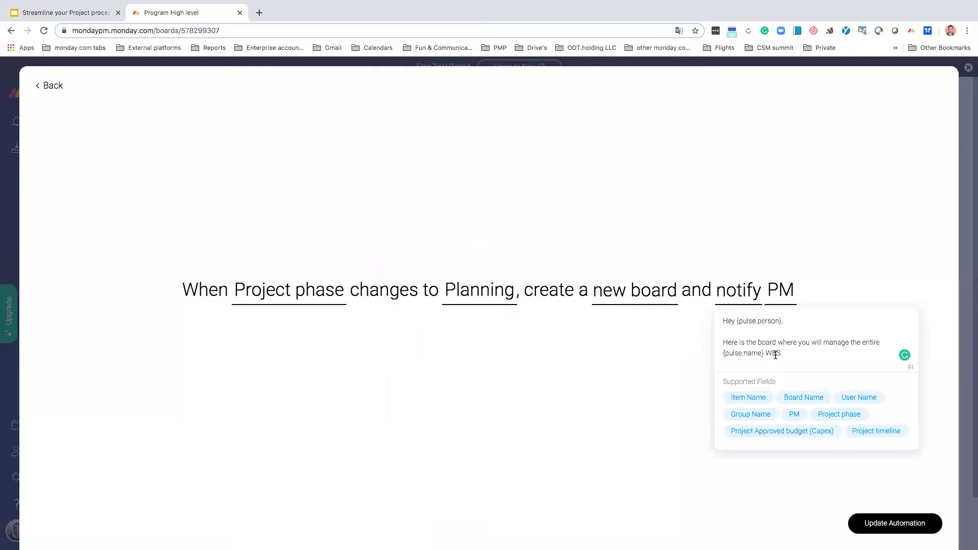
pyautogui.click(643, 390)
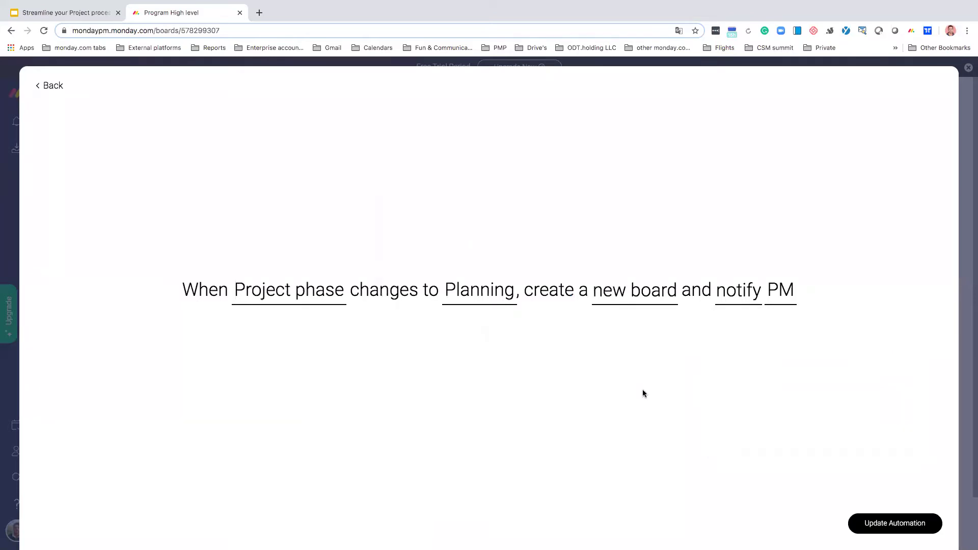
pyautogui.click(871, 521)
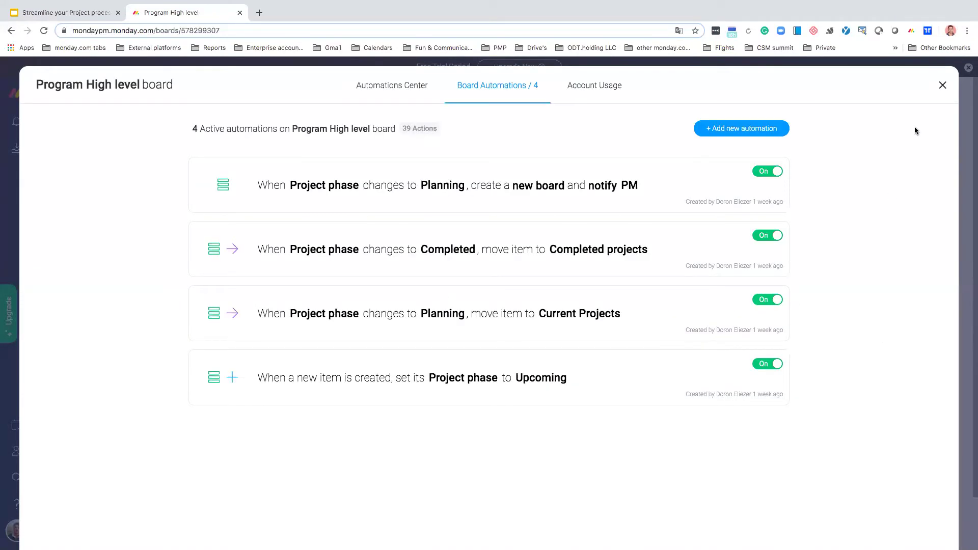
pyautogui.click(936, 90)
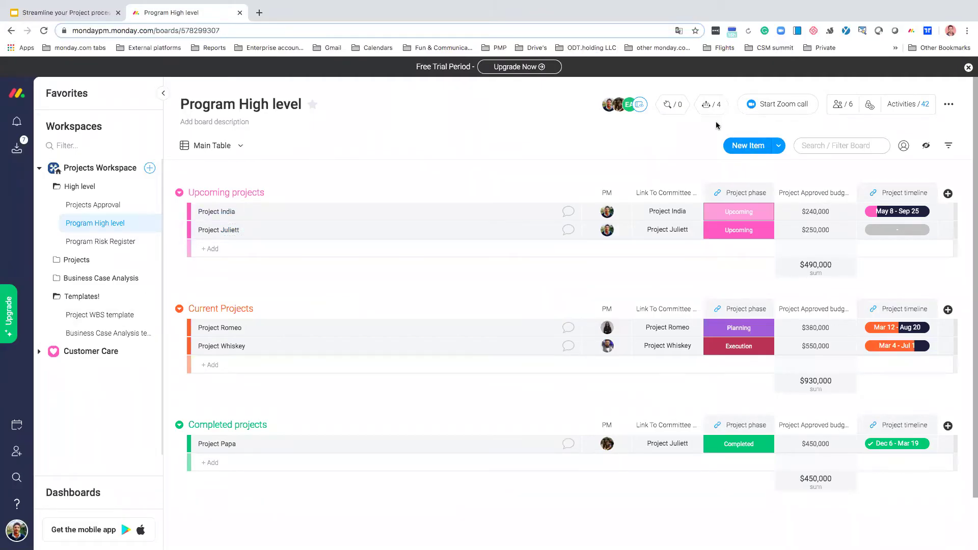
# Step: Open the Project WBS template board and view the additional board actions, including Remove from templates
pyautogui.click(104, 321)
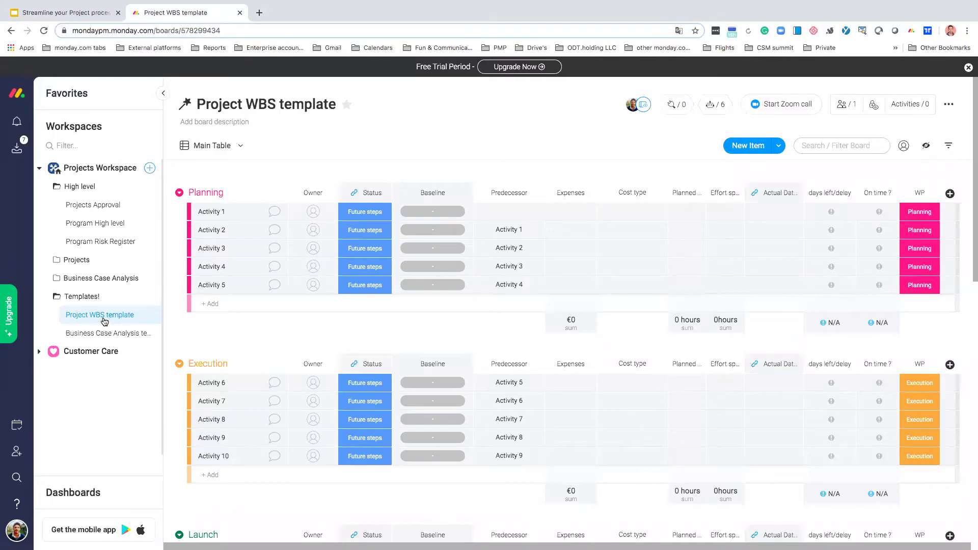
pyautogui.click(949, 105)
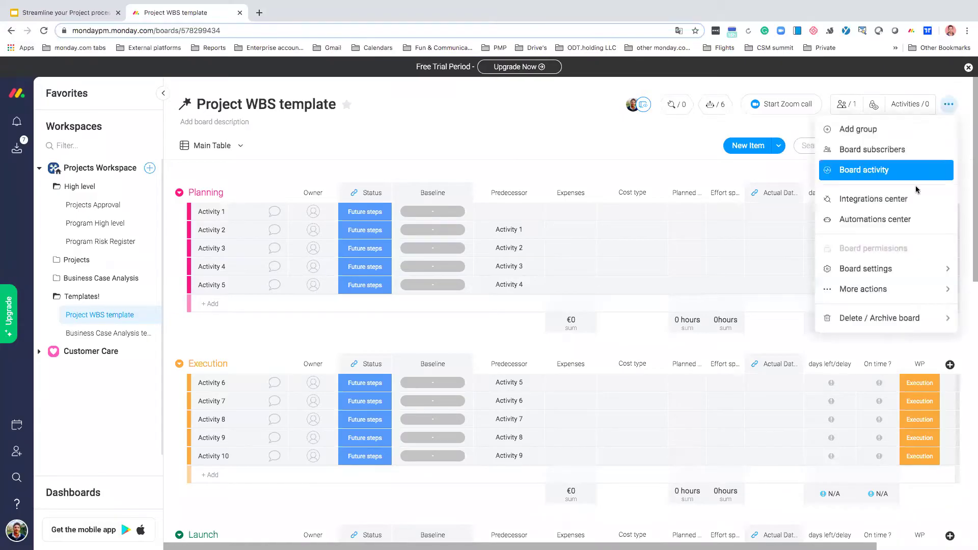
pyautogui.moveTo(876, 290)
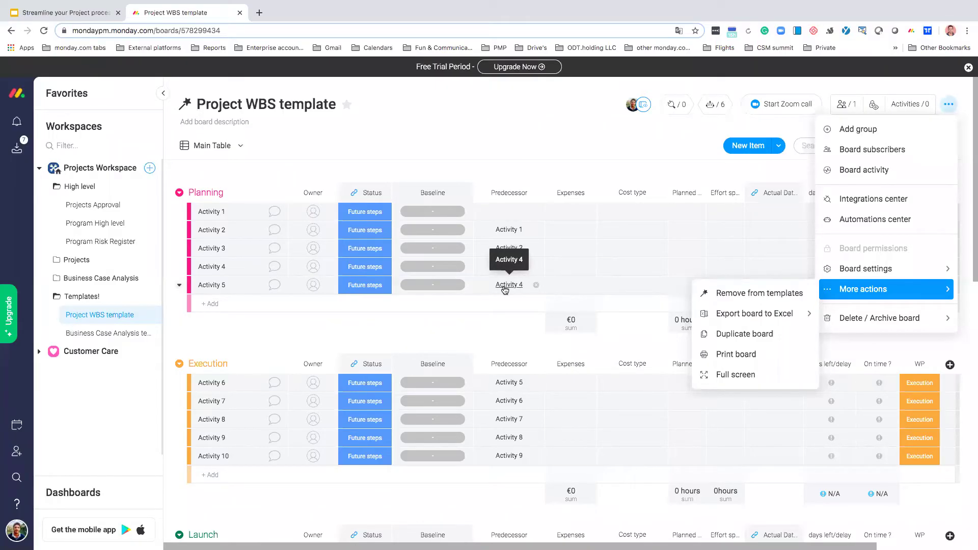
# Step: Return to the Program High level board and set Project Juliett's Project phase to Planning
pyautogui.click(108, 226)
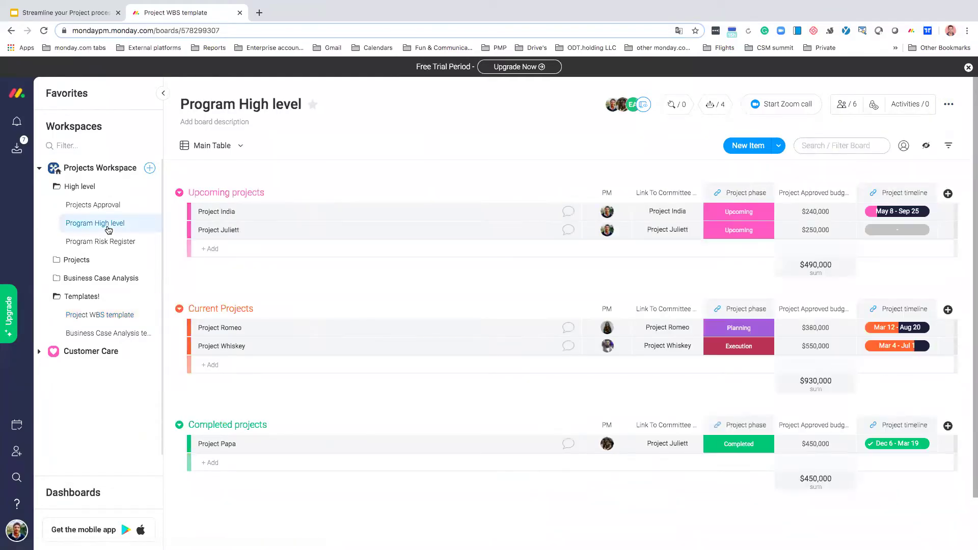
pyautogui.click(715, 231)
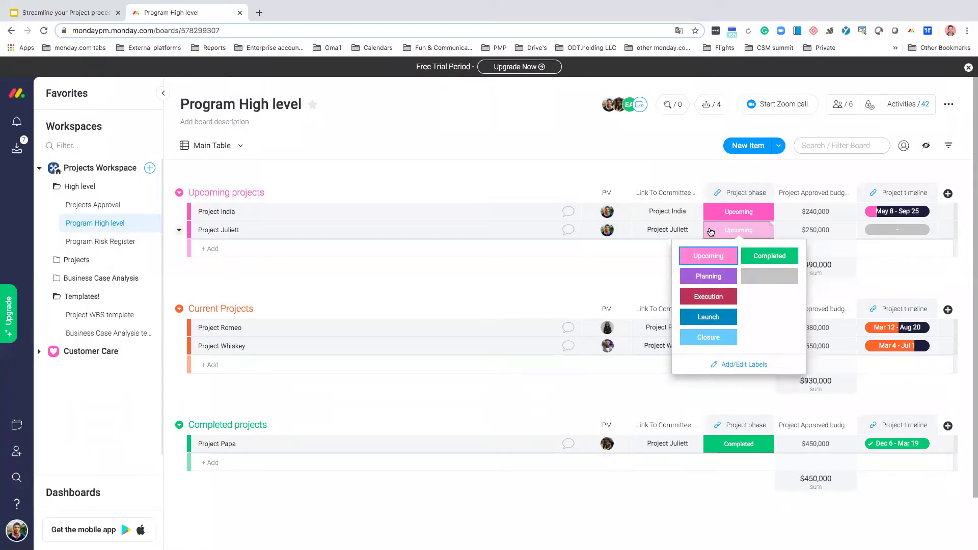
pyautogui.click(709, 279)
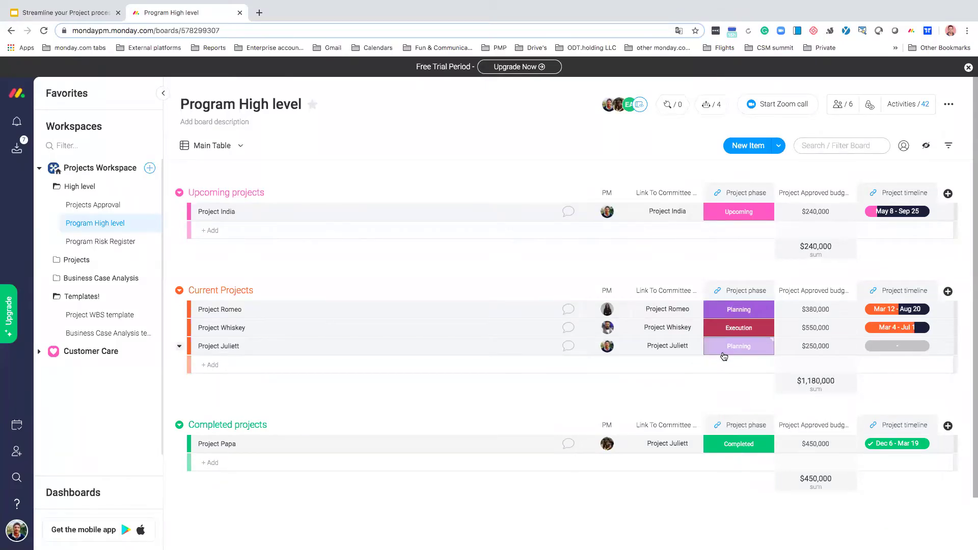
# Step: Expand the Projects folder in the workspace and open the Project Juliett board to view its activities
pyautogui.click(77, 260)
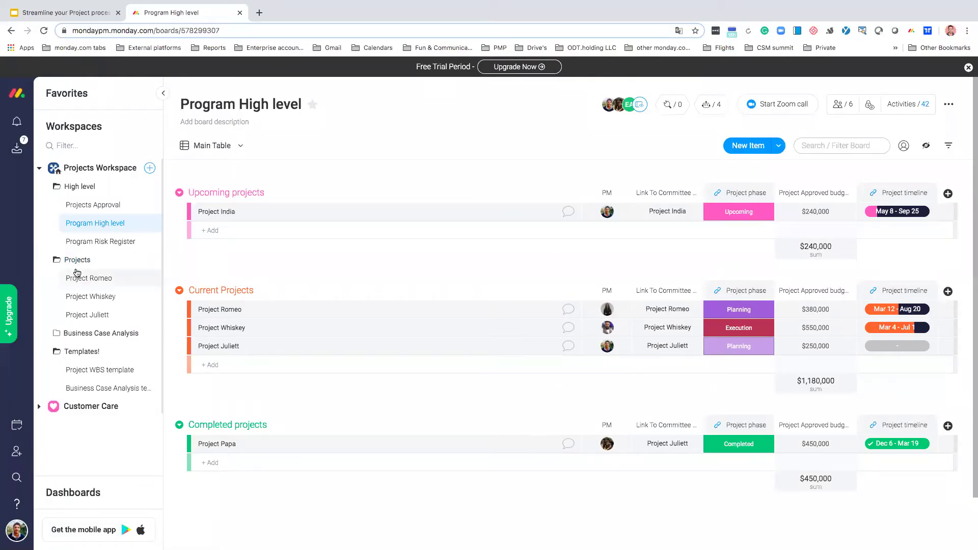
pyautogui.scroll(-1, 69, 265)
pyautogui.scroll(-1, 77, 312)
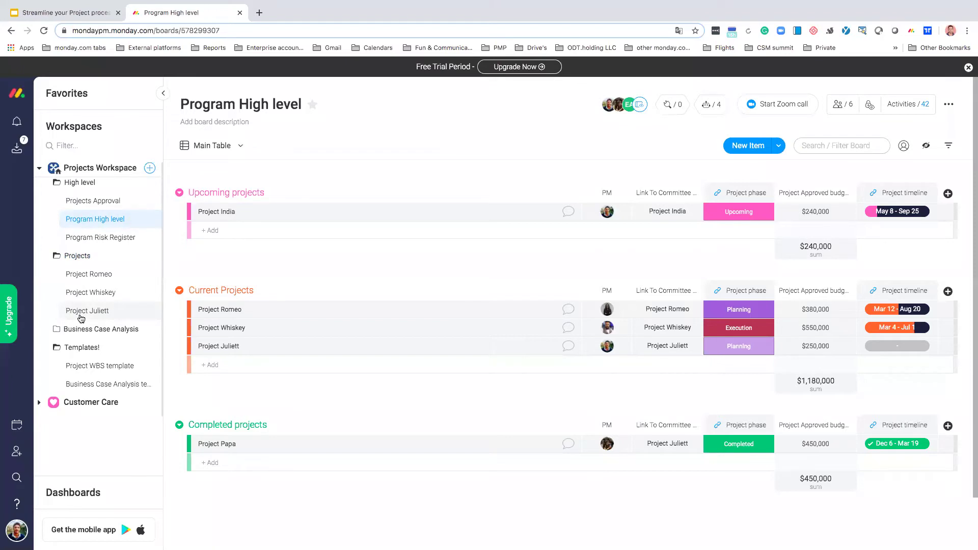
pyautogui.click(16, 124)
pyautogui.click(14, 126)
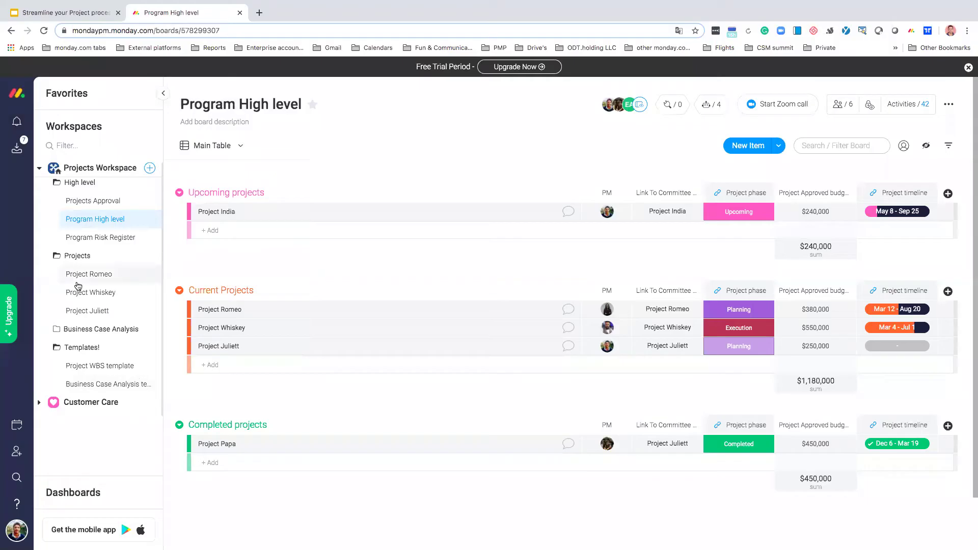
pyautogui.click(90, 315)
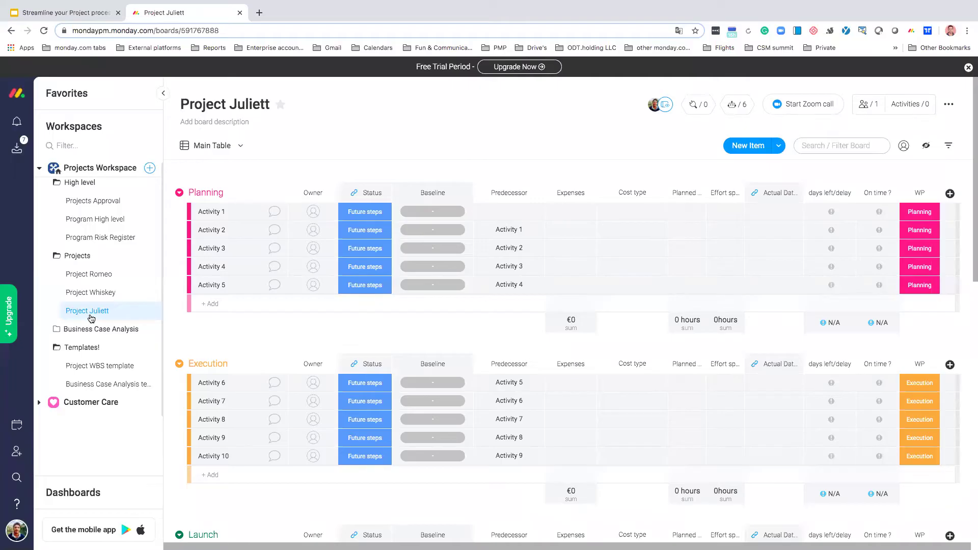
# Step: View the Project Romeo board and the PM, project budget and Status columns of the Projects Approval board
pyautogui.click(95, 275)
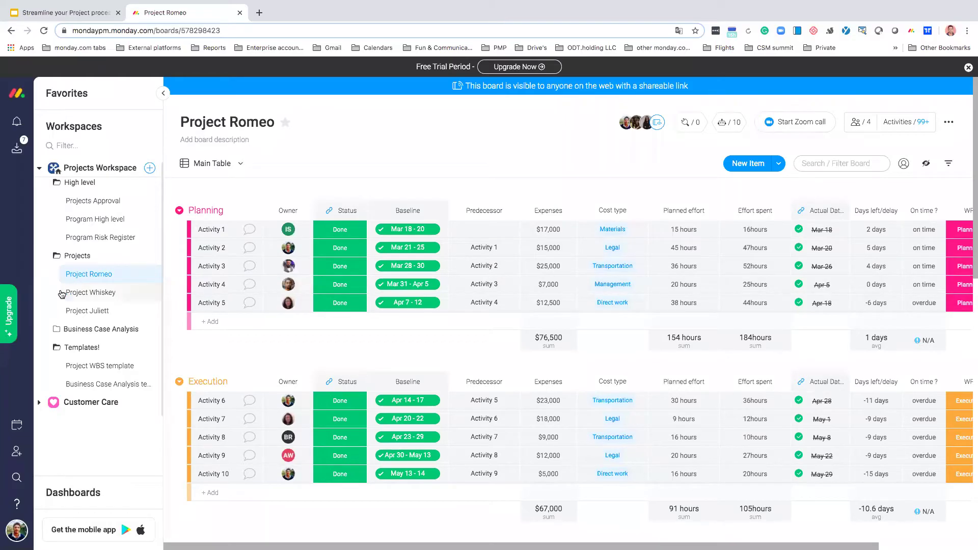
pyautogui.scroll(1, 59, 290)
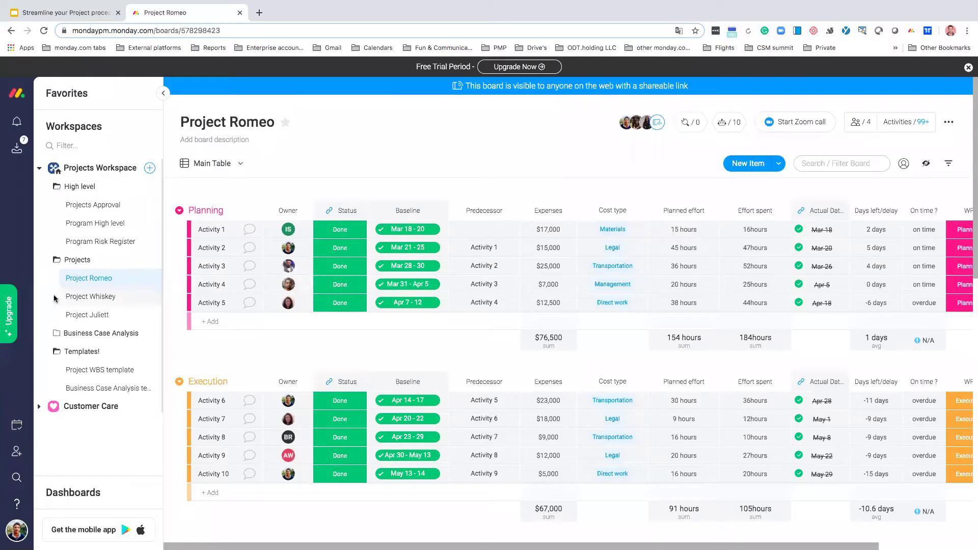
pyautogui.click(90, 205)
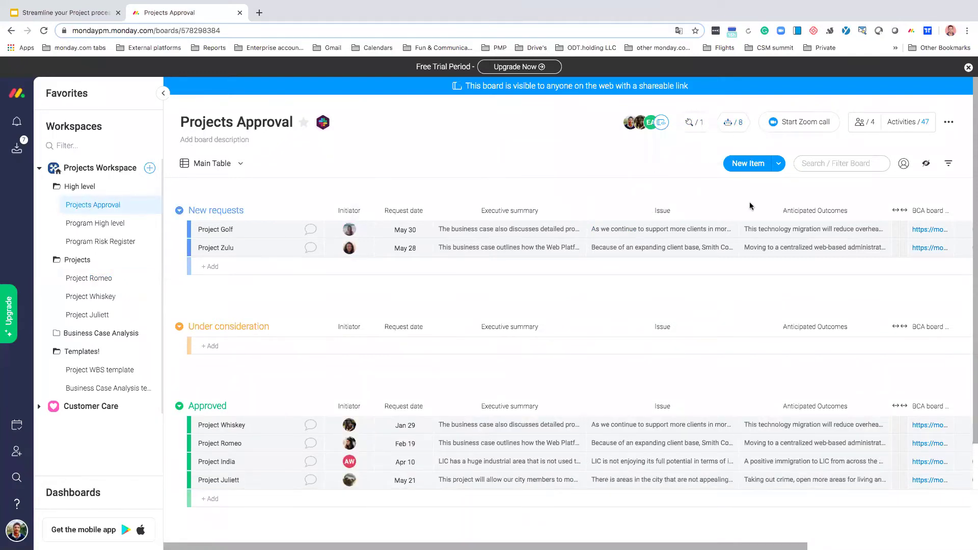
pyautogui.hscroll(5, 749, 206)
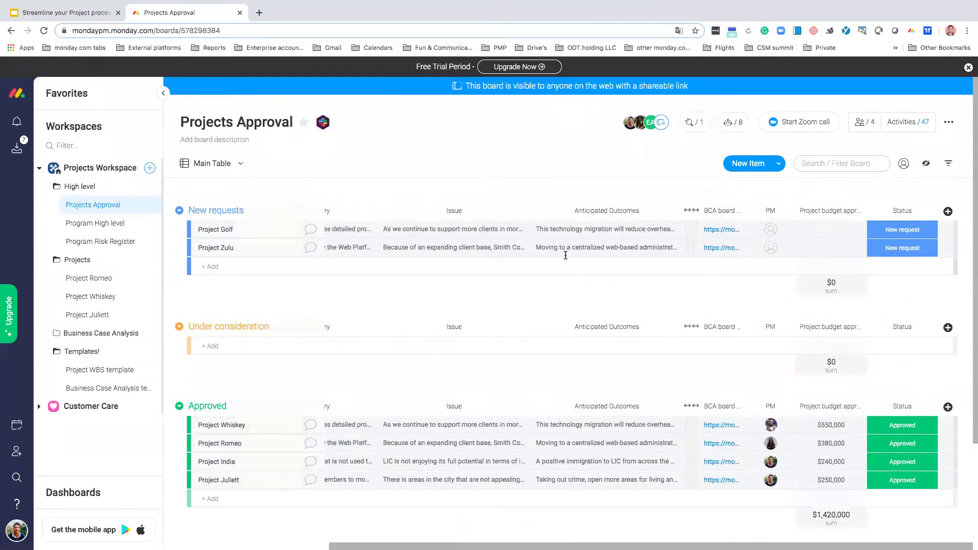
# Step: Open the Program High level board, view Project India's linked Projects Approval details, and close them
pyautogui.click(100, 224)
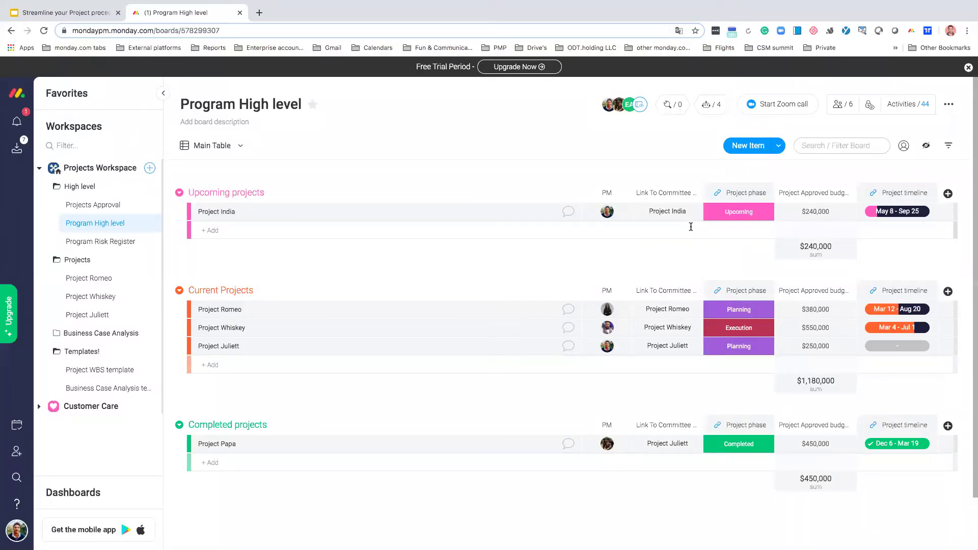
pyautogui.click(678, 214)
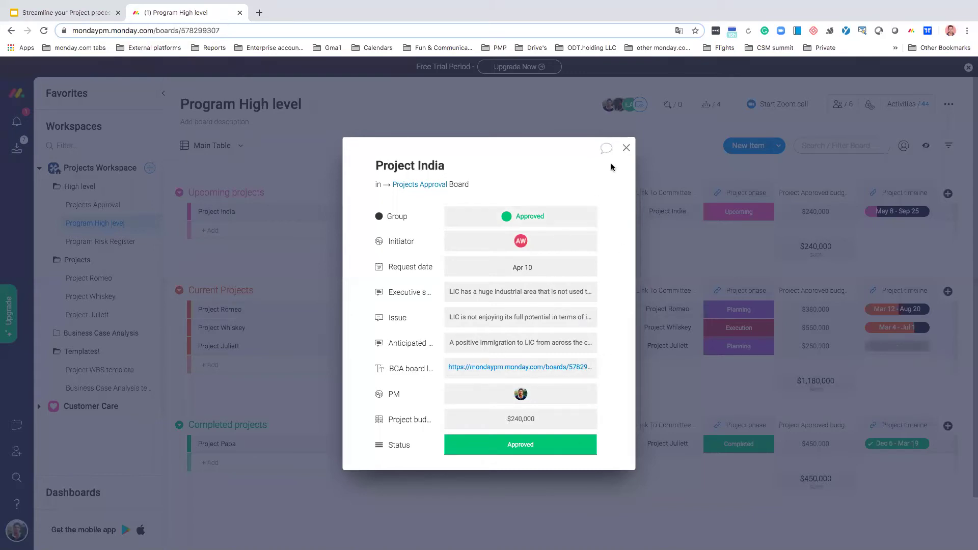
pyautogui.click(626, 147)
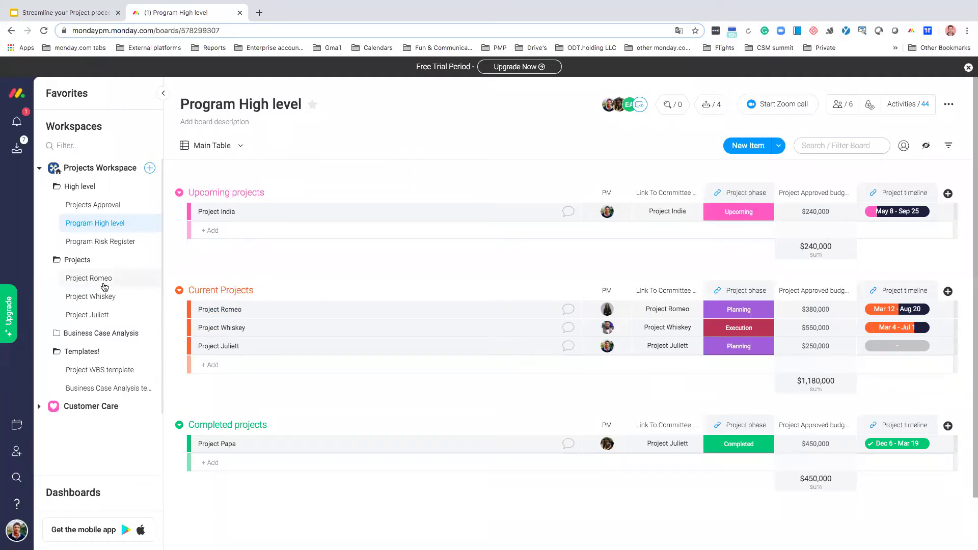
# Step: Open the Project Romeo board and collapse all of its groups
pyautogui.click(105, 287)
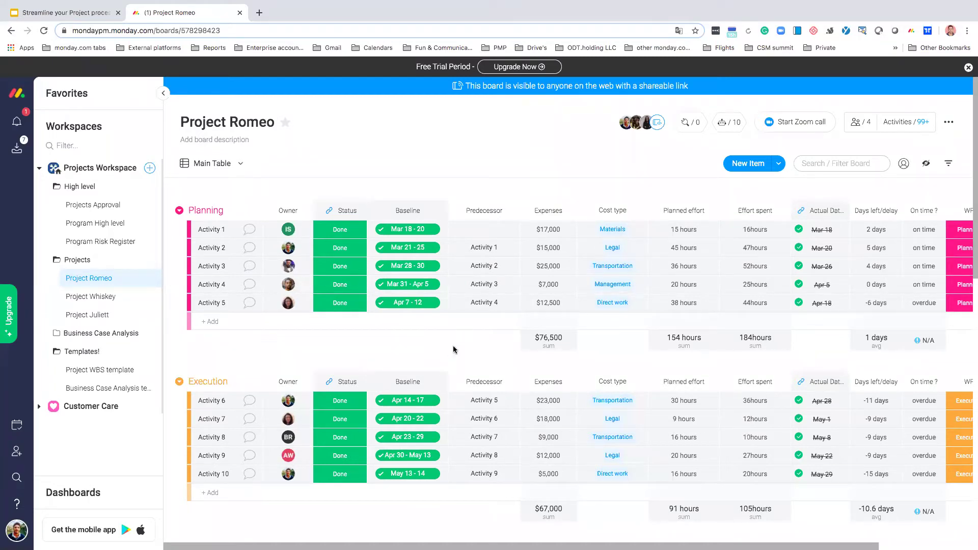
pyautogui.hotkey('ctrl', '-')
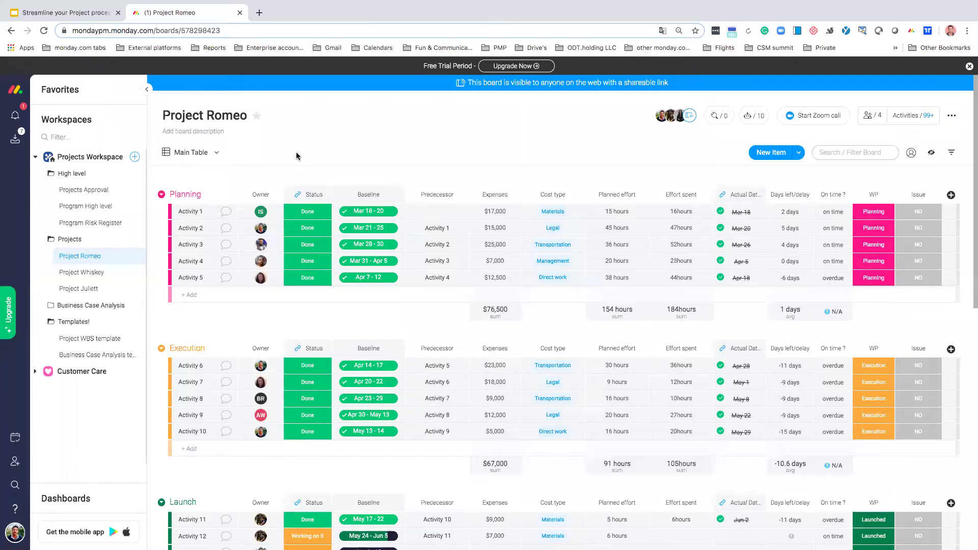
pyautogui.click(162, 195)
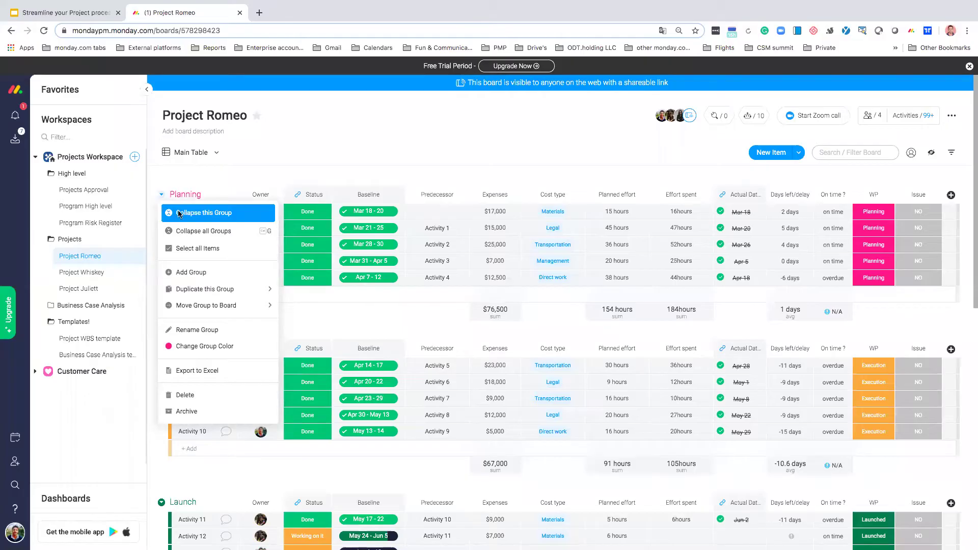
pyautogui.click(179, 214)
pyautogui.click(164, 216)
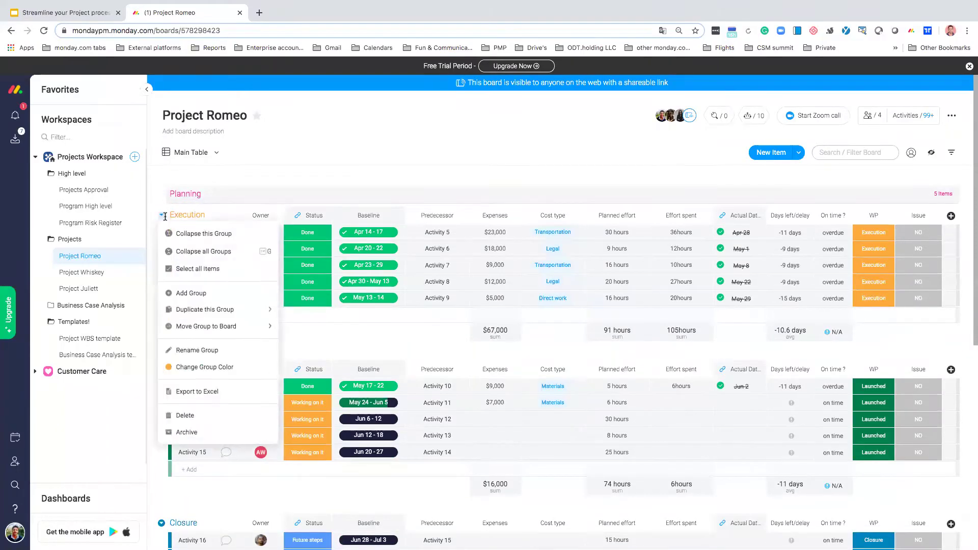
pyautogui.click(193, 253)
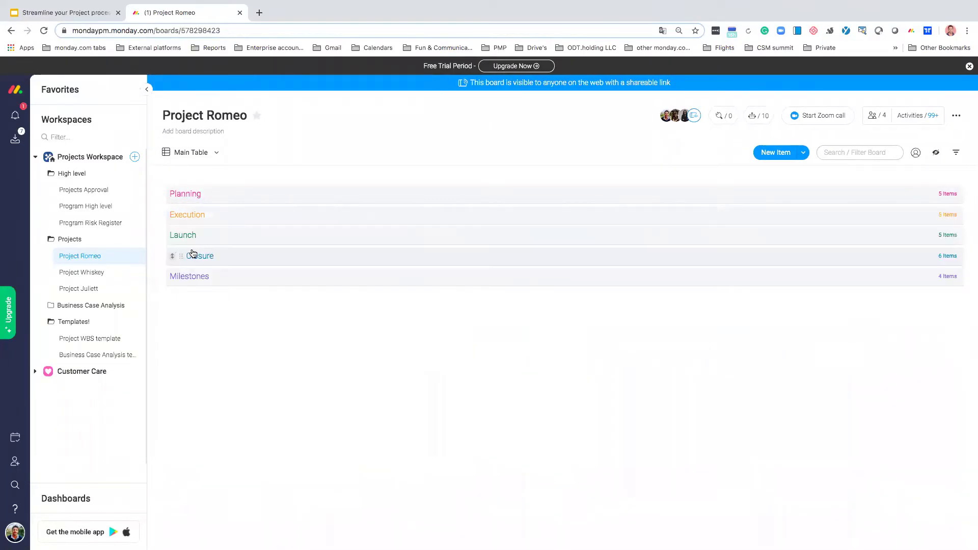
# Step: Expand the Planning group and browse the column types in the Column Center without adding one
pyautogui.click(188, 195)
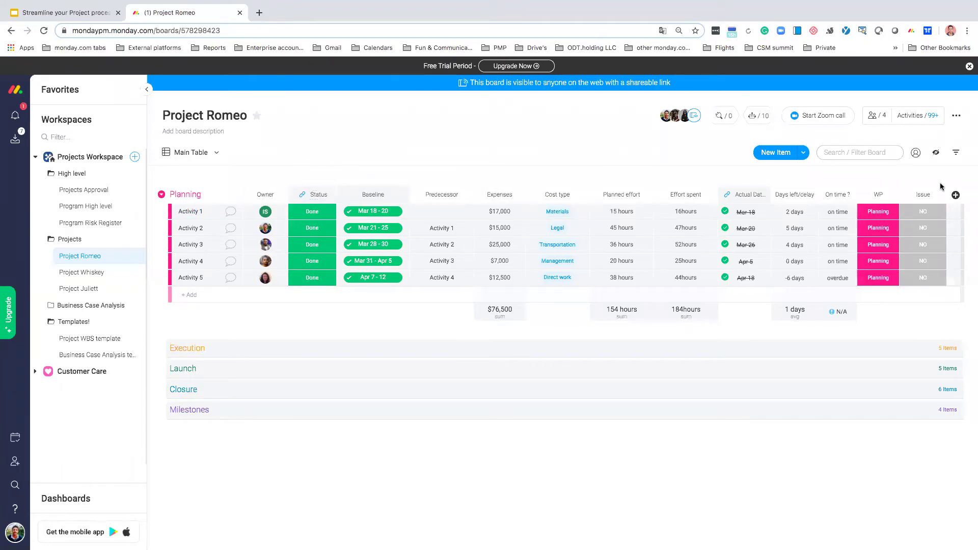
pyautogui.click(956, 195)
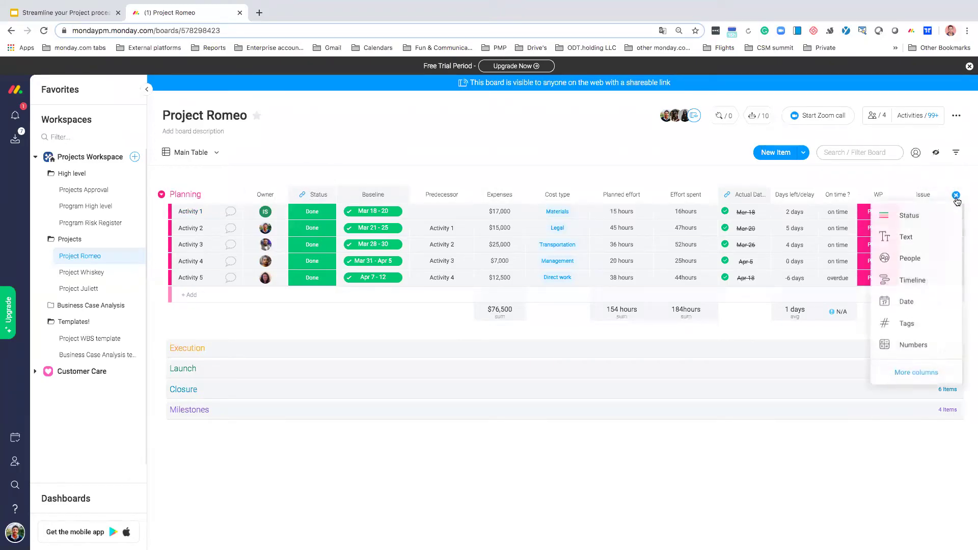
pyautogui.click(907, 377)
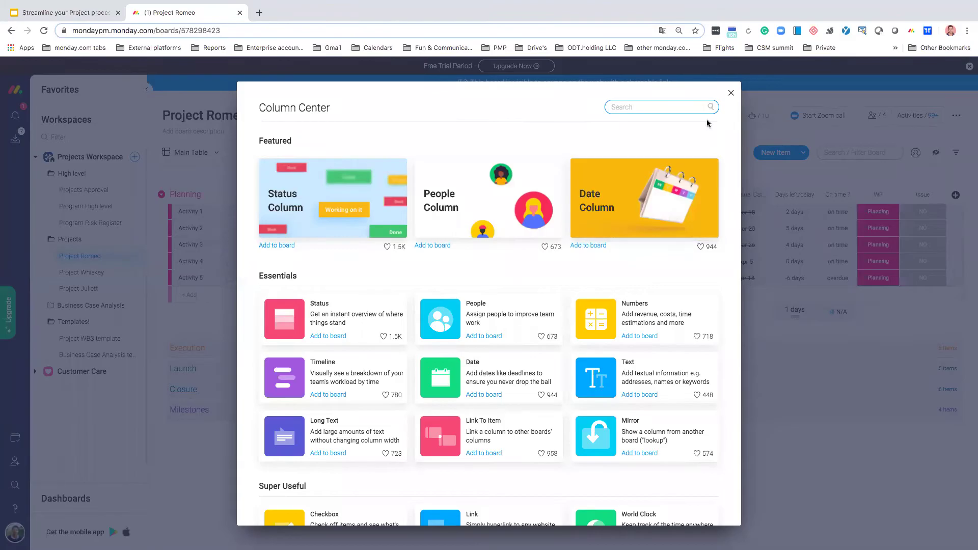
pyautogui.click(731, 93)
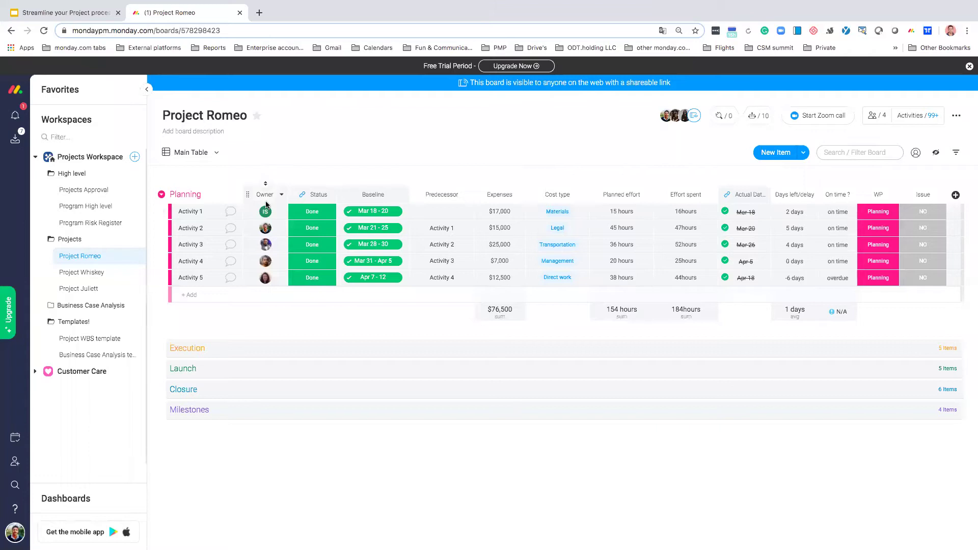
# Step: View the status labels for Activity 1 without changing its status, and expand the Execution and Launch groups
pyautogui.moveTo(265, 220)
pyautogui.click(312, 211)
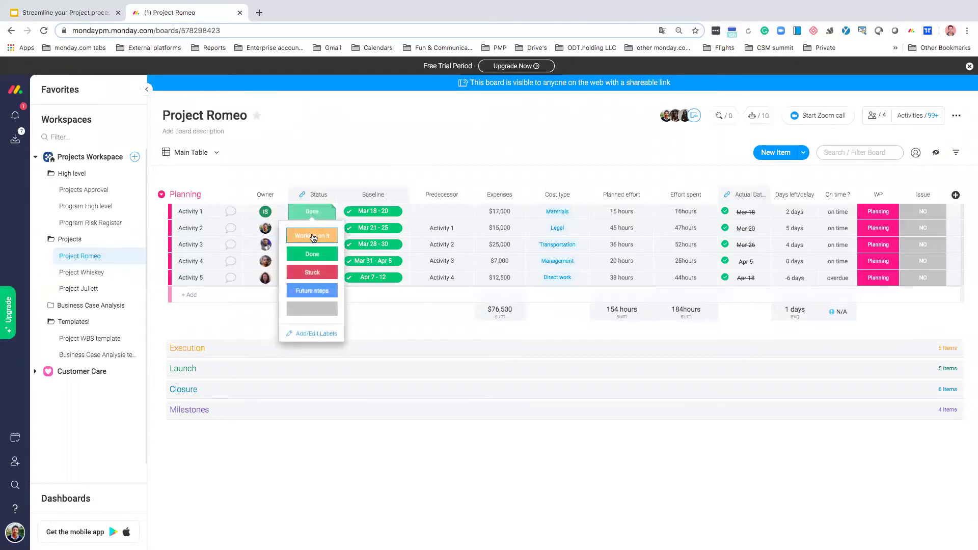
pyautogui.click(368, 312)
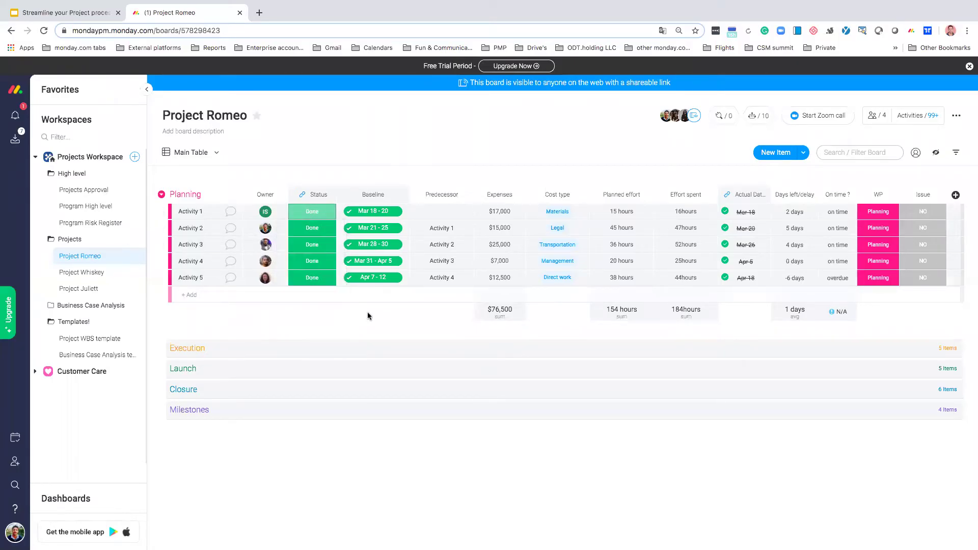
pyautogui.click(273, 351)
pyautogui.click(265, 503)
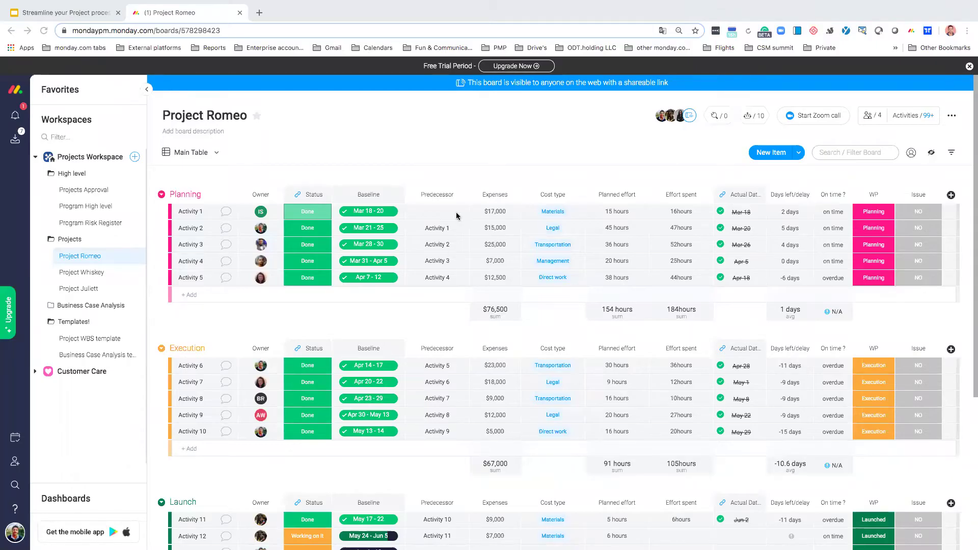
# Step: Review the active board automations of Project Romeo, from the status and issue rules to the WP rules, and close them
pyautogui.click(757, 117)
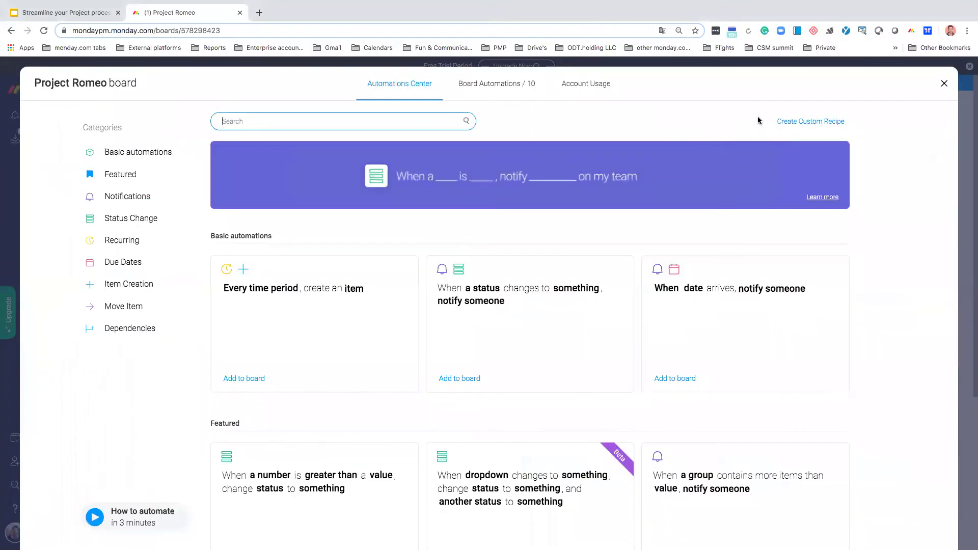
pyautogui.click(520, 85)
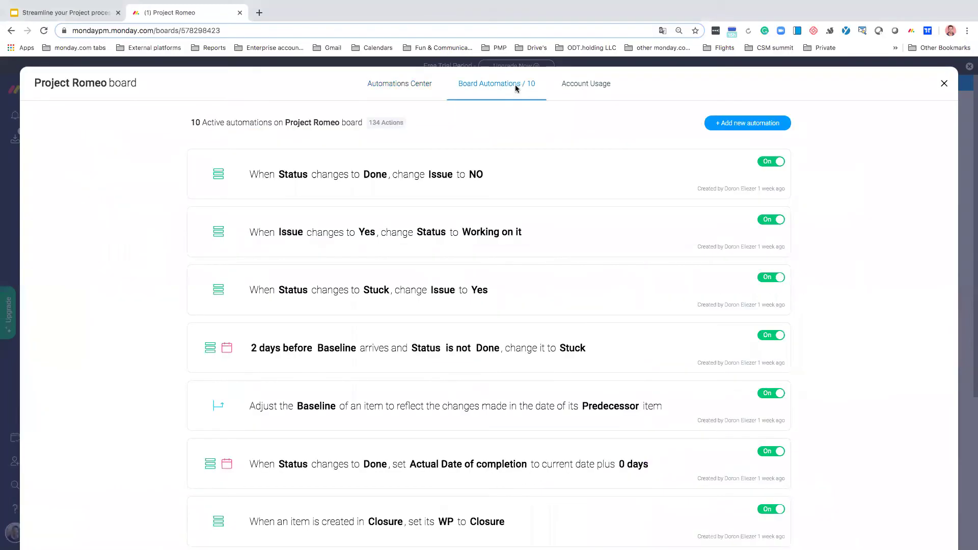
pyautogui.scroll(-3, 492, 256)
pyautogui.scroll(-2, 492, 255)
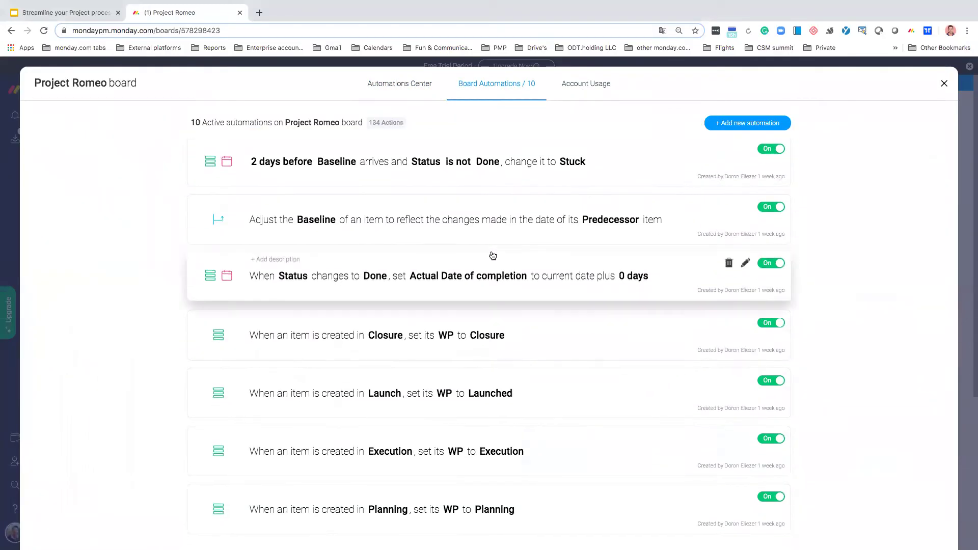
pyautogui.scroll(1, 493, 256)
pyautogui.scroll(3, 492, 255)
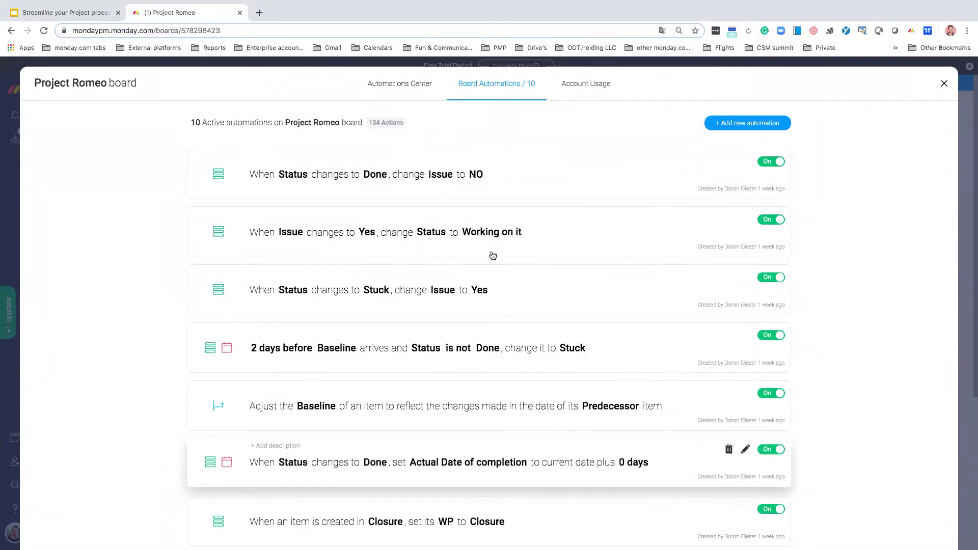
pyautogui.scroll(-4, 493, 256)
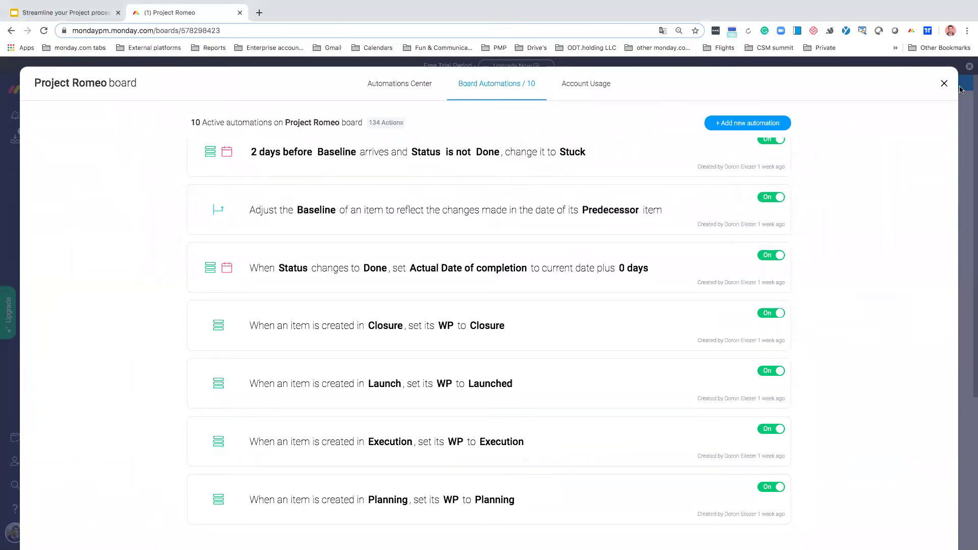
pyautogui.click(943, 87)
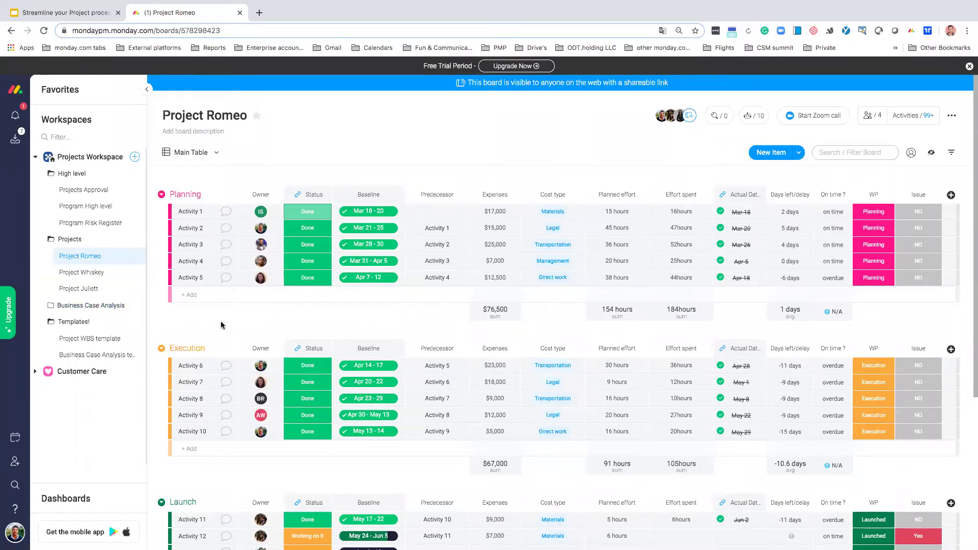
# Step: Expand the Milestones group on the Project Romeo board and look over its items
pyautogui.scroll(-4, 222, 326)
pyautogui.scroll(-1, 223, 326)
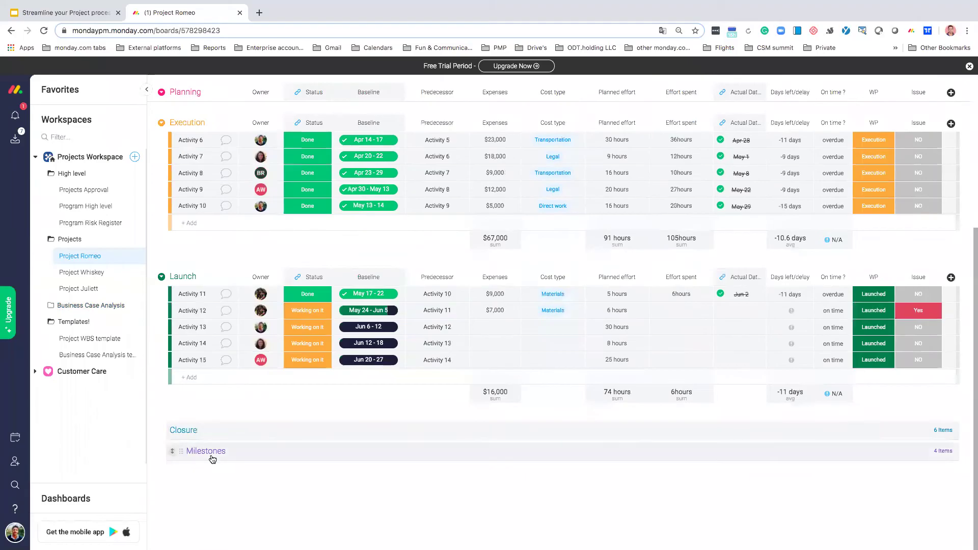
pyautogui.click(182, 451)
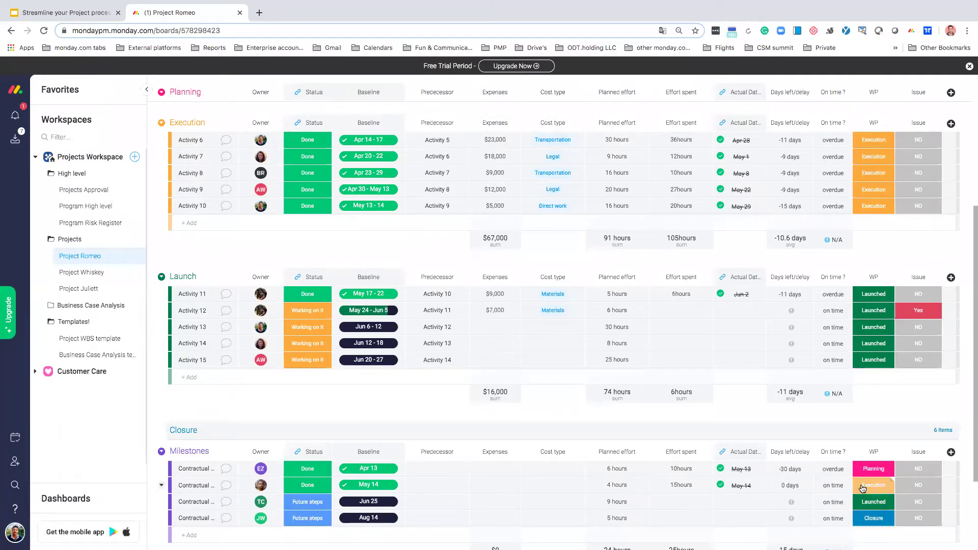
pyautogui.scroll(5, 437, 350)
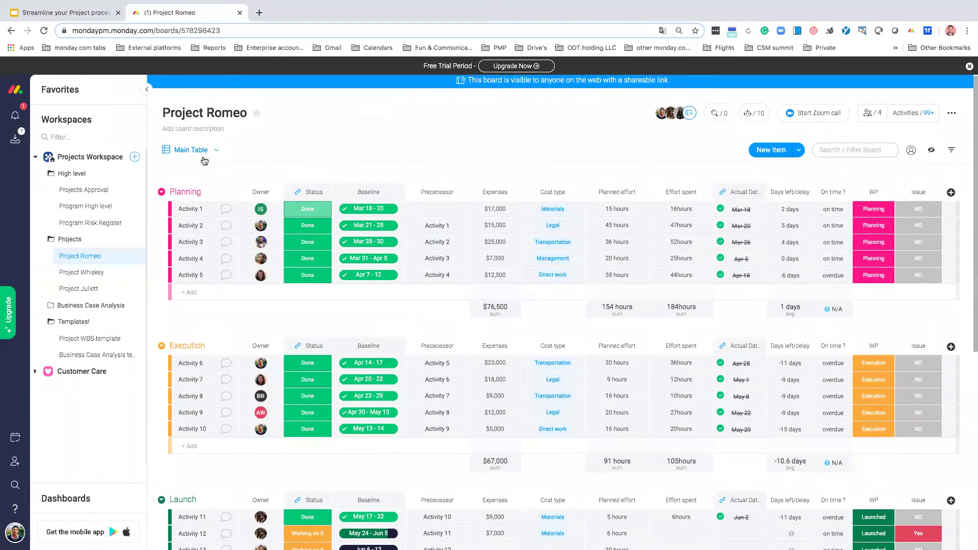
# Step: Filter the Project Romeo board to show only items whose WP is Closure
pyautogui.click(205, 161)
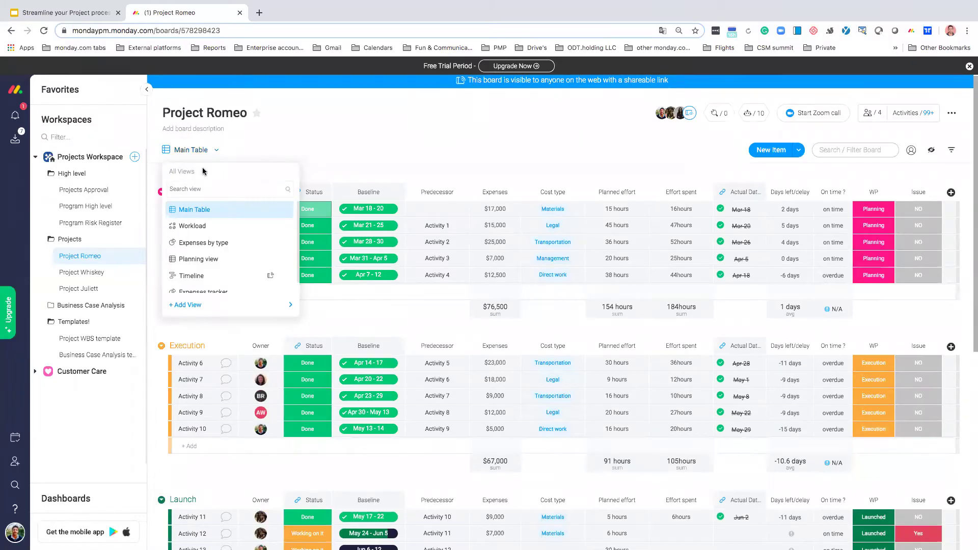
pyautogui.click(949, 150)
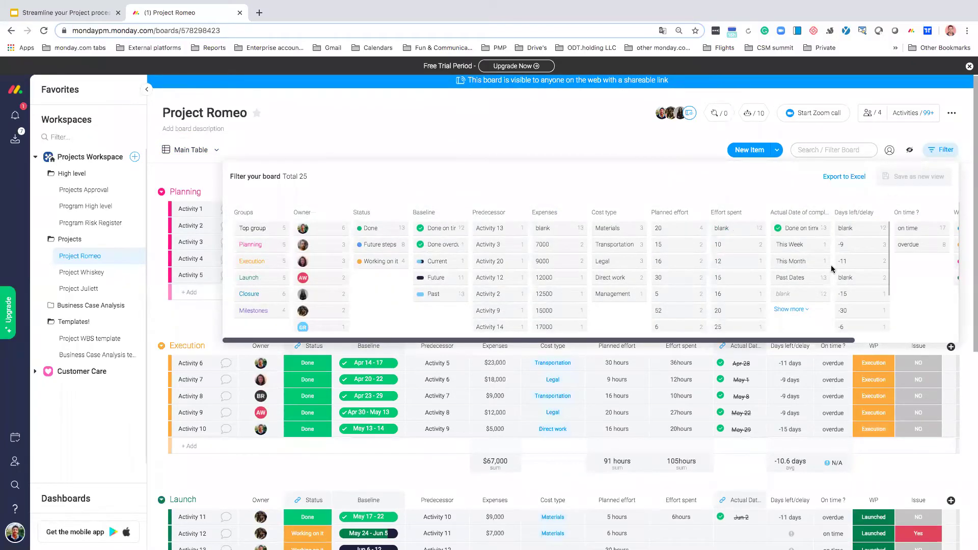
pyautogui.hscroll(3, 830, 265)
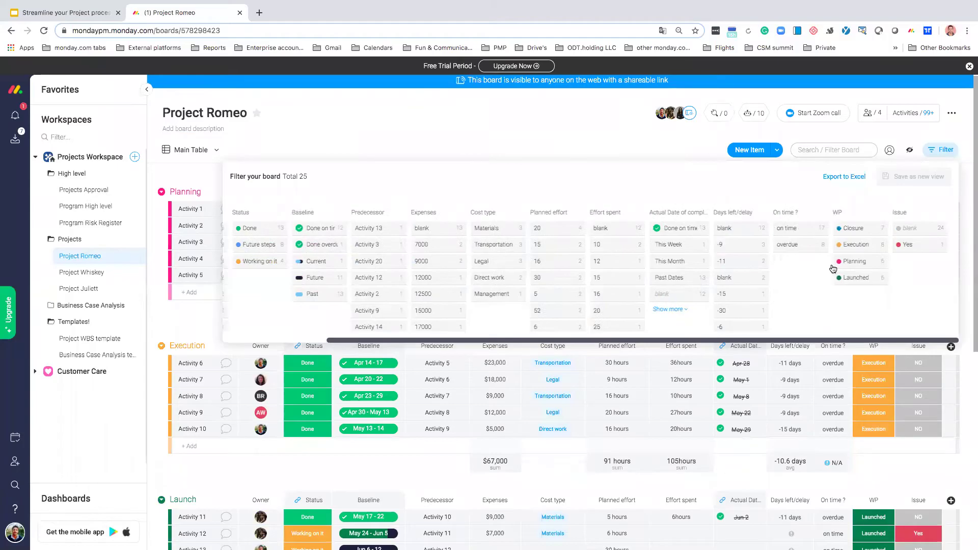
pyautogui.click(860, 234)
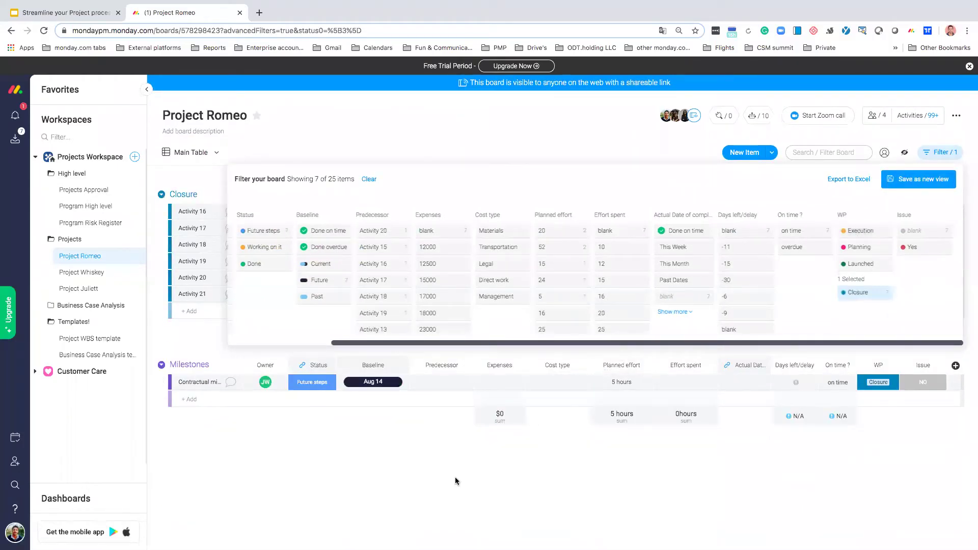
pyautogui.click(455, 480)
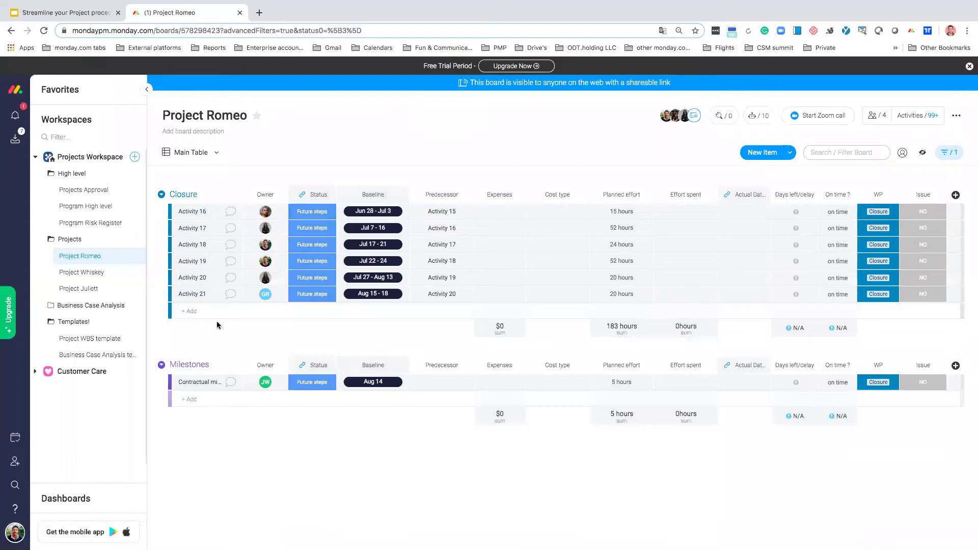
# Step: Save the filtered board as a new table view named "Clousre view"
pyautogui.click(952, 152)
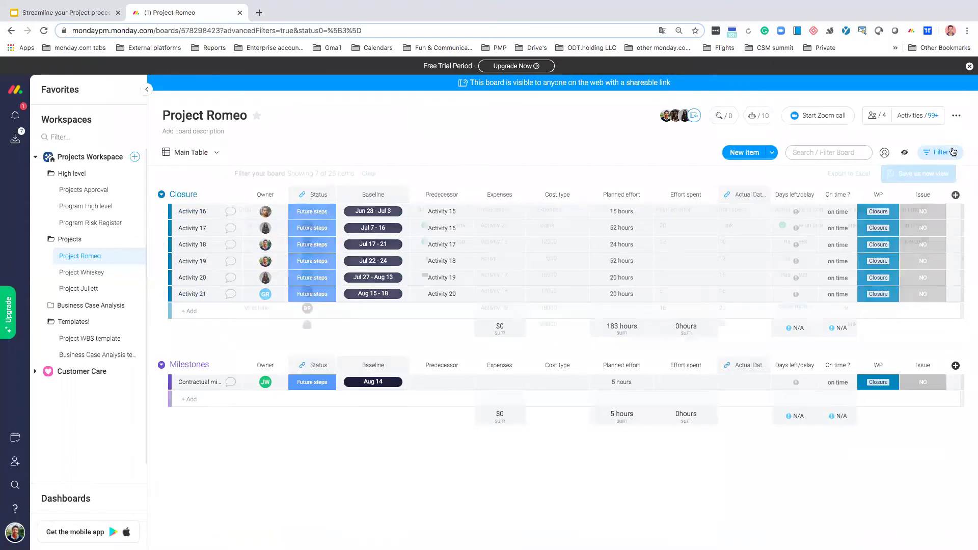
pyautogui.click(919, 180)
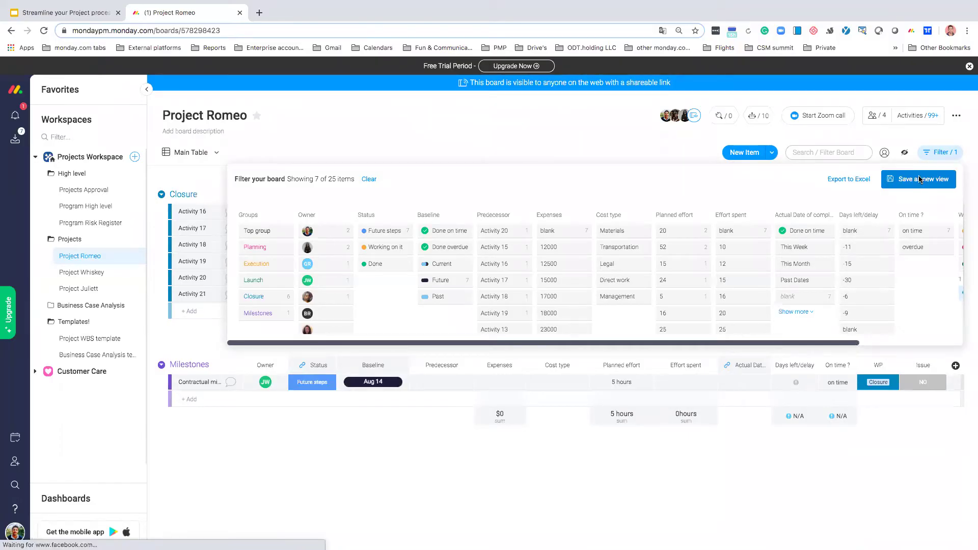
pyautogui.write('Clousre')
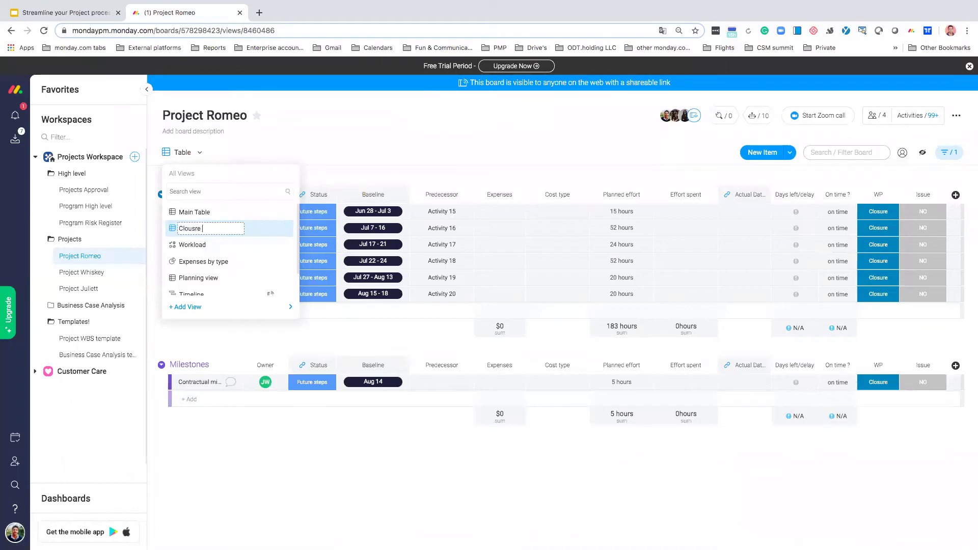
pyautogui.write(' view')
pyautogui.press('Return')
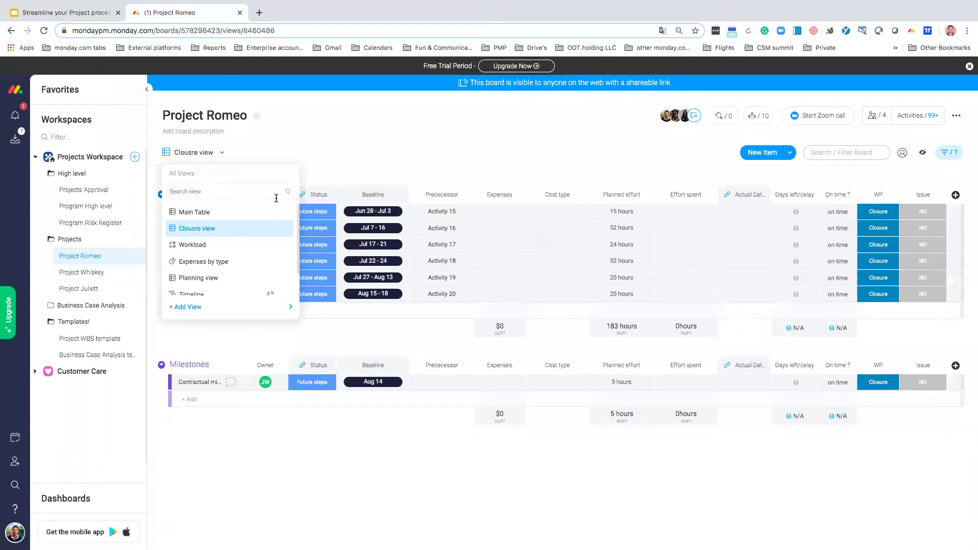
pyautogui.click(393, 138)
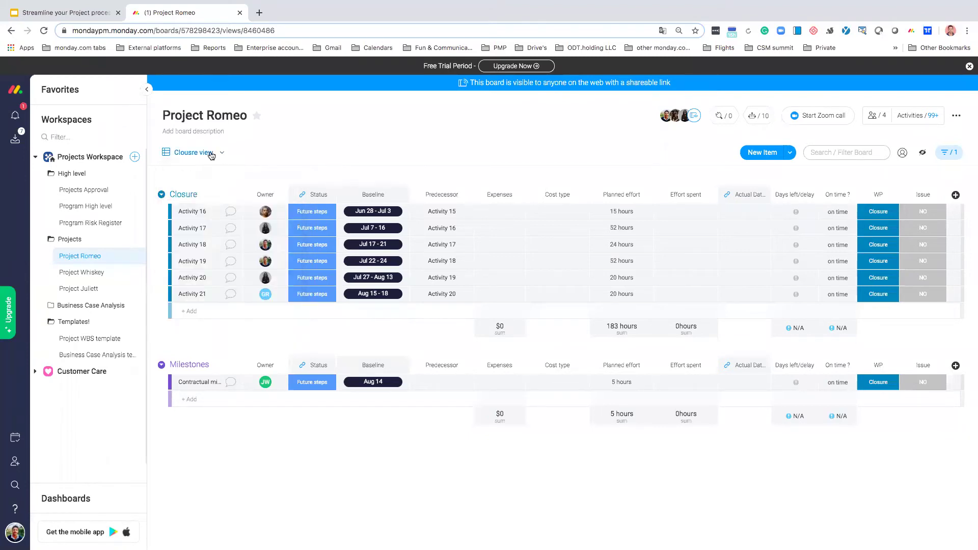
# Step: Return to the Main Table view and look over its groups down to Milestones
pyautogui.click(211, 155)
pyautogui.click(199, 218)
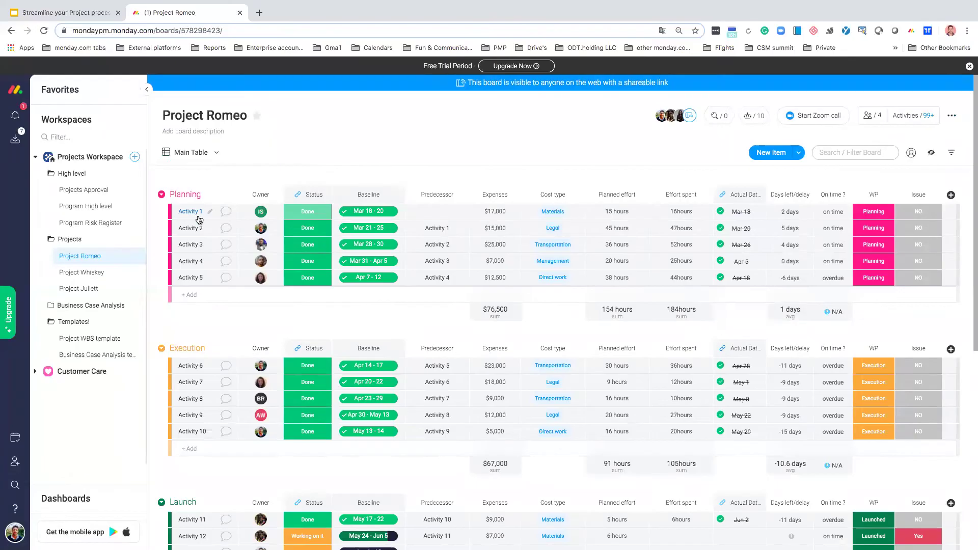
pyautogui.scroll(-3, 307, 320)
pyautogui.scroll(-4, 310, 319)
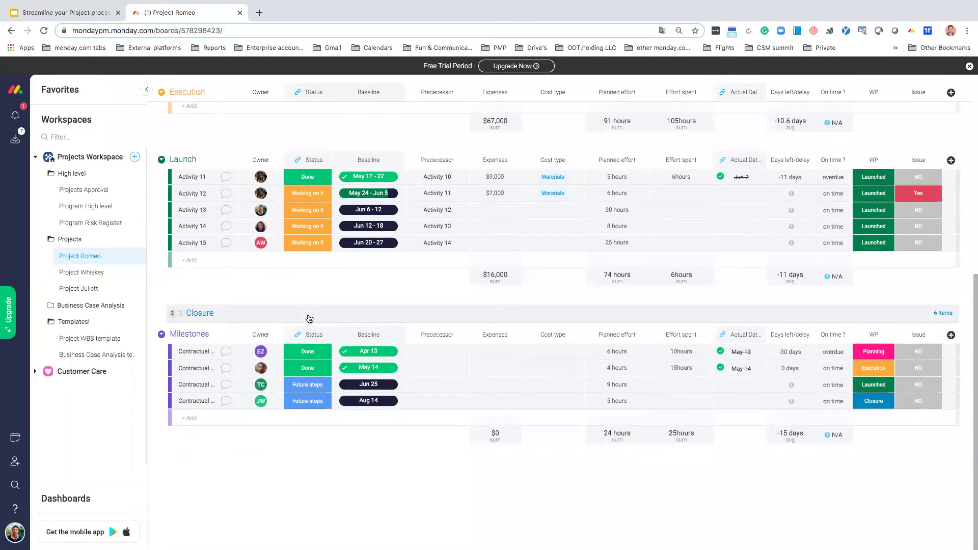
pyautogui.scroll(7, 272, 364)
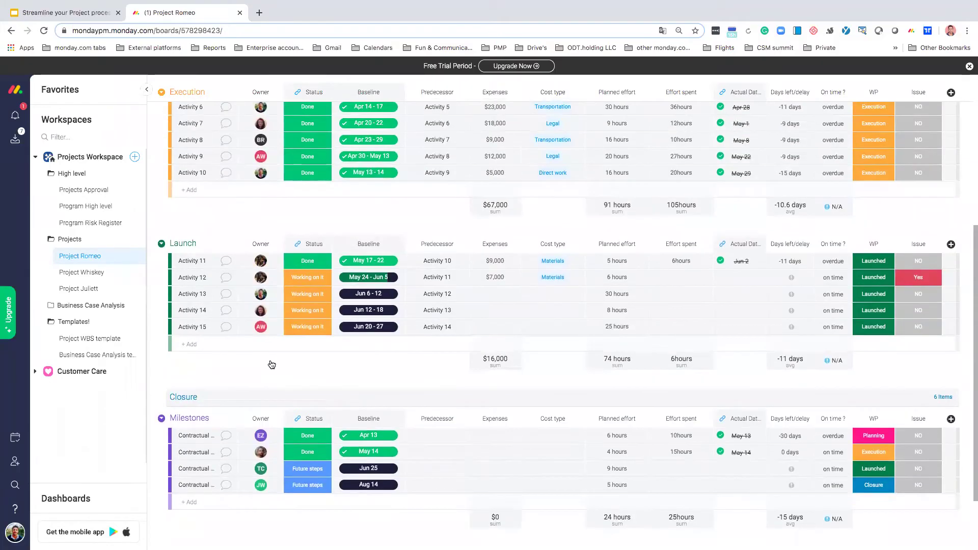
# Step: Open the board's Timeline view with the workspace sidebar collapsed and look over the Planning and Execution activities from March onward
pyautogui.click(211, 153)
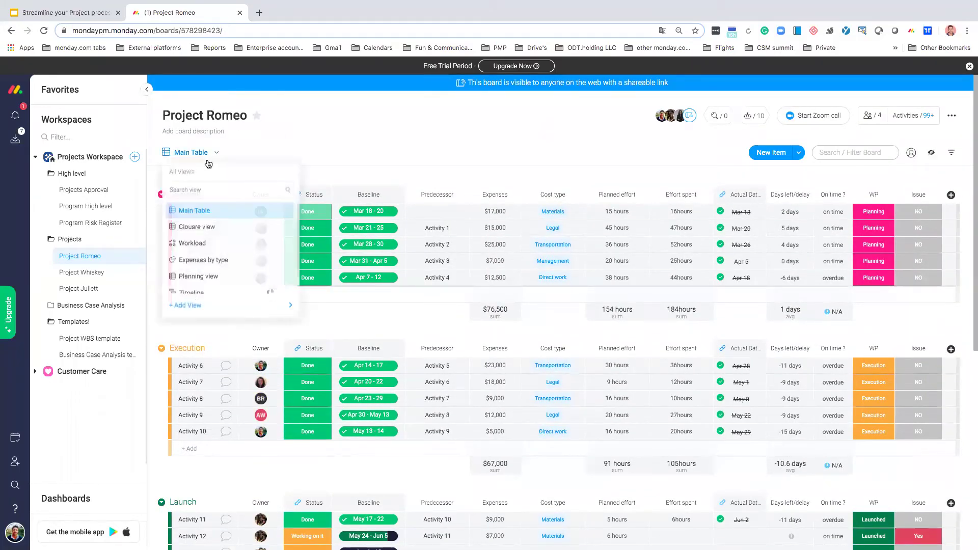
pyautogui.scroll(-1, 209, 260)
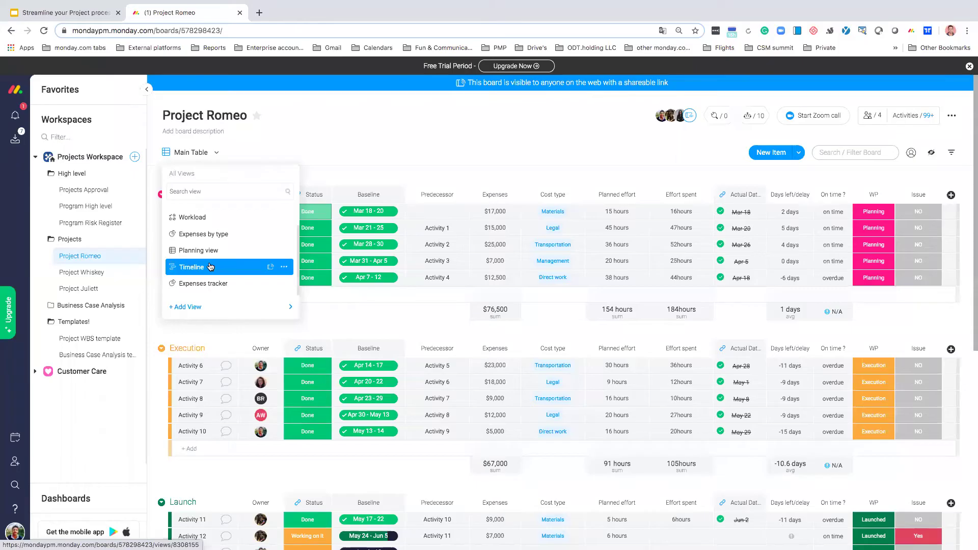
pyautogui.click(210, 267)
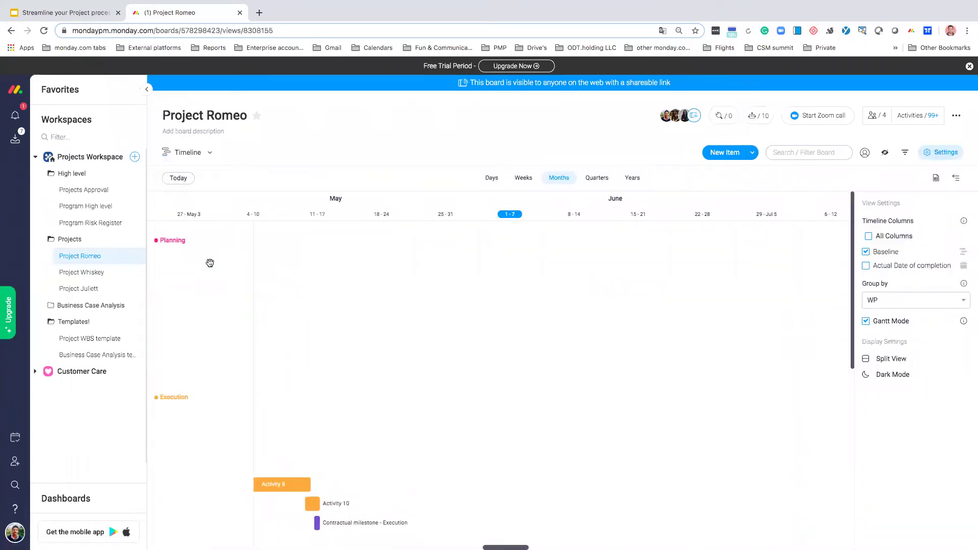
pyautogui.click(146, 90)
pyautogui.hscroll(-6, 354, 303)
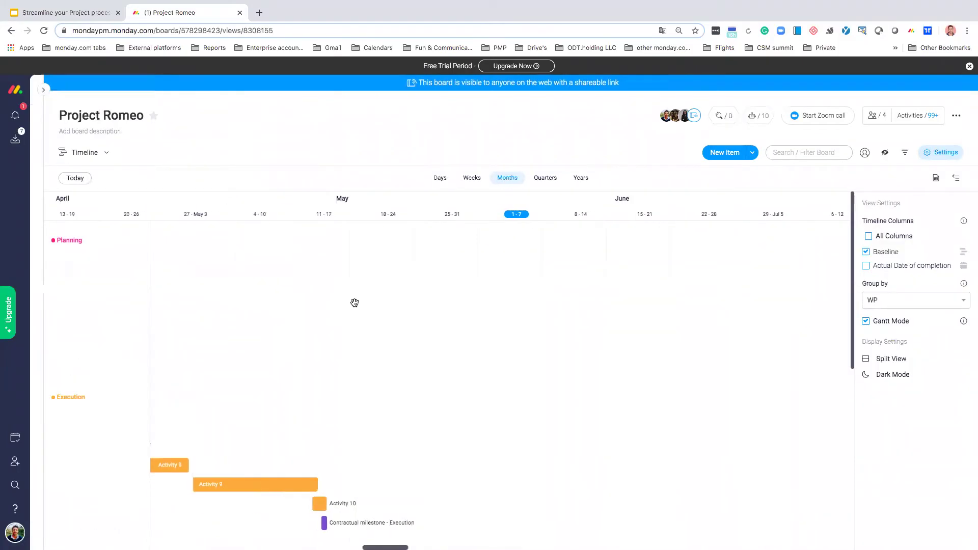
pyautogui.hscroll(-5, 354, 303)
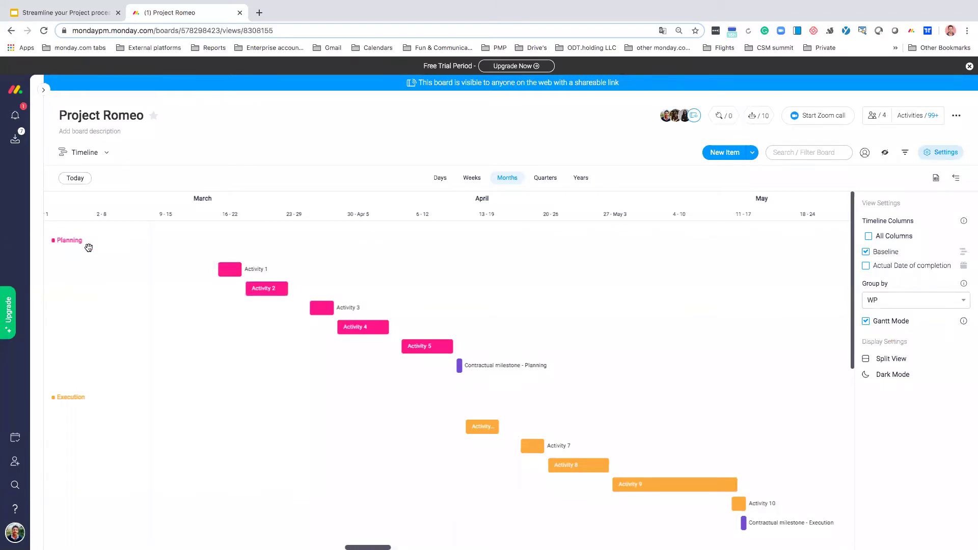
pyautogui.scroll(-3, 80, 400)
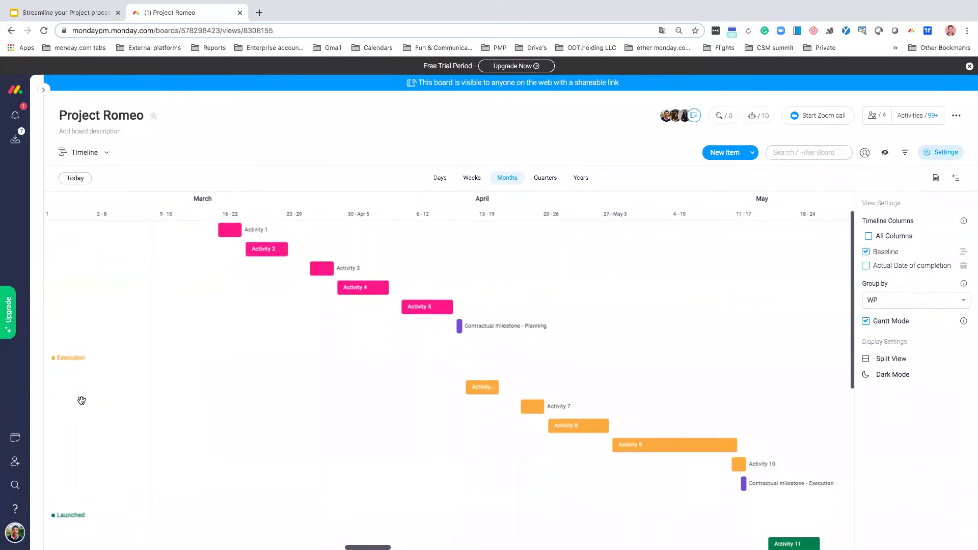
# Step: Check the timeline's list of items without a Baseline and its view settings, and hide both
pyautogui.click(955, 179)
pyautogui.click(955, 178)
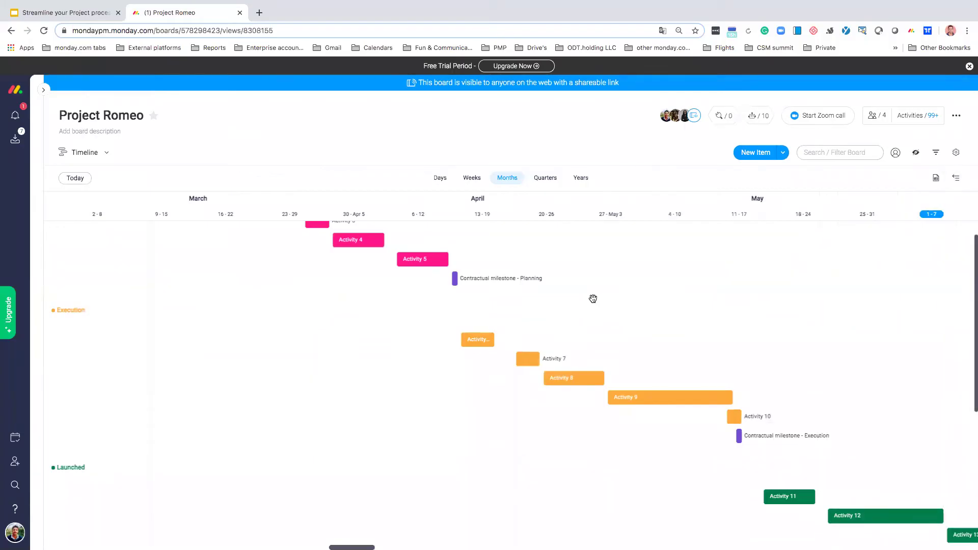
pyautogui.click(955, 178)
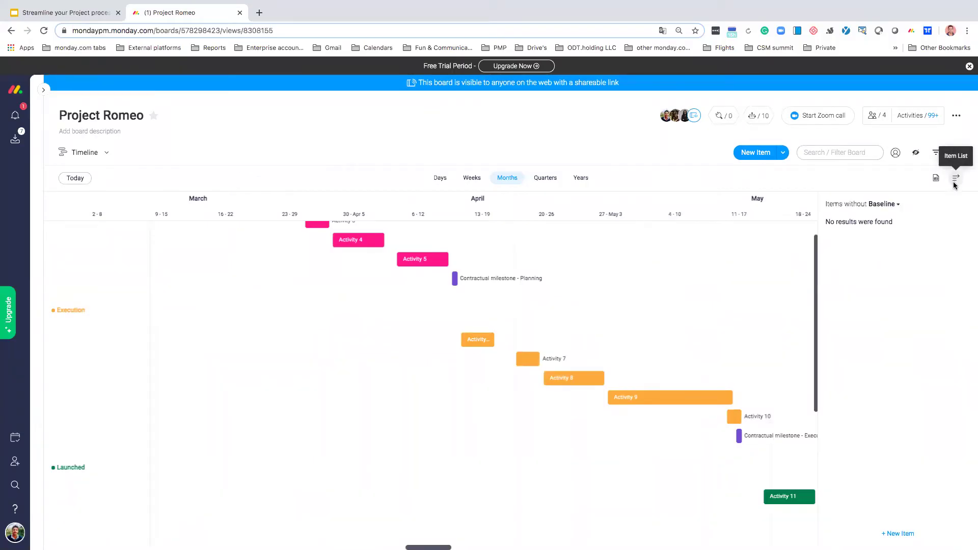
pyautogui.click(956, 152)
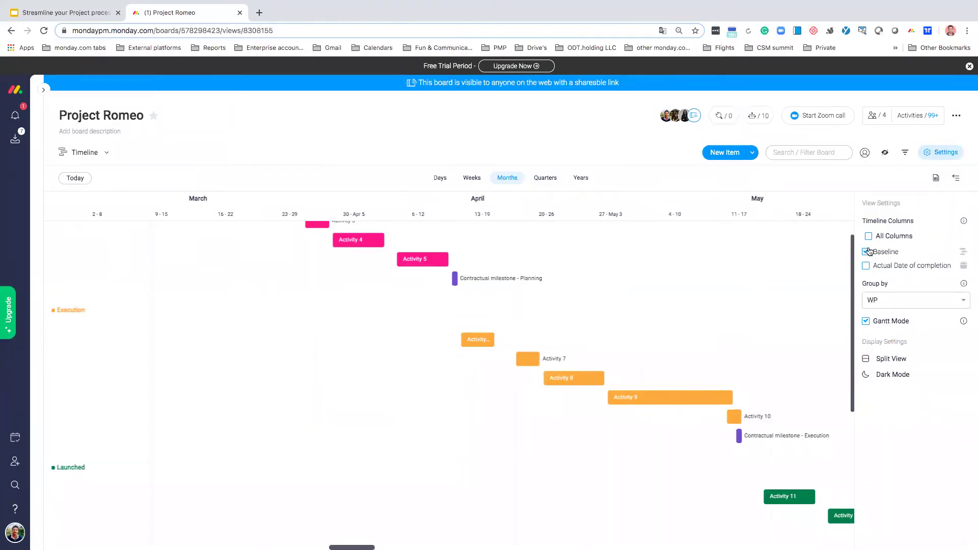
pyautogui.click(956, 178)
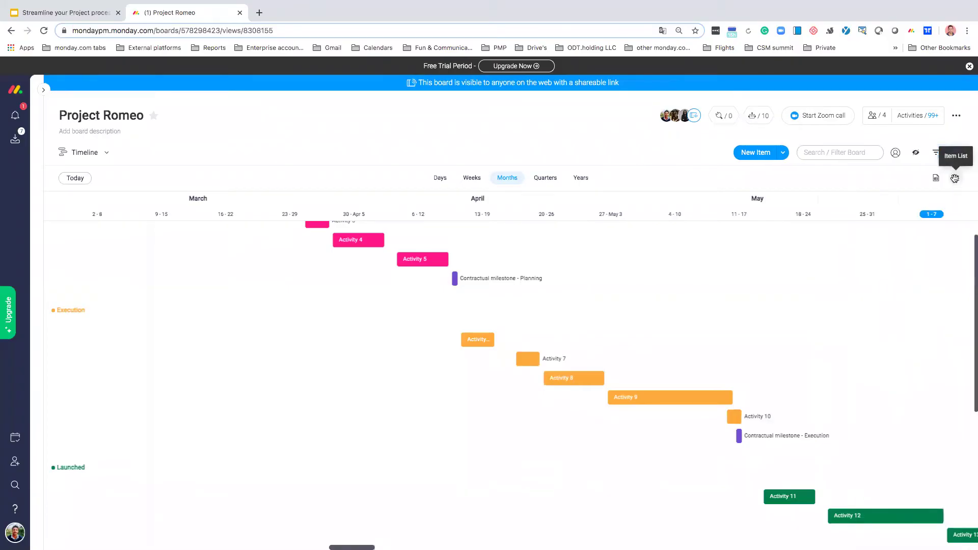
# Step: Examine the Planning milestone on the timeline, and open and close the details of Activity 4
pyautogui.moveTo(457, 283)
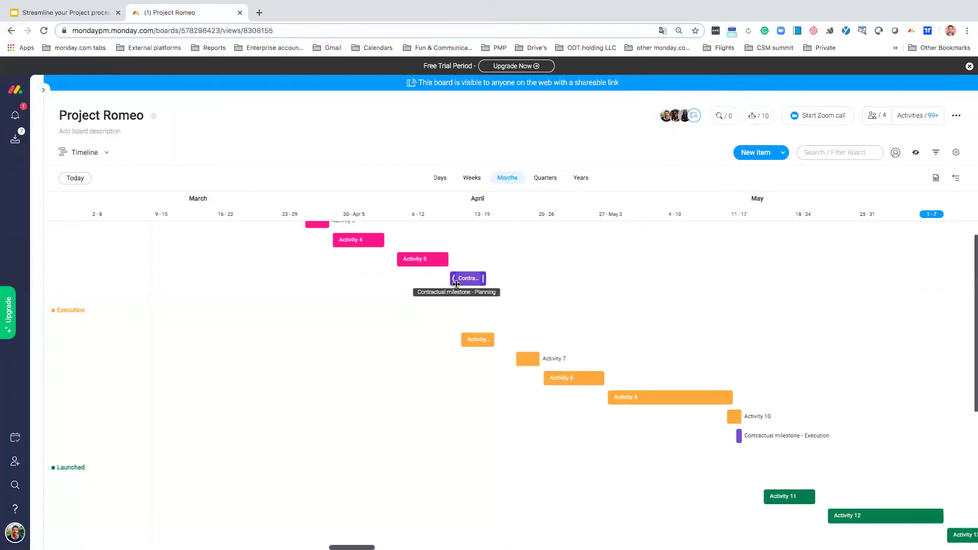
pyautogui.scroll(3, 429, 286)
pyautogui.hscroll(-2, 429, 285)
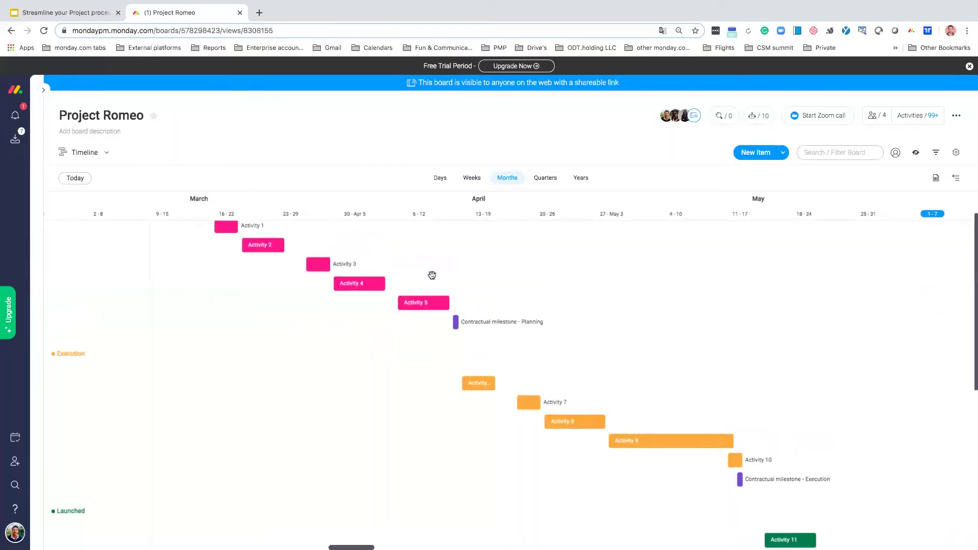
pyautogui.click(401, 299)
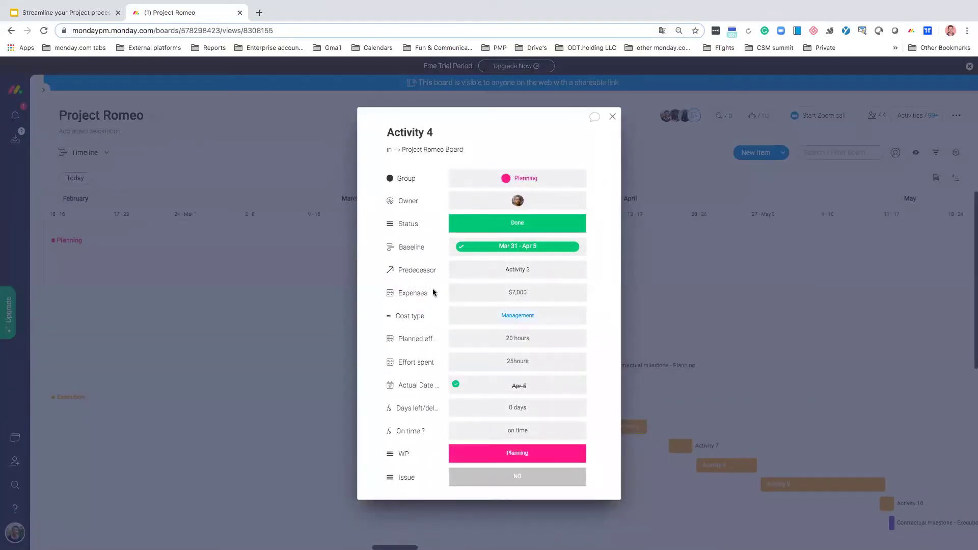
pyautogui.click(613, 118)
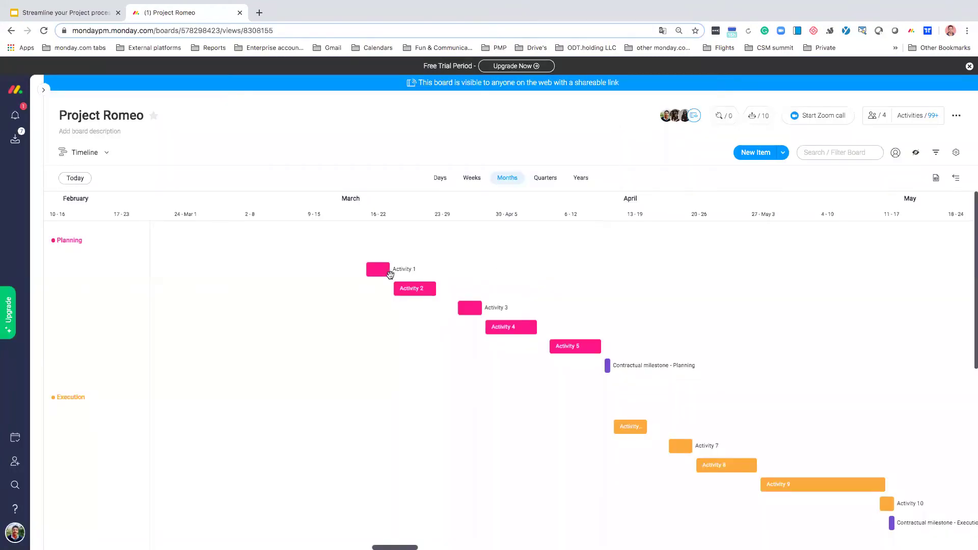
# Step: Move Activity 1 three days later on the timeline, to Mar 21 - 23, and inspect the dependent activities and milestones
pyautogui.moveTo(379, 271); pyautogui.dragTo(407, 272)
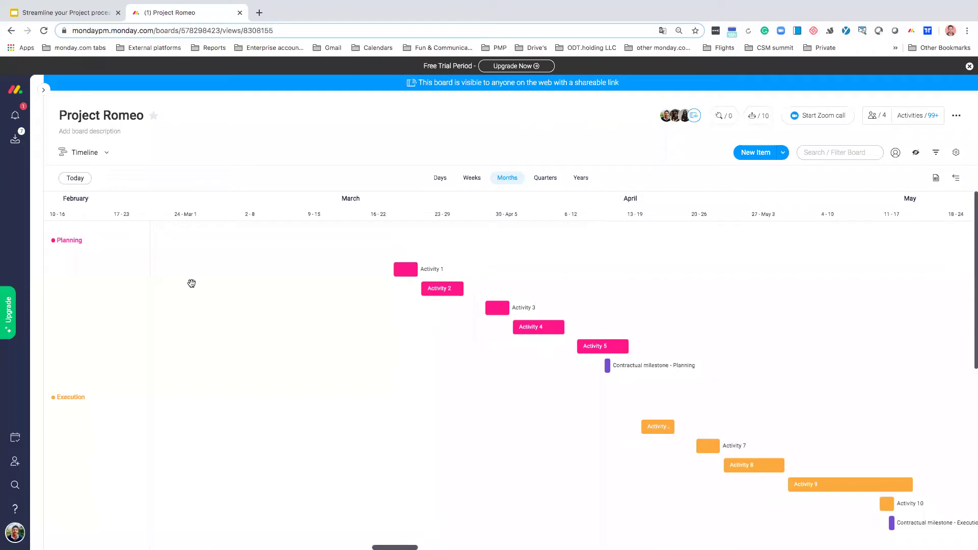
pyautogui.scroll(-2, 515, 381)
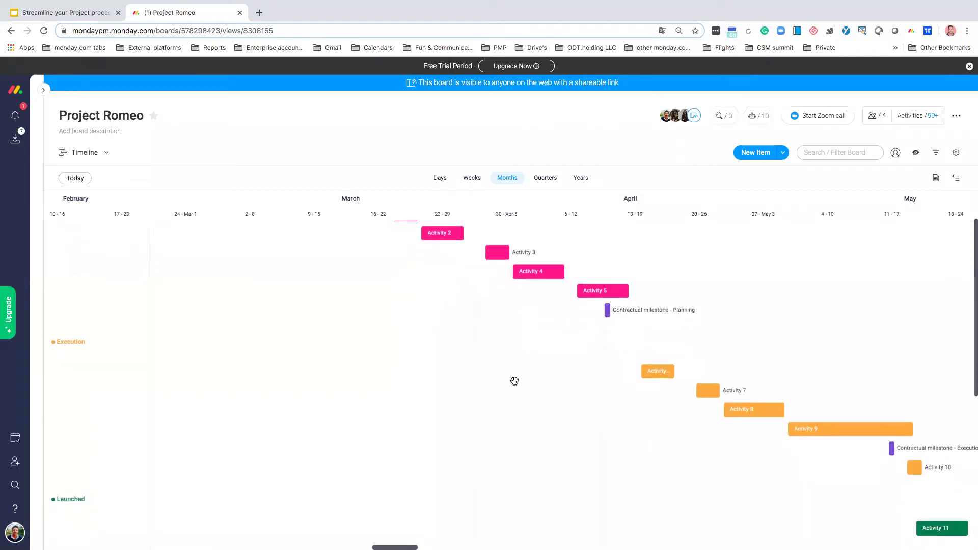
pyautogui.hscroll(5, 515, 381)
pyautogui.scroll(-3, 515, 381)
pyautogui.scroll(1, 514, 381)
pyautogui.scroll(3, 514, 381)
pyautogui.hscroll(-3, 515, 382)
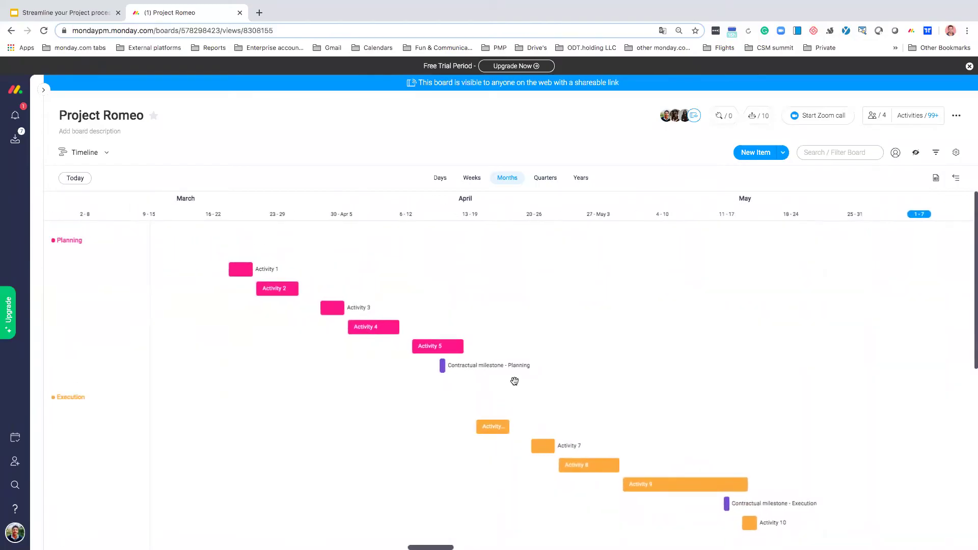
# Step: Switch Project Romeo from the Timeline back to the Main Table view
pyautogui.click(94, 153)
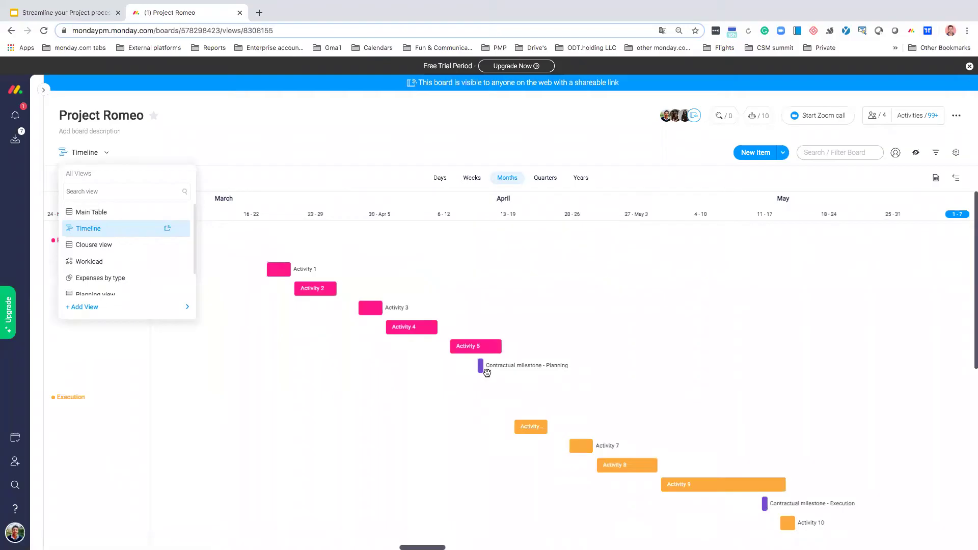
pyautogui.moveTo(482, 368)
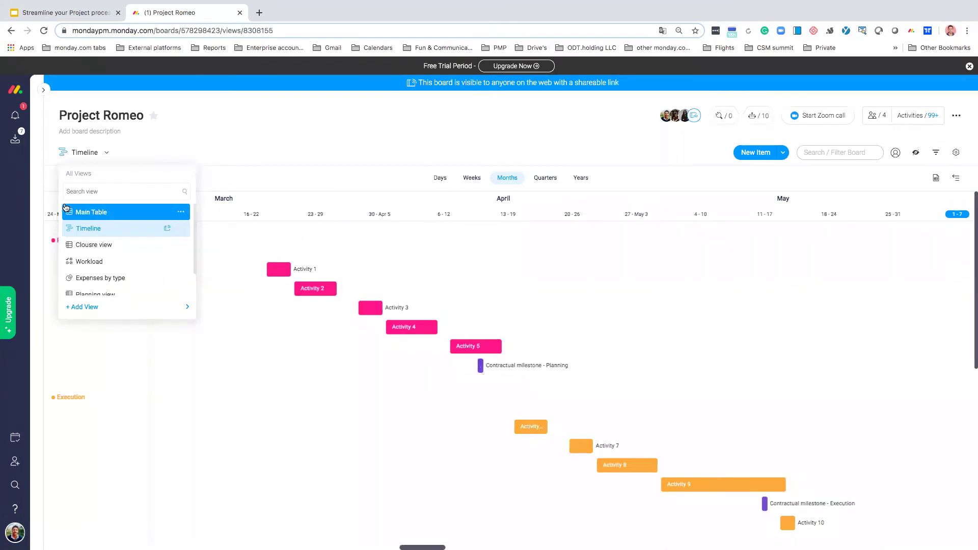
pyautogui.click(89, 211)
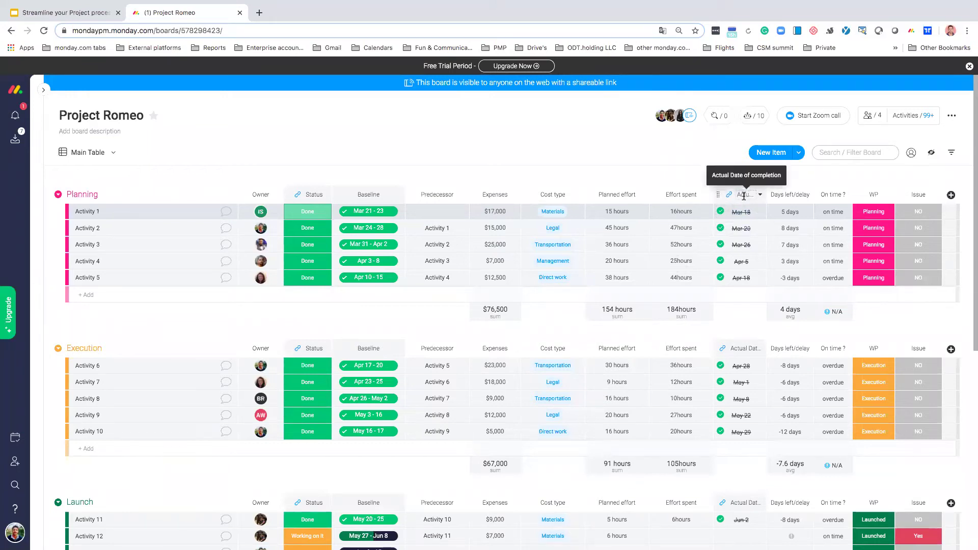
# Step: Open Project Romeo's active board automations and review the rule that sets the Actual Date of completion when Status changes to Done
pyautogui.click(756, 119)
pyautogui.click(502, 90)
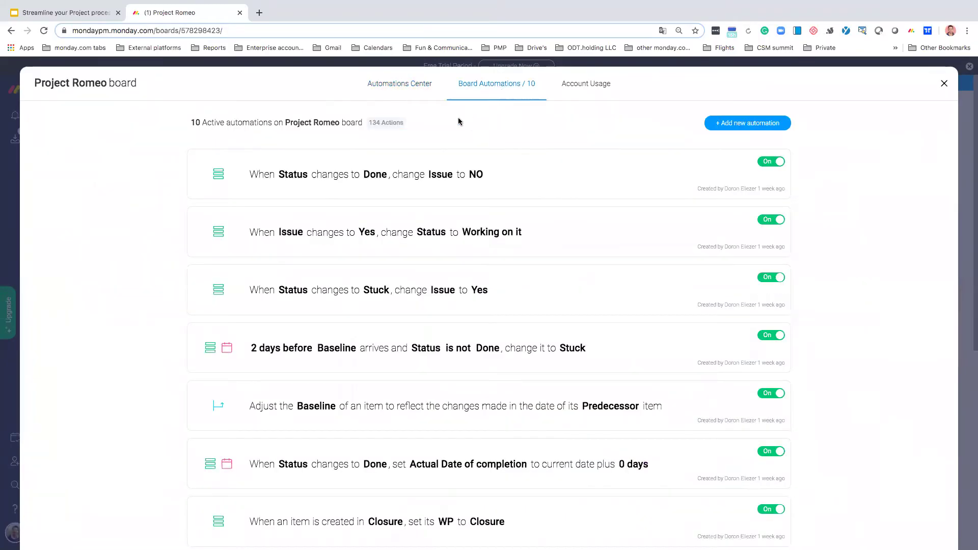
pyautogui.scroll(-3, 401, 312)
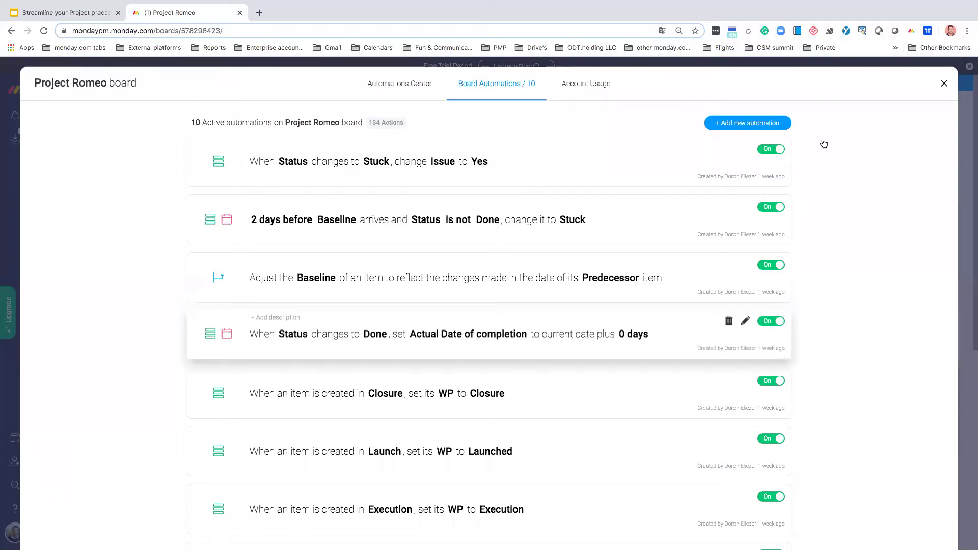
# Step: Close the board automations and set the Status of Activity 12 in the Launch group to Done
pyautogui.click(945, 84)
pyautogui.scroll(-3, 524, 400)
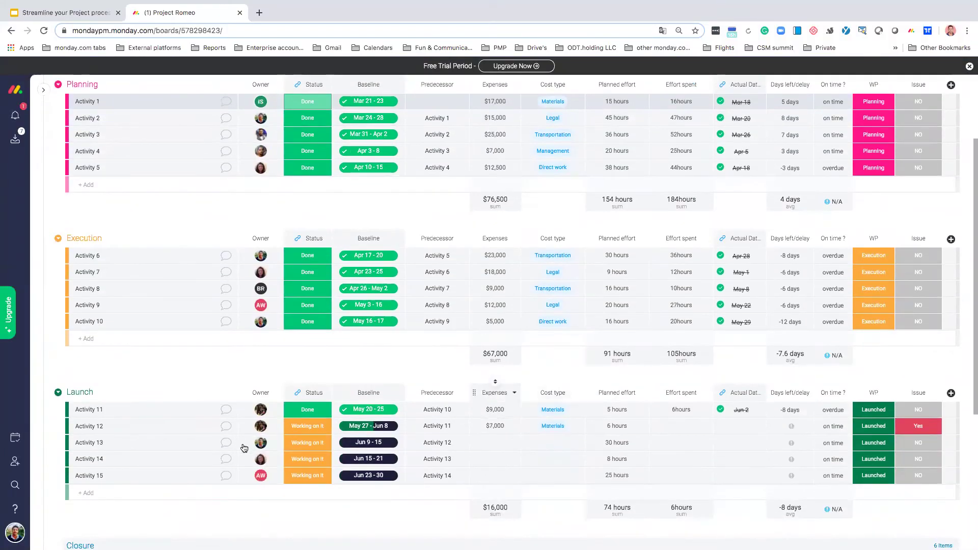
pyautogui.click(305, 432)
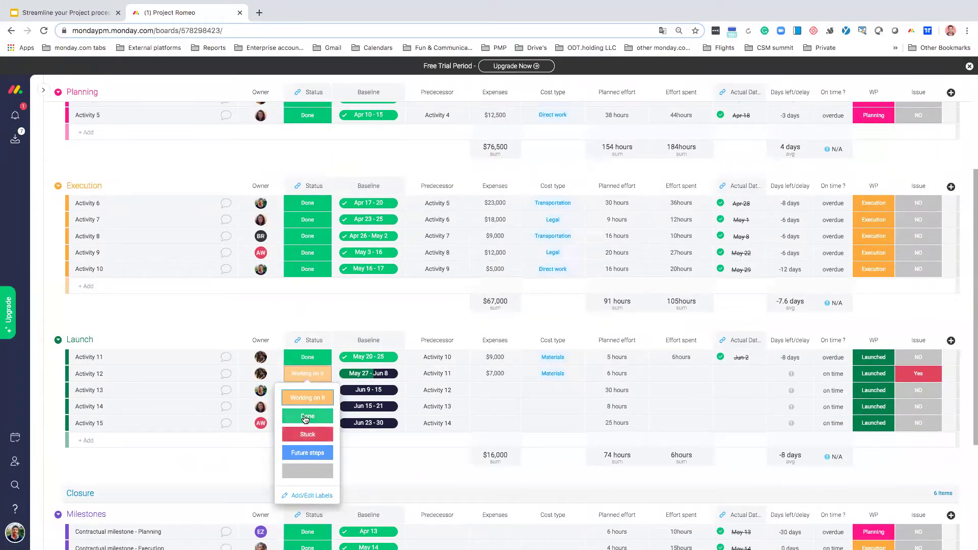
pyautogui.click(305, 418)
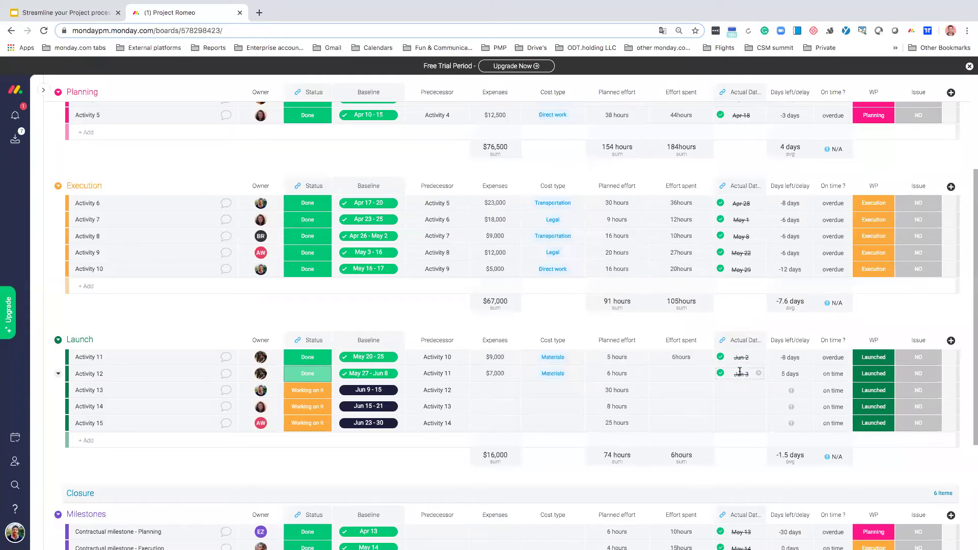
pyautogui.moveTo(382, 377)
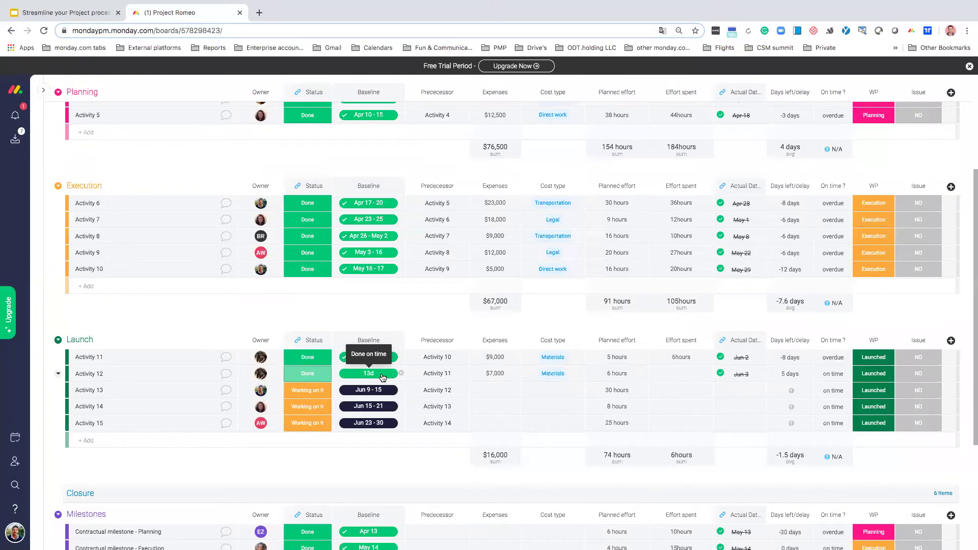
# Step: Review the Days left/delay column's formula and the available formula functions, such as DATE
pyautogui.click(807, 342)
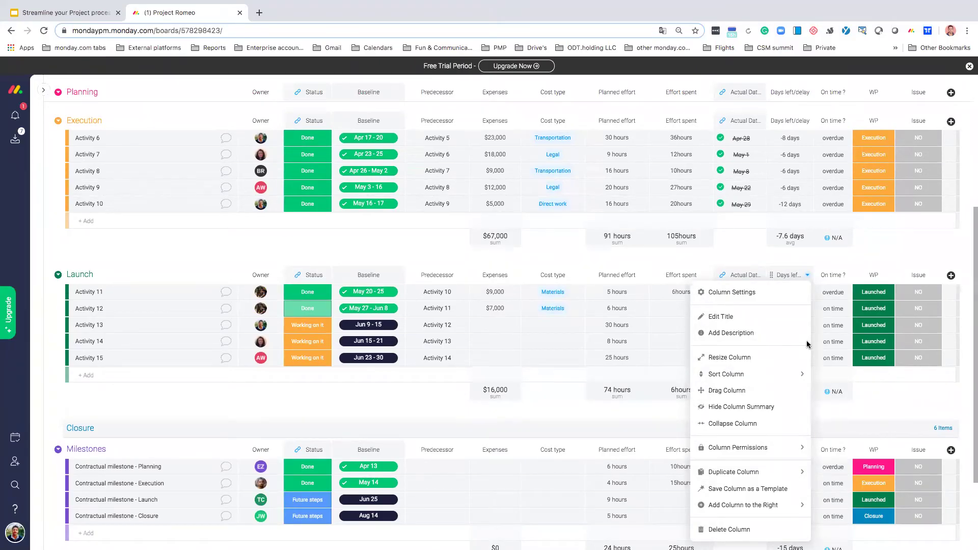
pyautogui.click(771, 302)
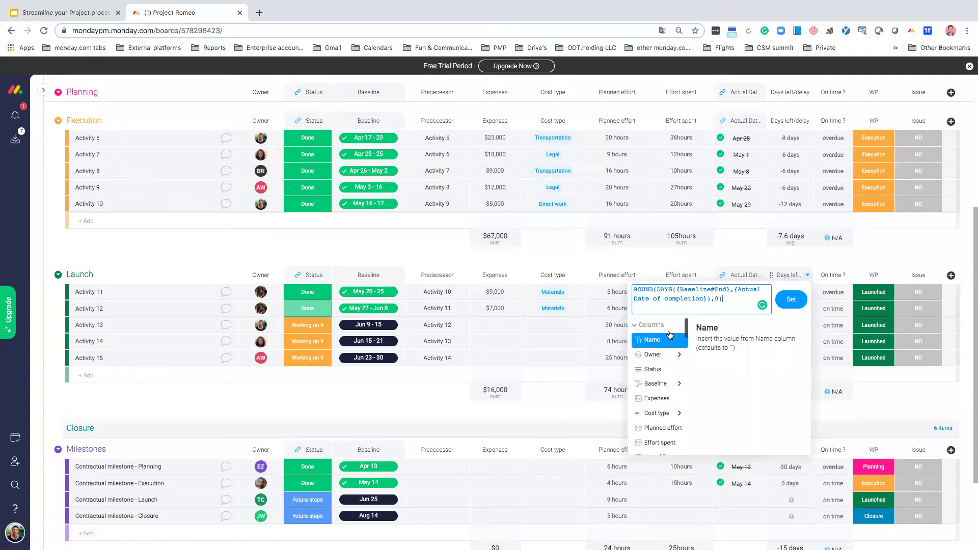
pyautogui.scroll(-5, 667, 386)
pyautogui.scroll(-10, 667, 386)
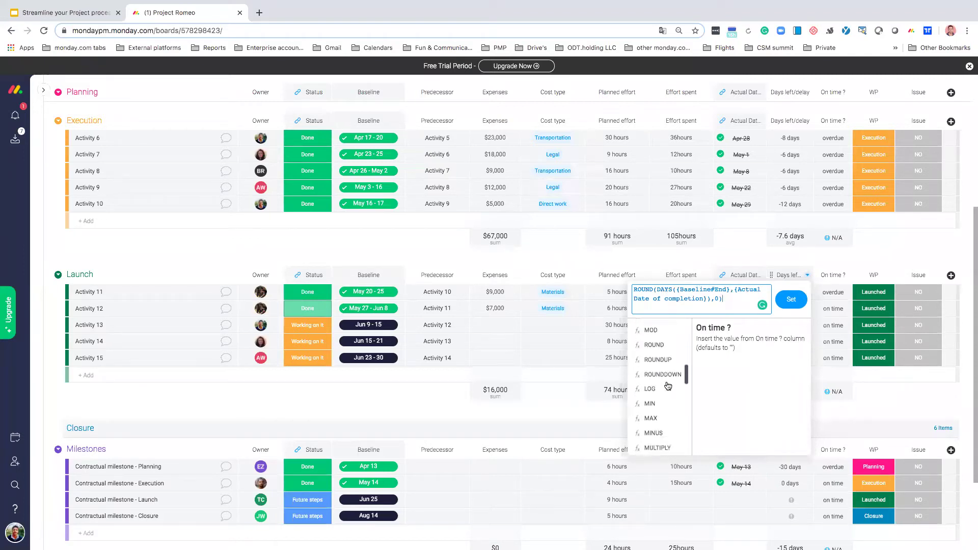
pyautogui.scroll(-4, 667, 386)
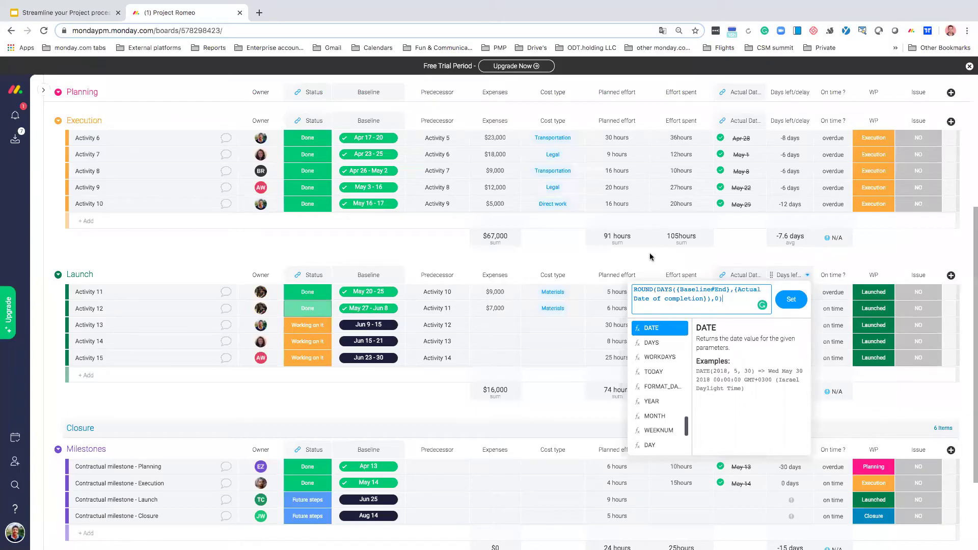
pyautogui.press('Return')
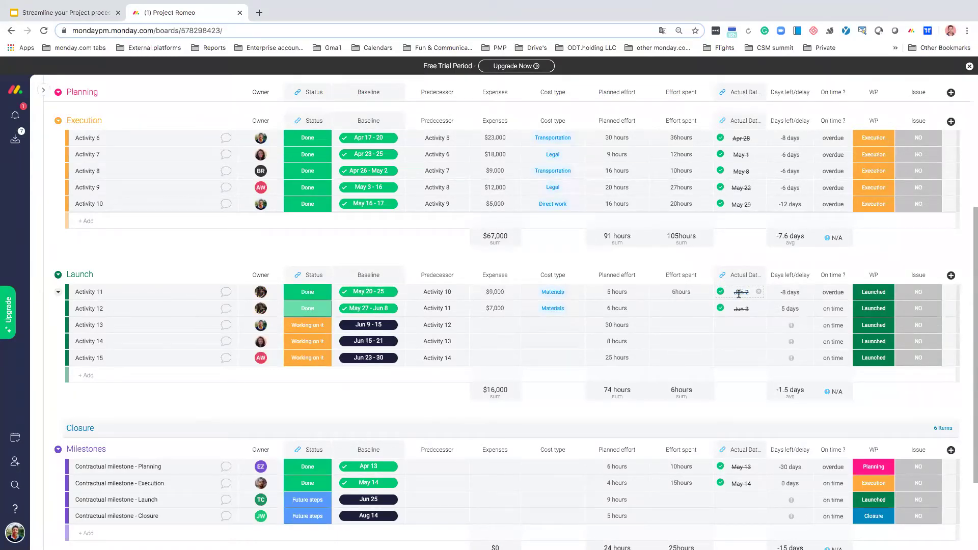
# Step: Review the formula behind the On time ? column, then leave its settings
pyautogui.click(846, 276)
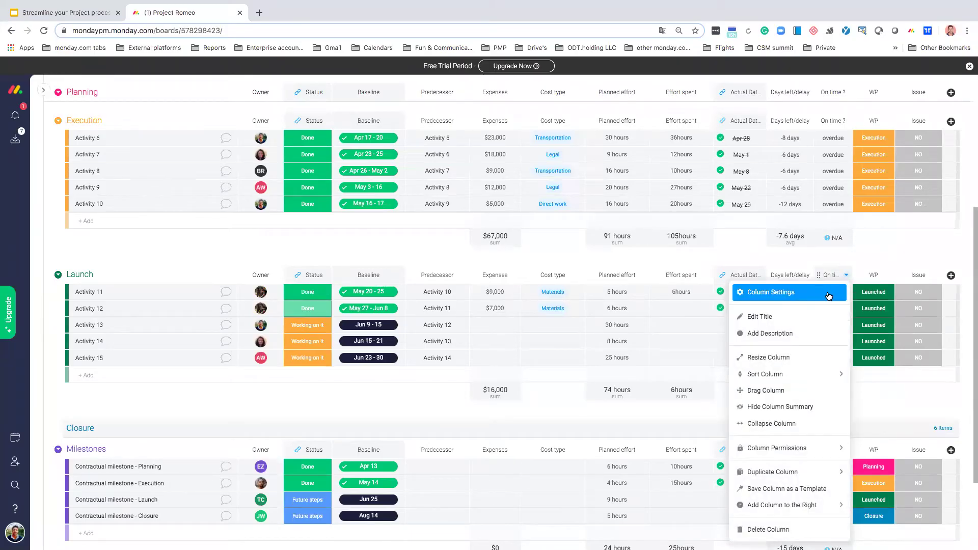
pyautogui.click(829, 296)
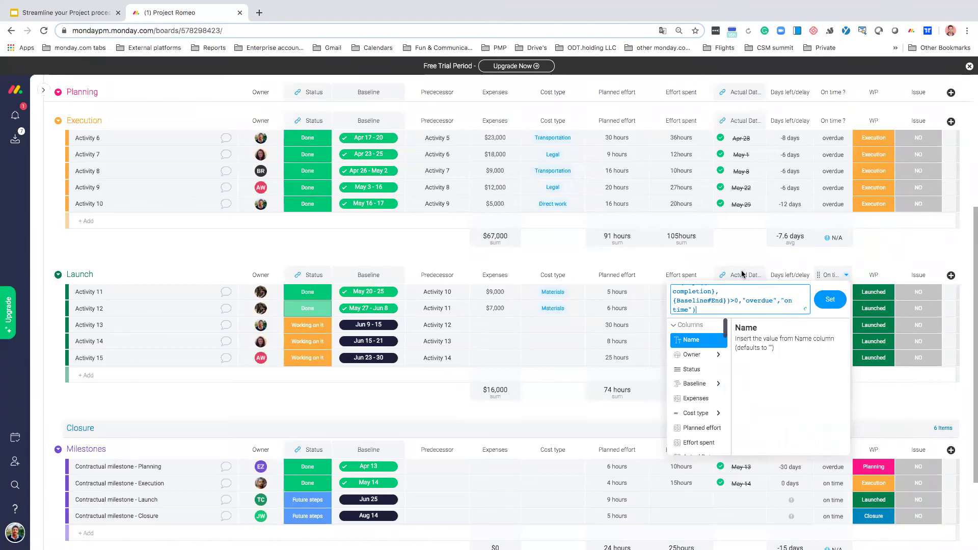
pyautogui.scroll(1, 709, 301)
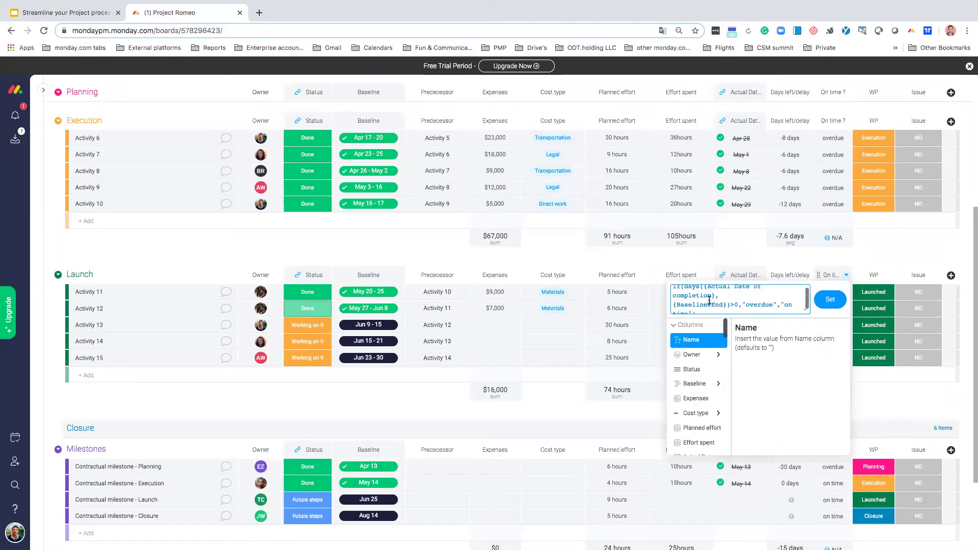
pyautogui.click(763, 263)
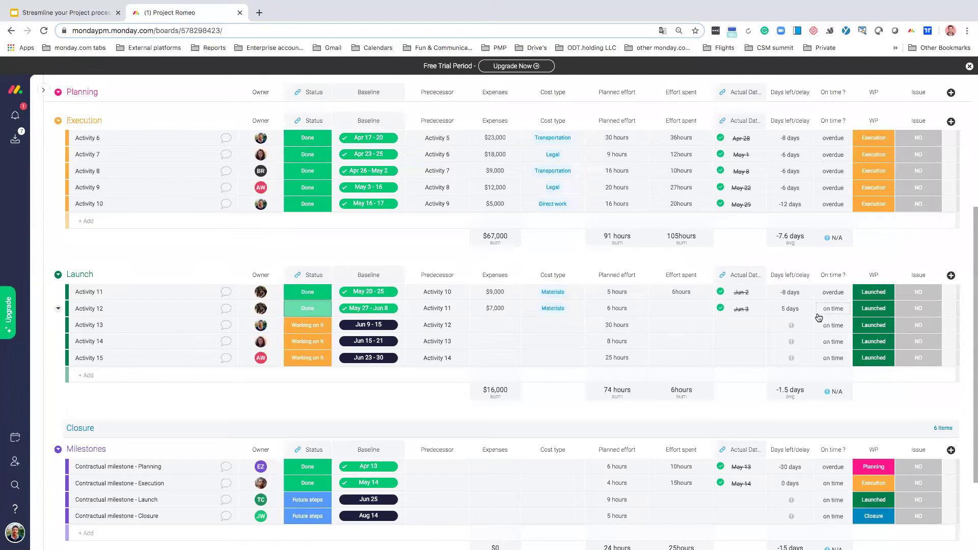
# Step: Switch Project Romeo from the Main Table to the Timeline view and look over the Planning and Execution activities
pyautogui.scroll(1, 820, 316)
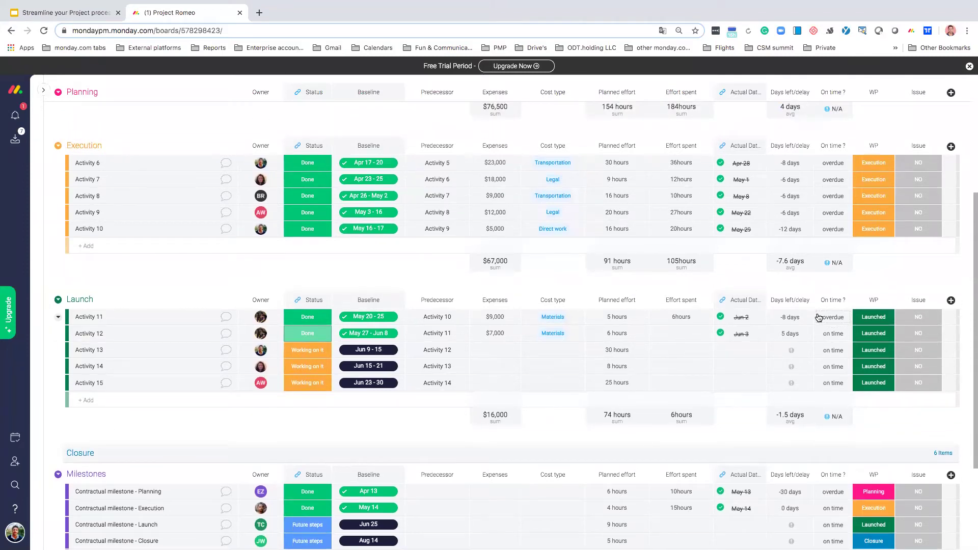
pyautogui.scroll(1, 819, 318)
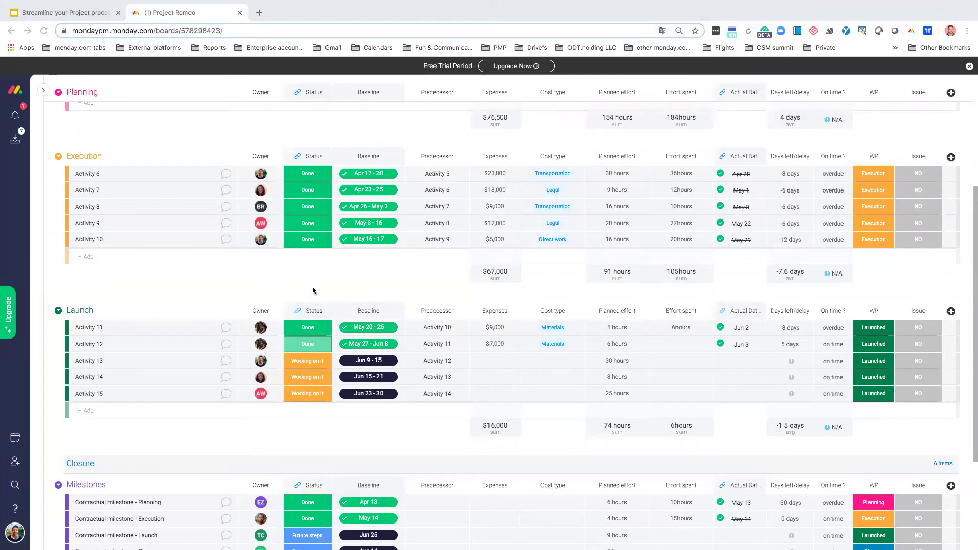
pyautogui.scroll(1, 311, 291)
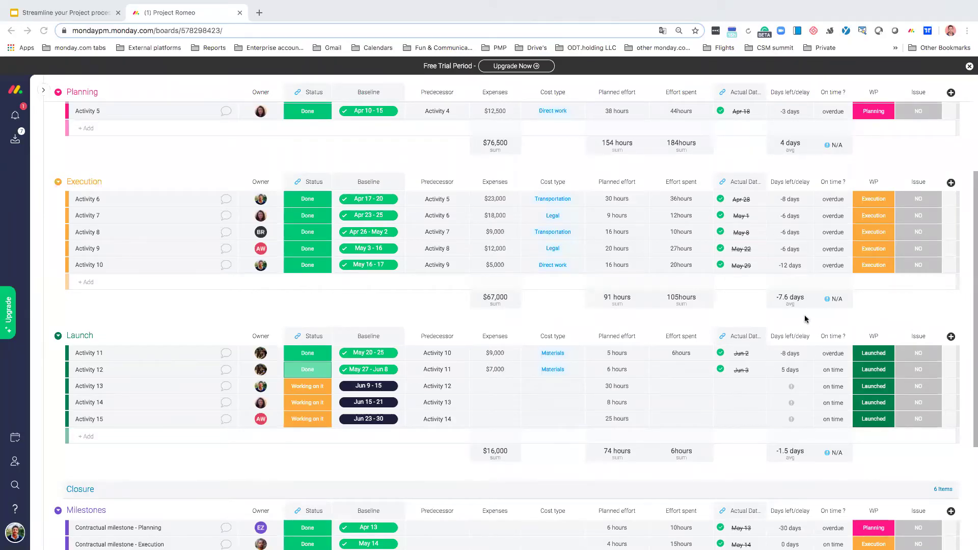
pyautogui.scroll(4, 520, 299)
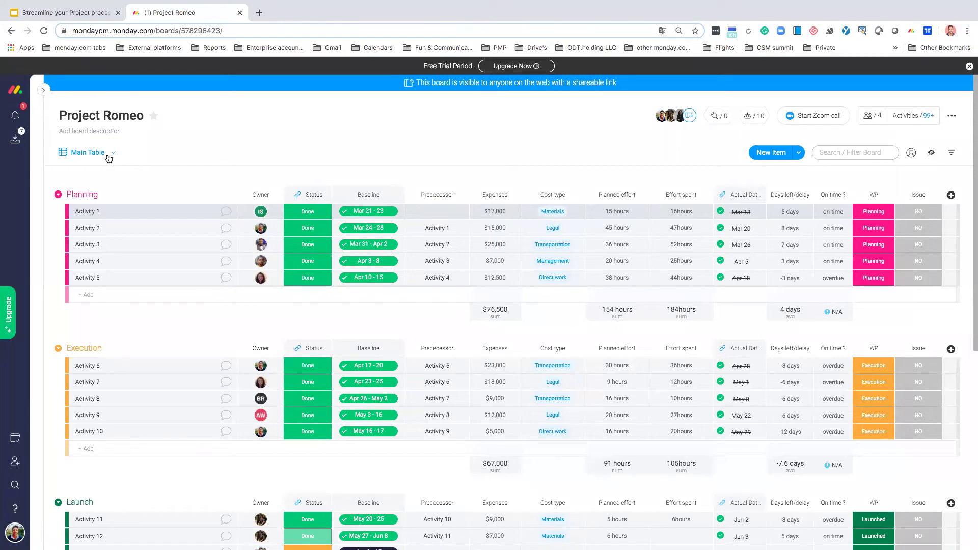
pyautogui.click(108, 157)
pyautogui.click(116, 238)
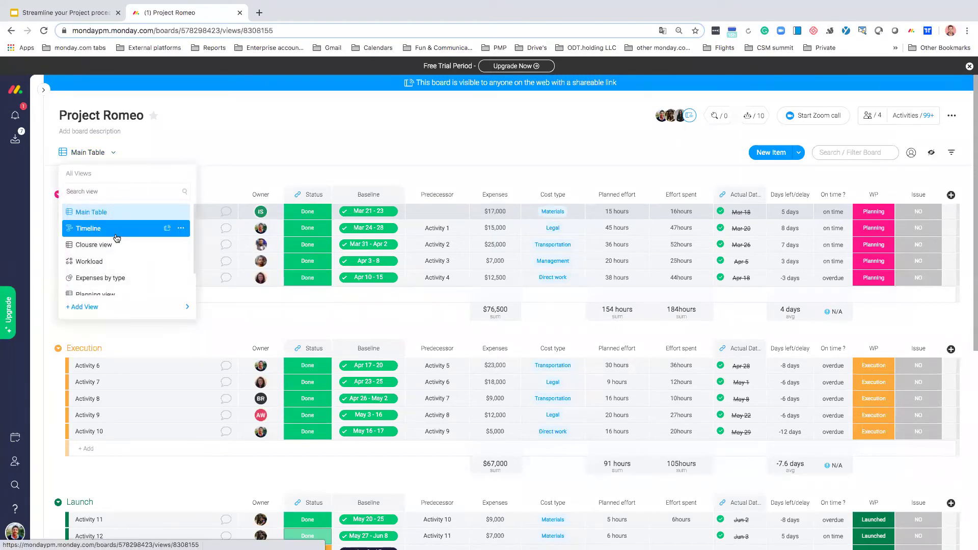
pyautogui.hscroll(-10, 361, 346)
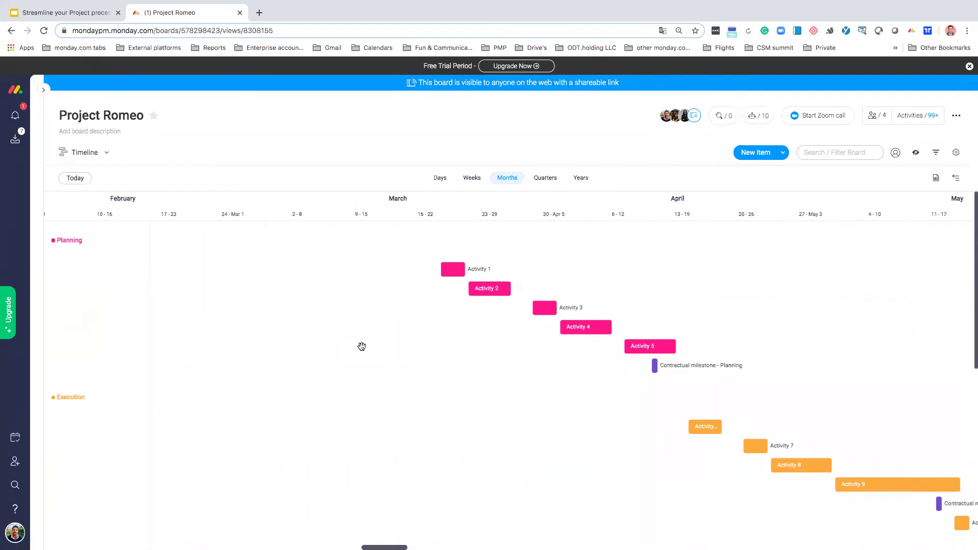
# Step: Open the Timeline view's share settings and copy its shareable link
pyautogui.click(101, 154)
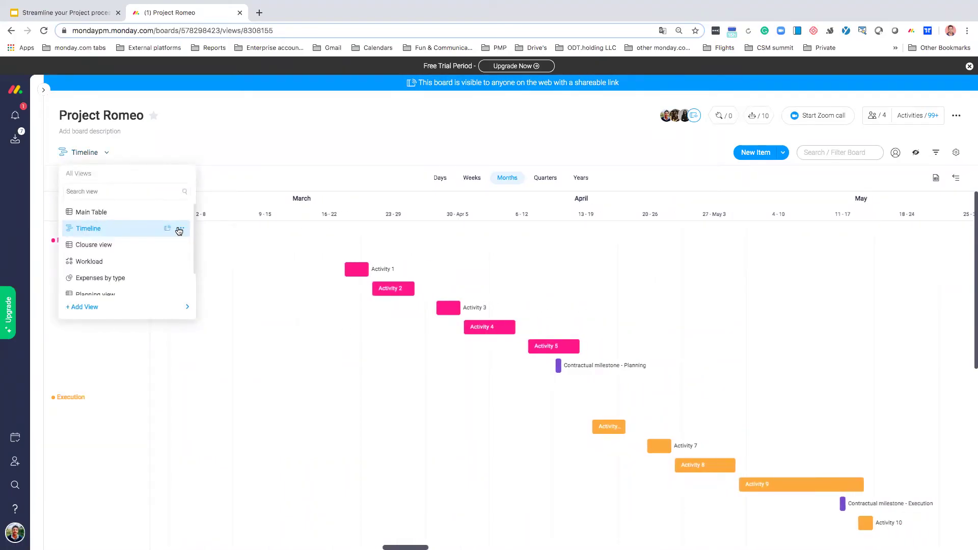
pyautogui.click(179, 229)
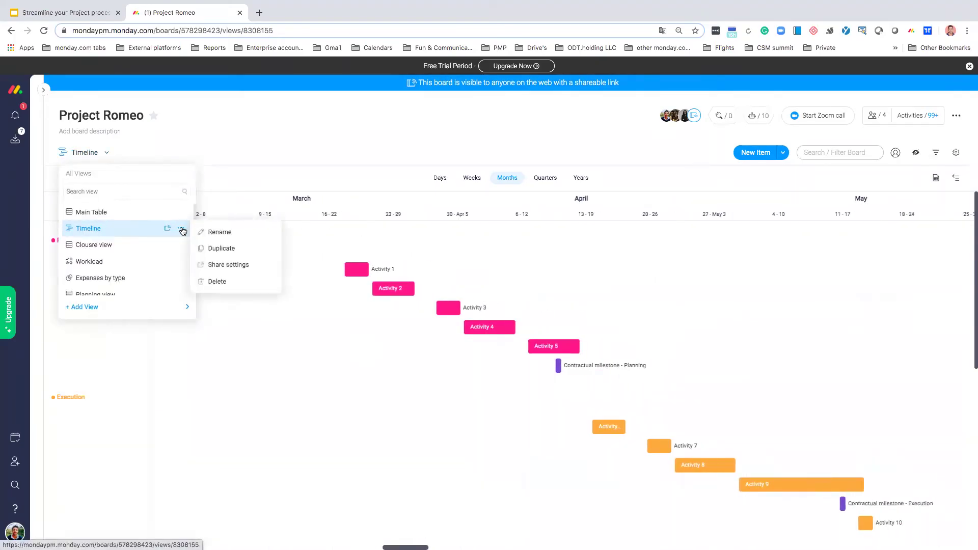
pyautogui.click(210, 264)
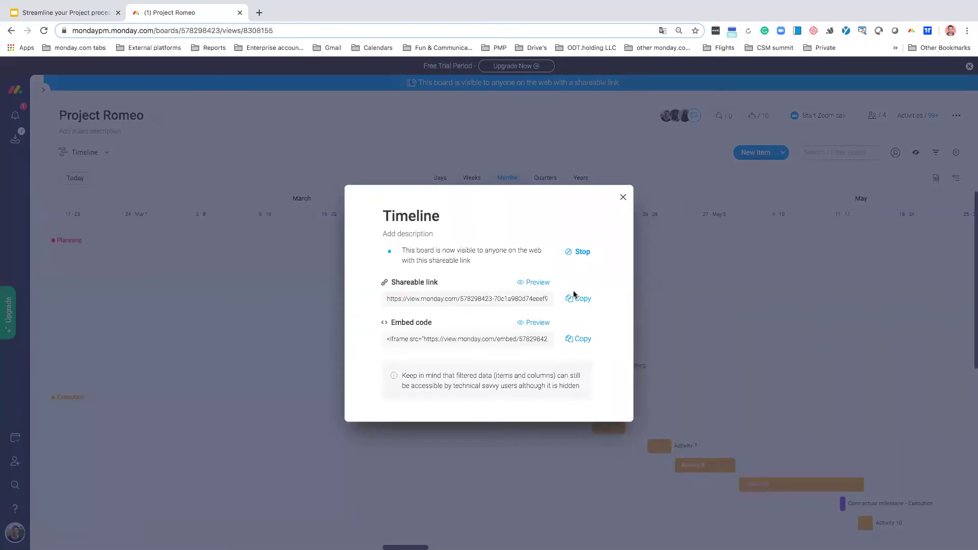
pyautogui.click(623, 198)
pyautogui.click(86, 154)
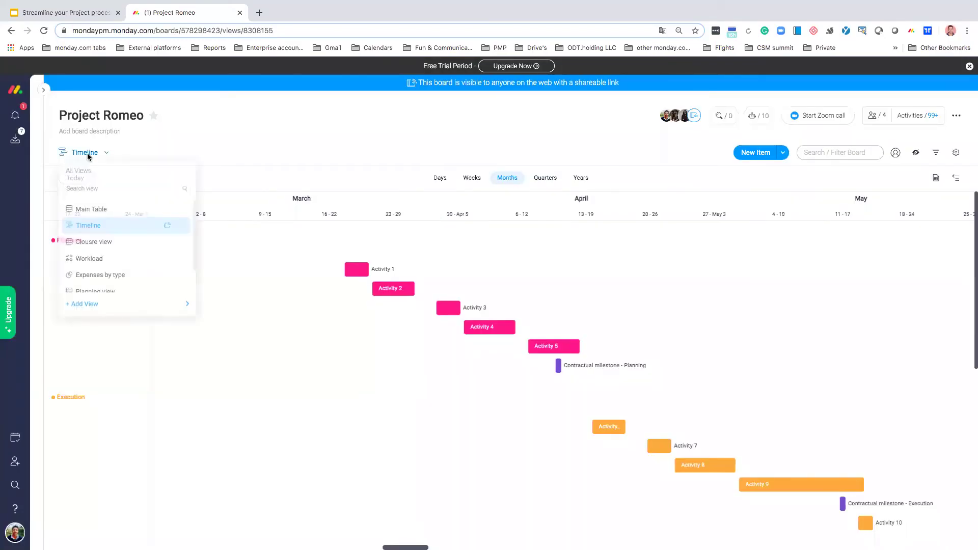
pyautogui.click(182, 231)
pyautogui.click(244, 264)
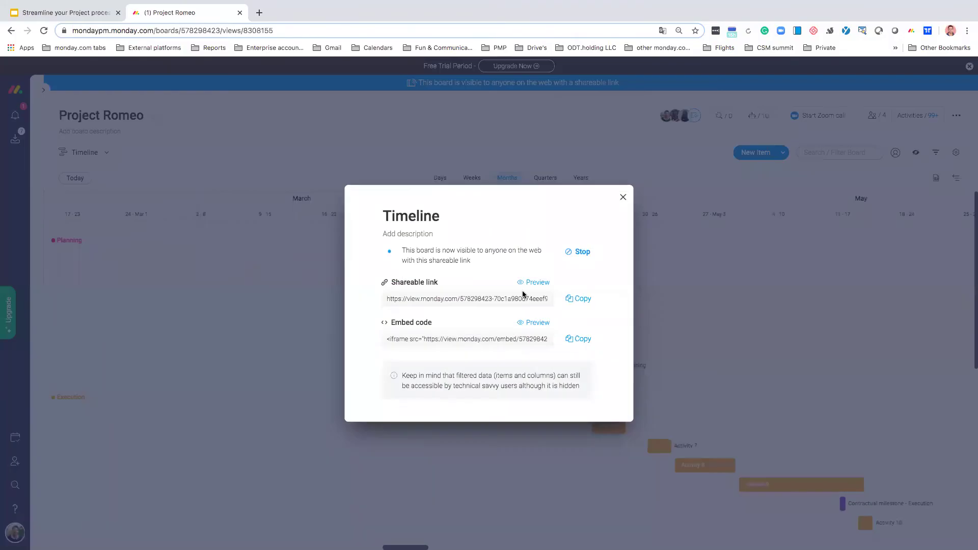
pyautogui.click(582, 299)
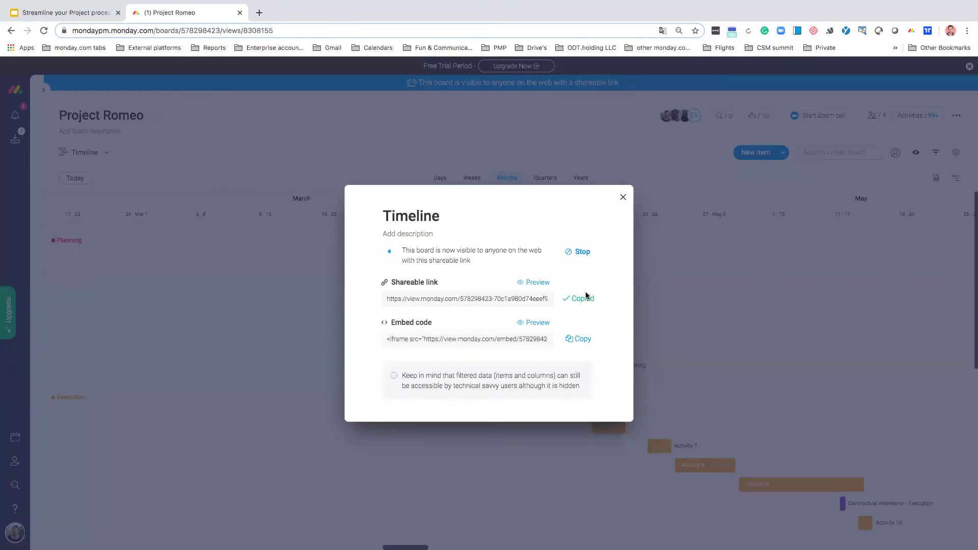
# Step: Open the copied Timeline link in a new browser tab and look through the public timeline's activities
pyautogui.click(258, 12)
pyautogui.hotkey('ctrl', 'v')
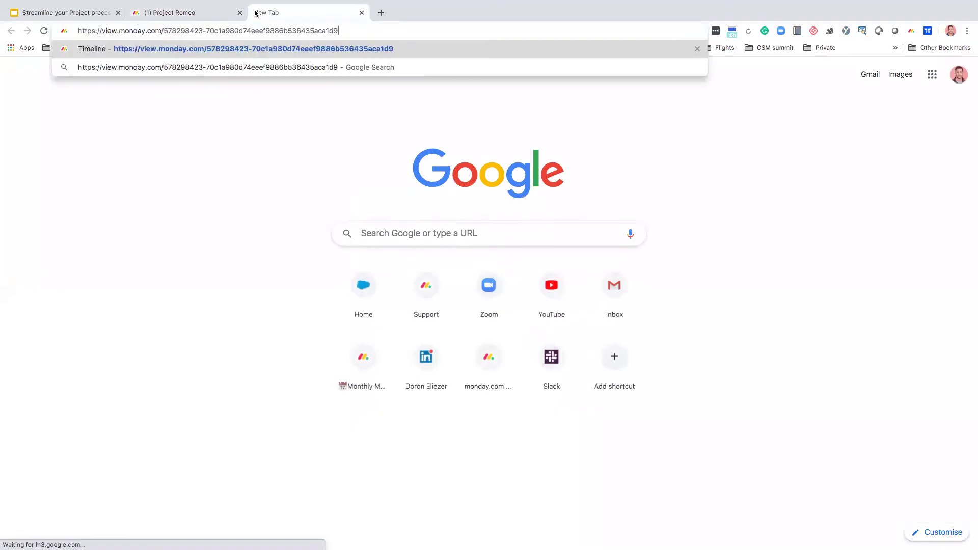
pyautogui.press('Return')
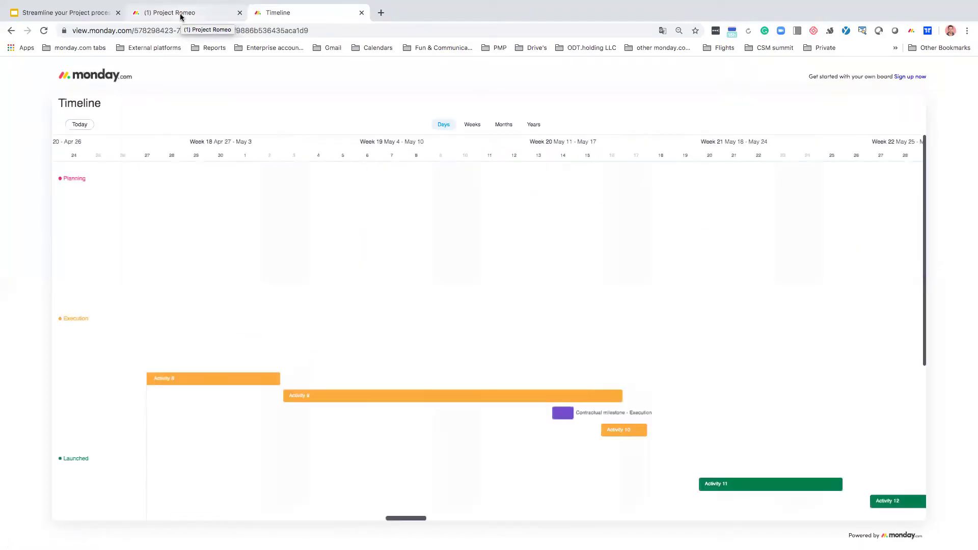
pyautogui.hscroll(-3, 414, 332)
pyautogui.hscroll(-15, 414, 332)
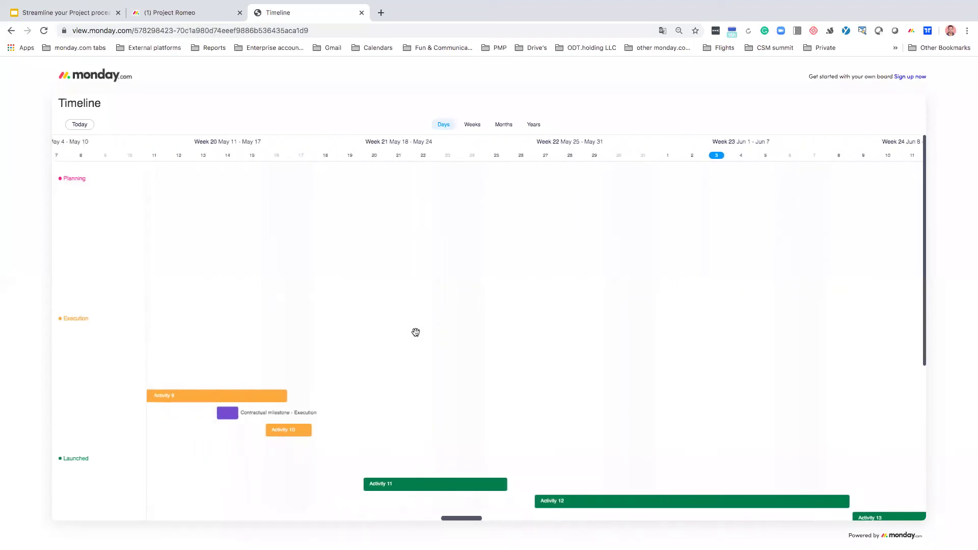
pyautogui.hscroll(-6, 416, 332)
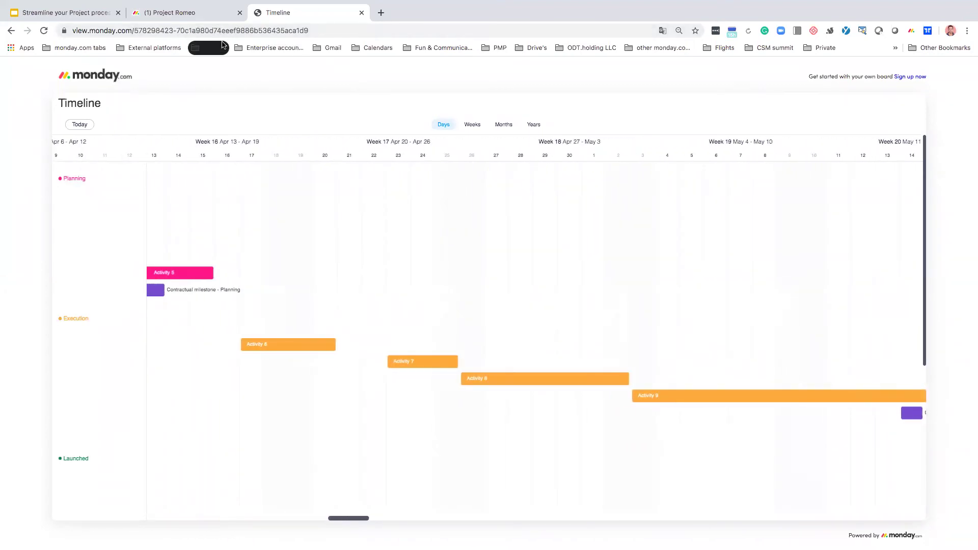
# Step: Return to the Project Romeo board, dismiss the sharing dialog and switch back to the Main Table view
pyautogui.click(209, 16)
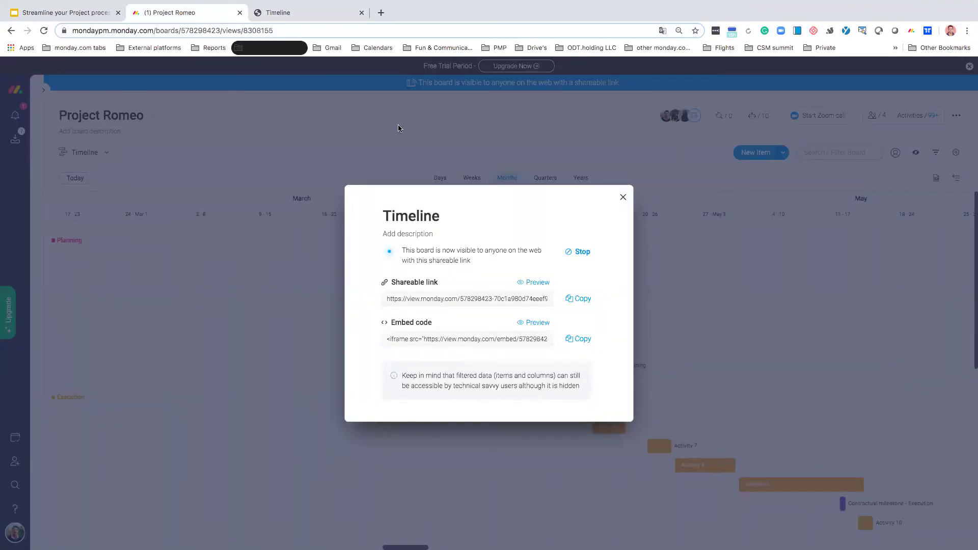
pyautogui.click(200, 162)
pyautogui.click(99, 153)
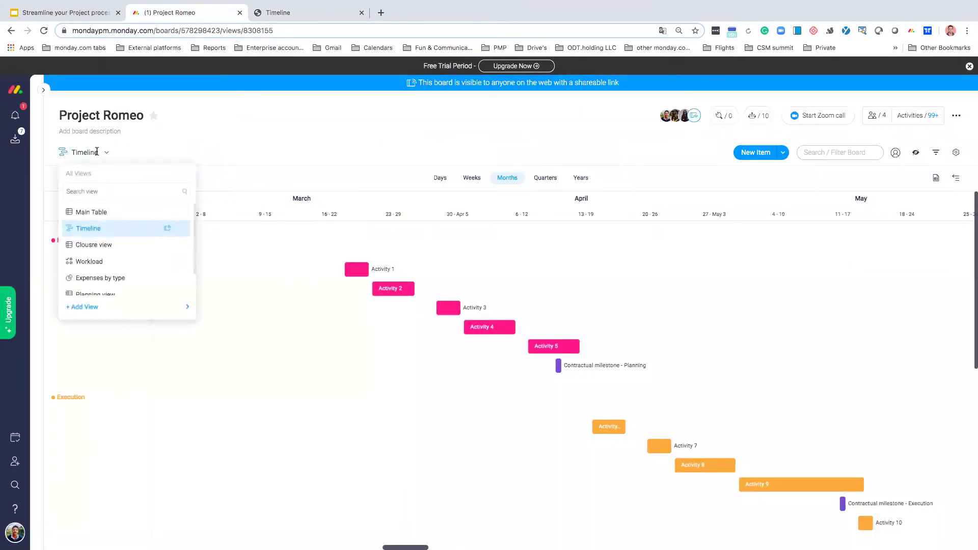
pyautogui.click(100, 214)
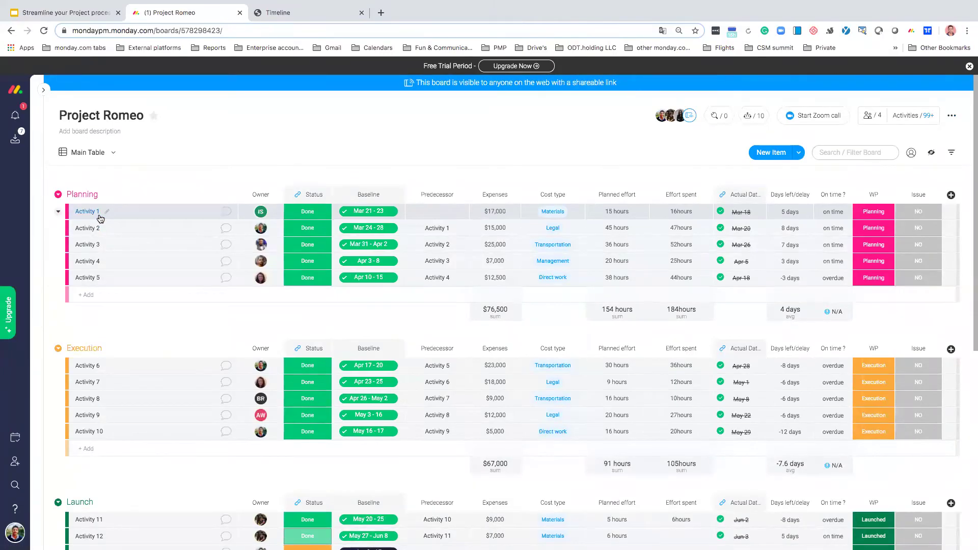
pyautogui.scroll(-2, 403, 351)
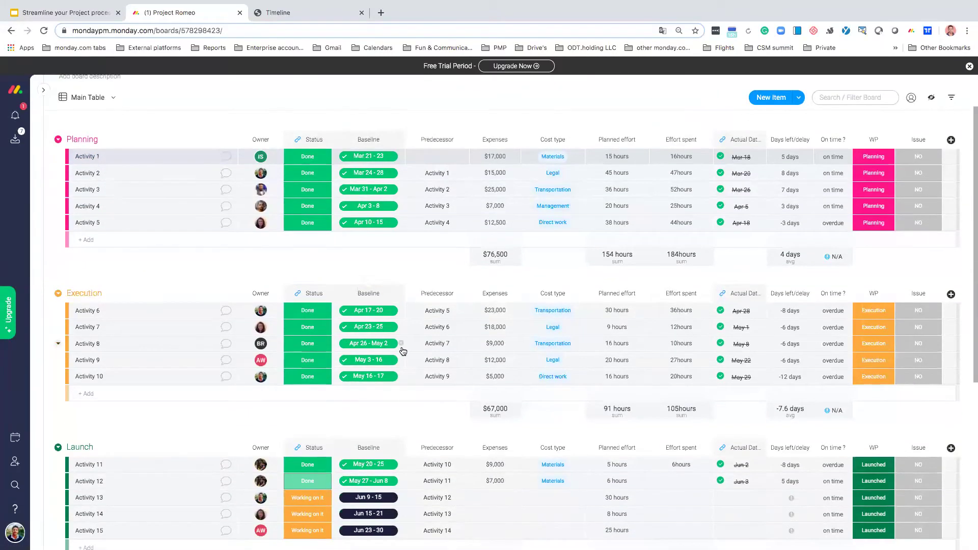
pyautogui.scroll(-2, 402, 350)
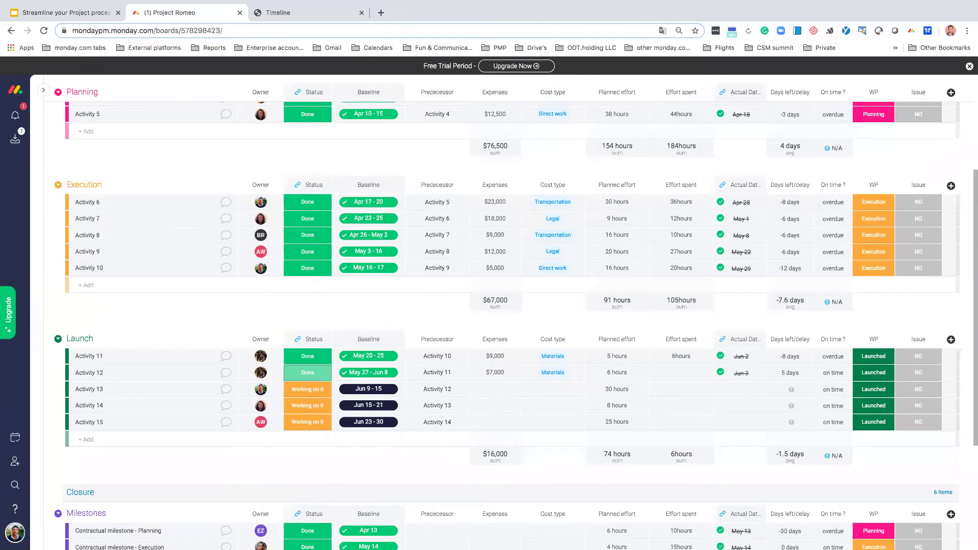
pyautogui.scroll(1, 474, 377)
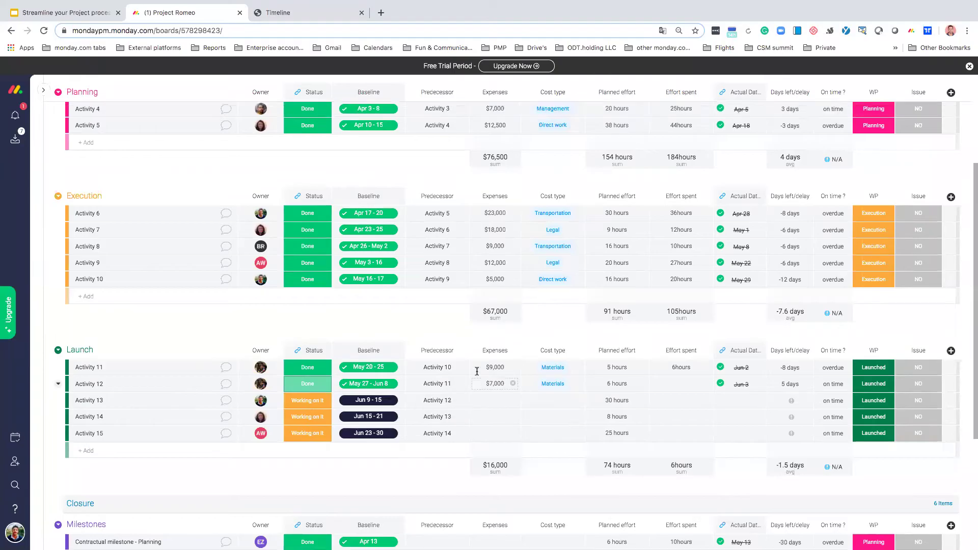
# Step: Compare planned effort with effort spent for the Execution activities, opening and leaving Activity 6's effort spent value unedited
pyautogui.scroll(1, 564, 207)
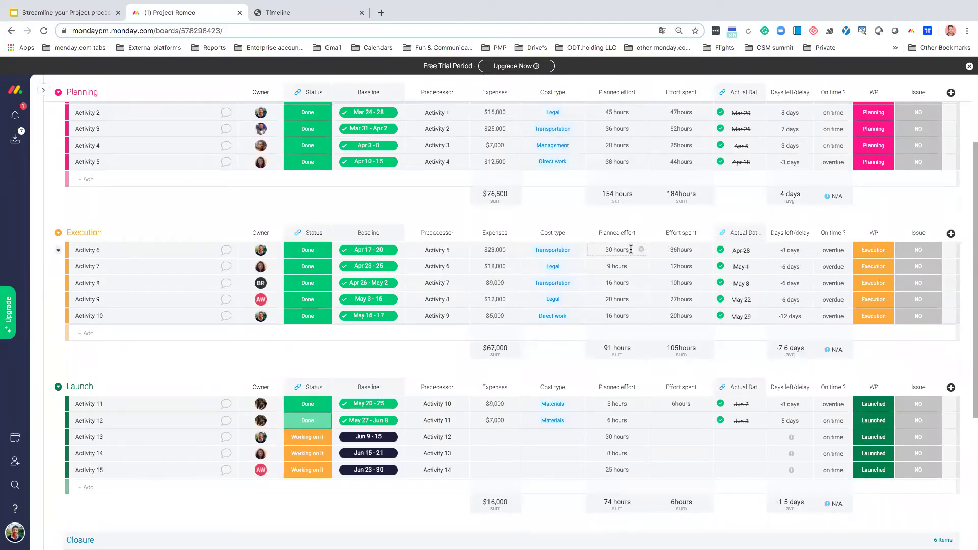
pyautogui.click(681, 249)
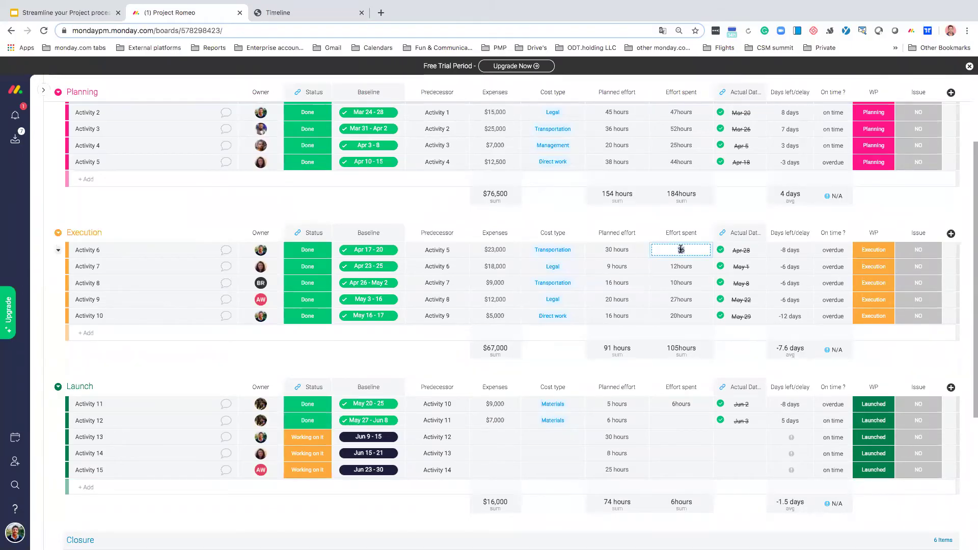
pyautogui.click(665, 217)
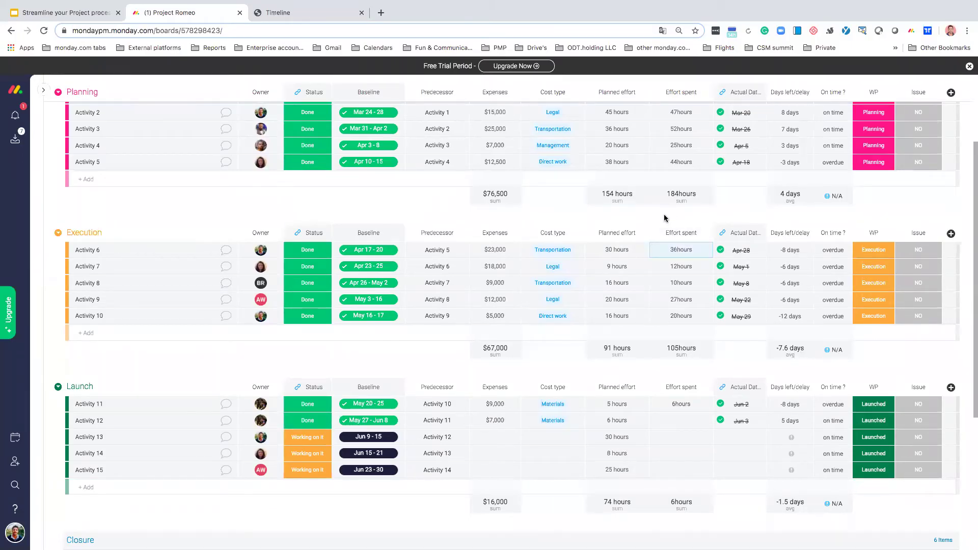
pyautogui.scroll(1, 657, 224)
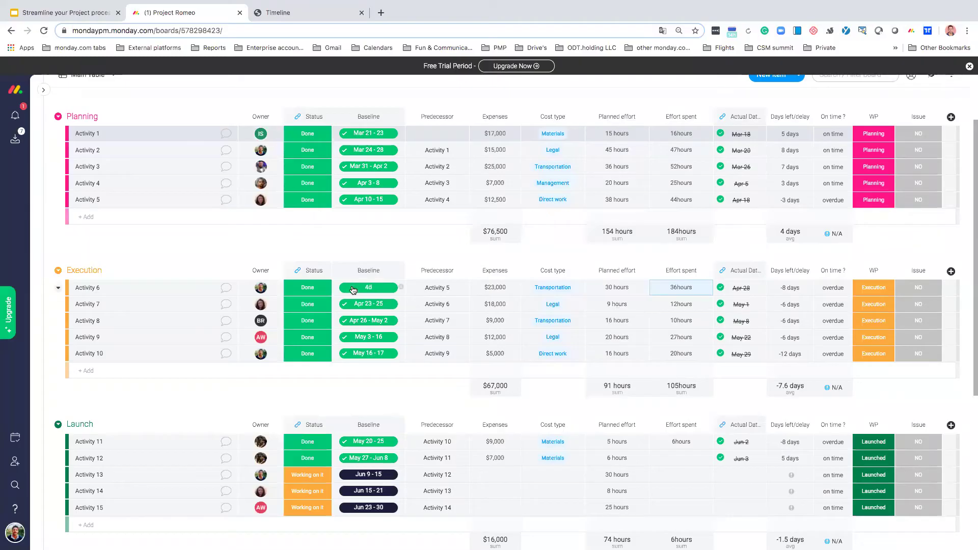
pyautogui.moveTo(259, 290)
pyautogui.scroll(2, 284, 386)
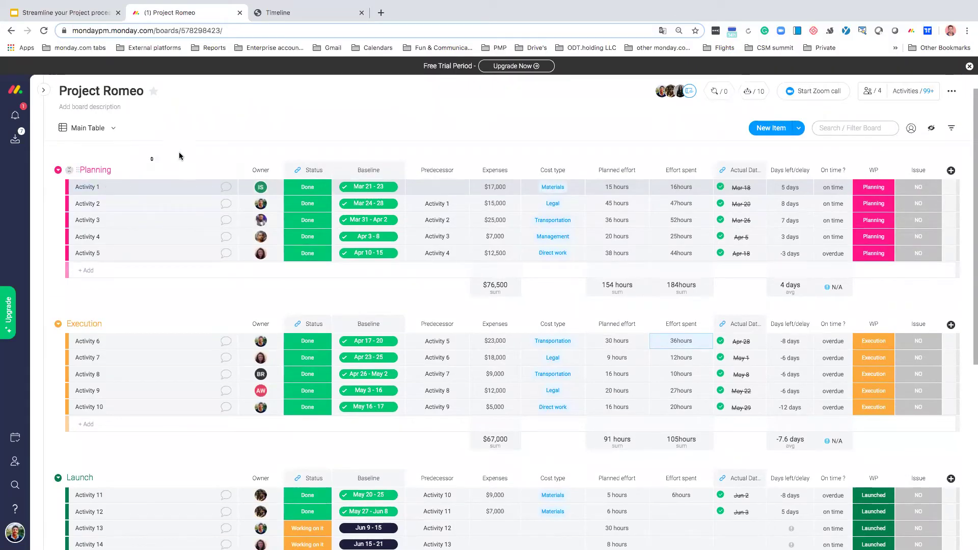
# Step: Switch Project Romeo to the Workload view and check the available time column and person column options
pyautogui.click(113, 131)
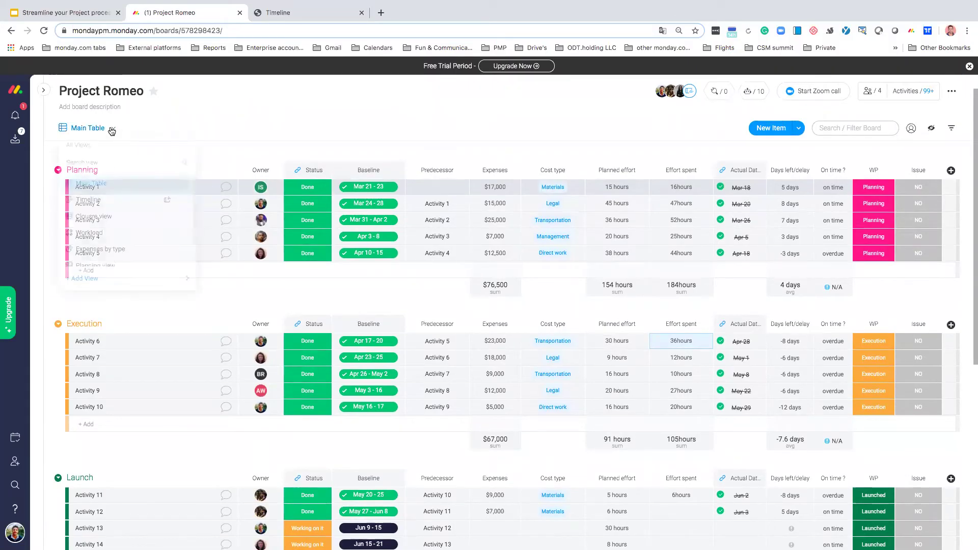
pyautogui.click(125, 236)
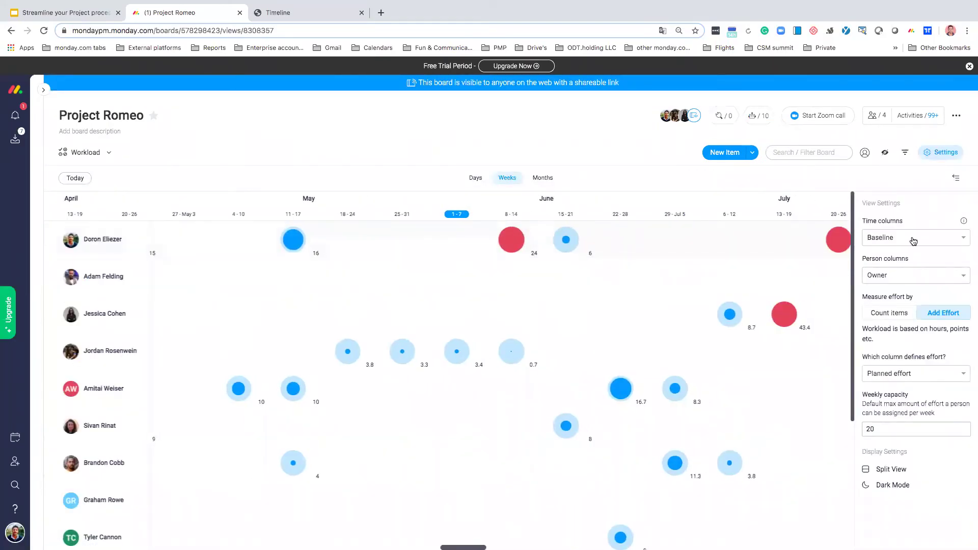
pyautogui.click(914, 241)
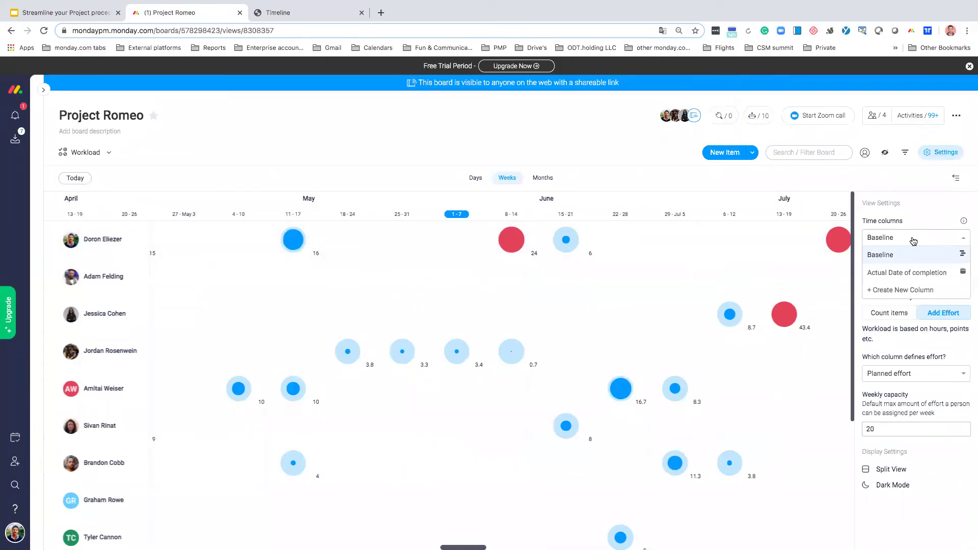
pyautogui.click(913, 241)
pyautogui.click(911, 278)
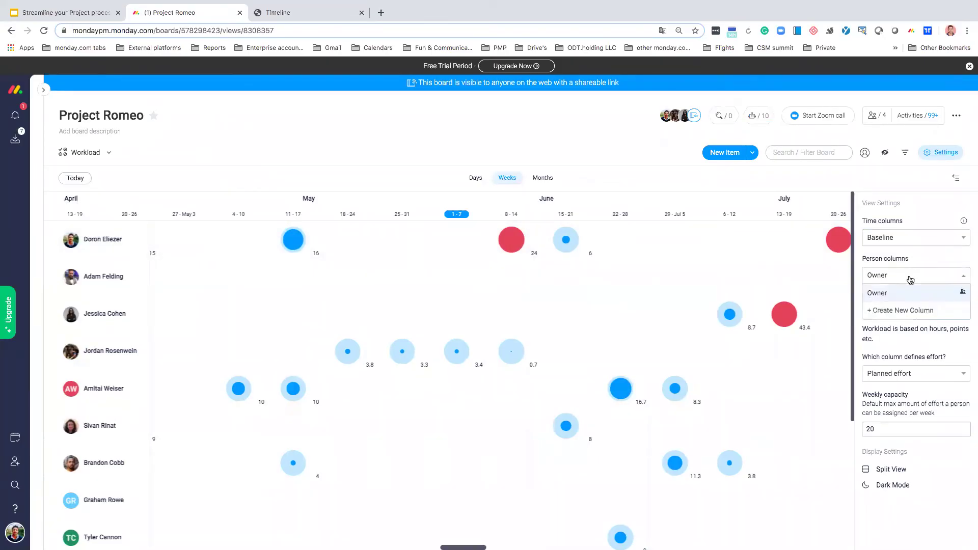
pyautogui.click(911, 280)
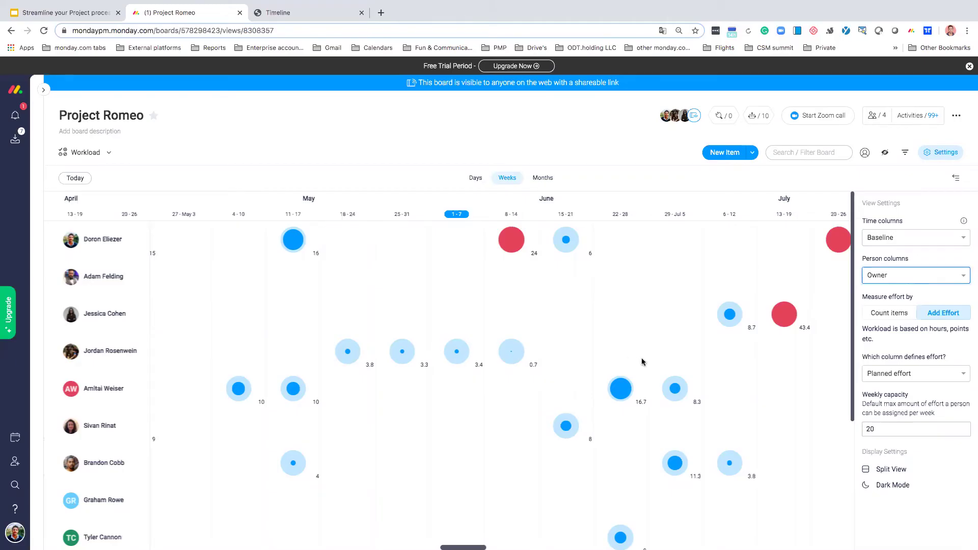
# Step: Check the effort column options, try measuring by Count items, return to Add Effort and inspect the weekly capacity setting
pyautogui.click(932, 377)
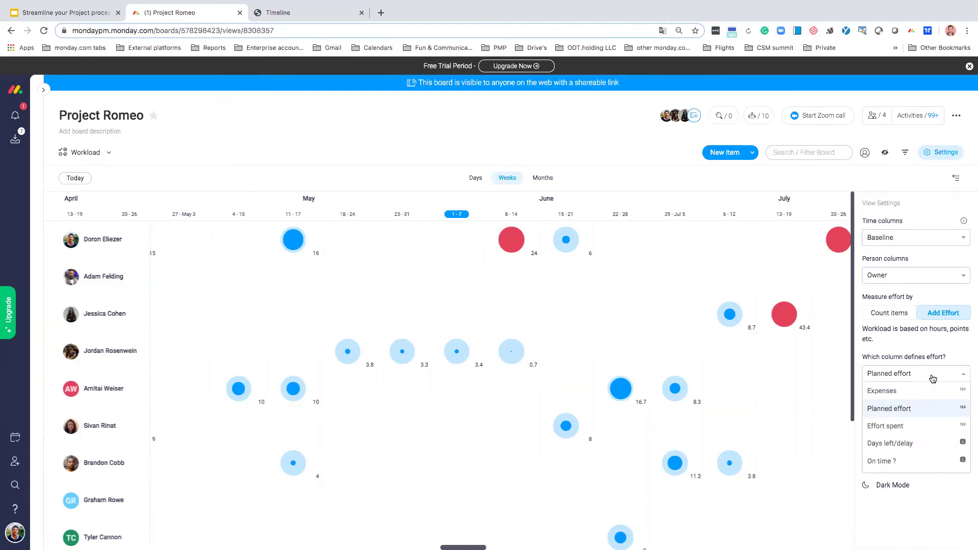
pyautogui.click(927, 377)
pyautogui.click(883, 315)
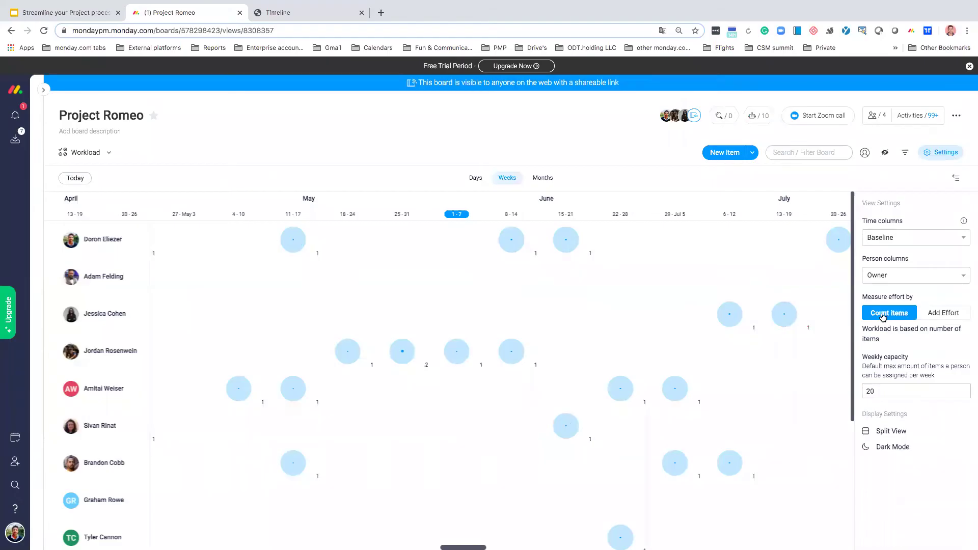
pyautogui.click(949, 316)
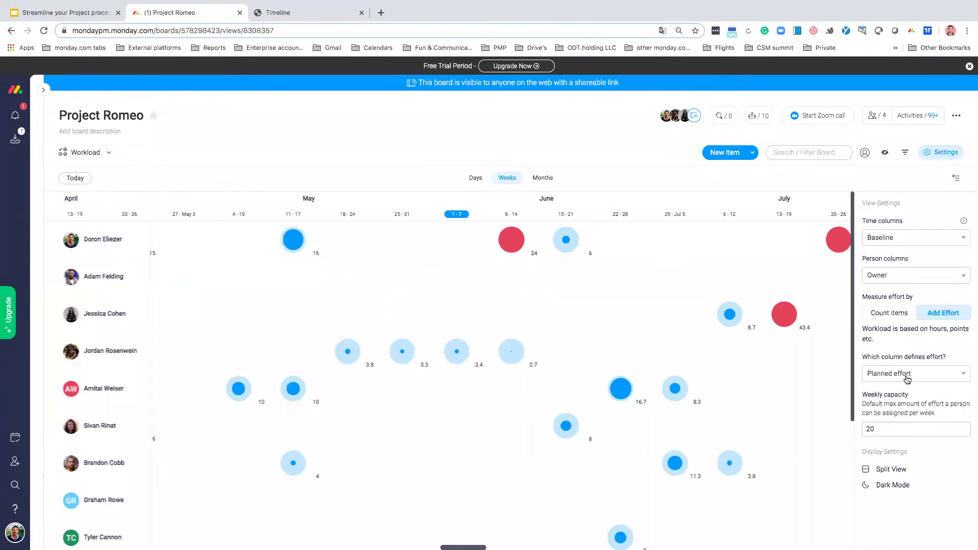
pyautogui.click(897, 430)
# Step: Examine the first owner's overloaded weeks in June and July, expanding and collapsing the row to see the activities behind them
pyautogui.moveTo(506, 249)
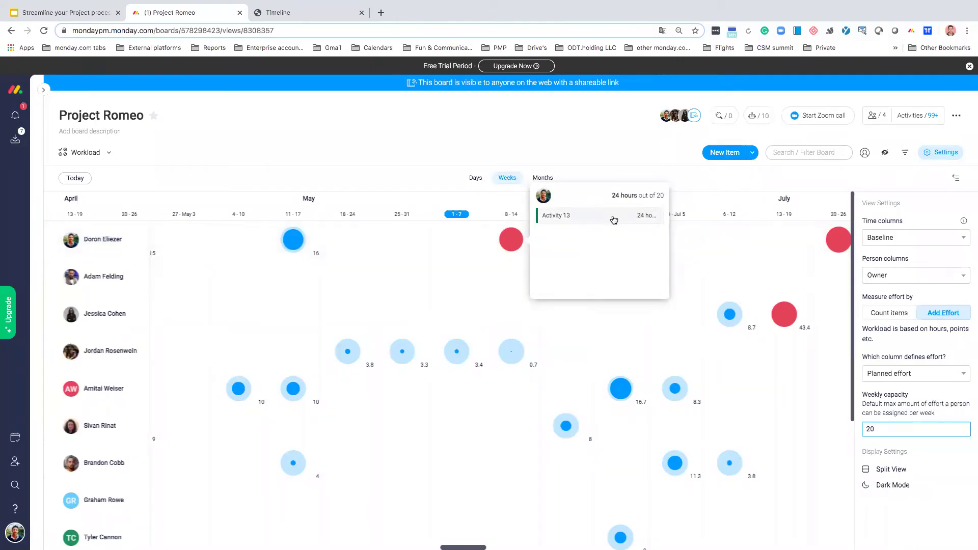
pyautogui.click(514, 238)
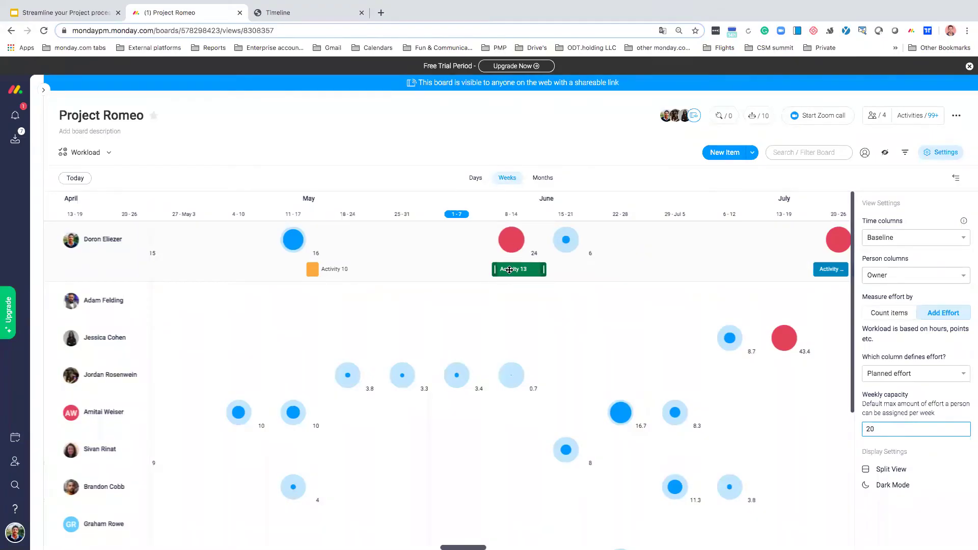
pyautogui.click(573, 334)
pyautogui.hscroll(5, 573, 335)
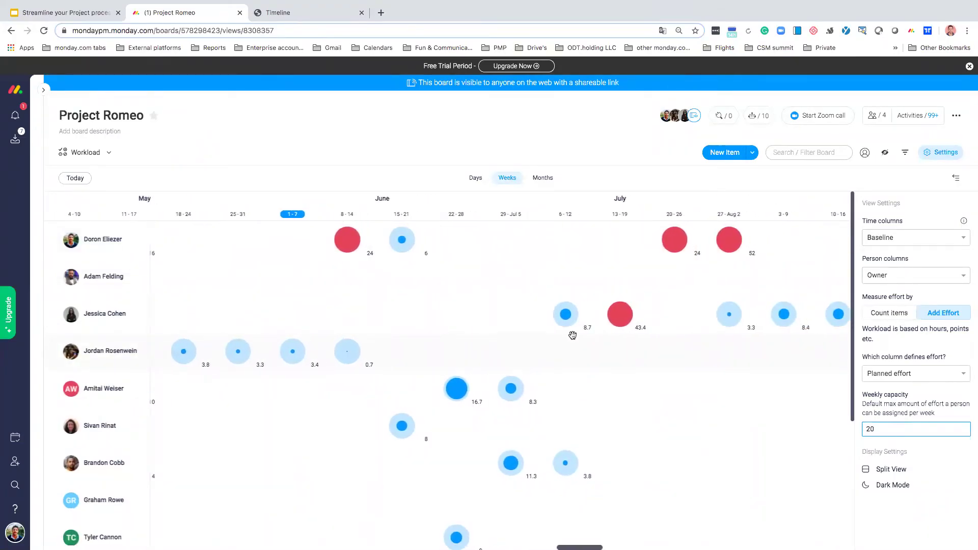
pyautogui.hscroll(5, 573, 335)
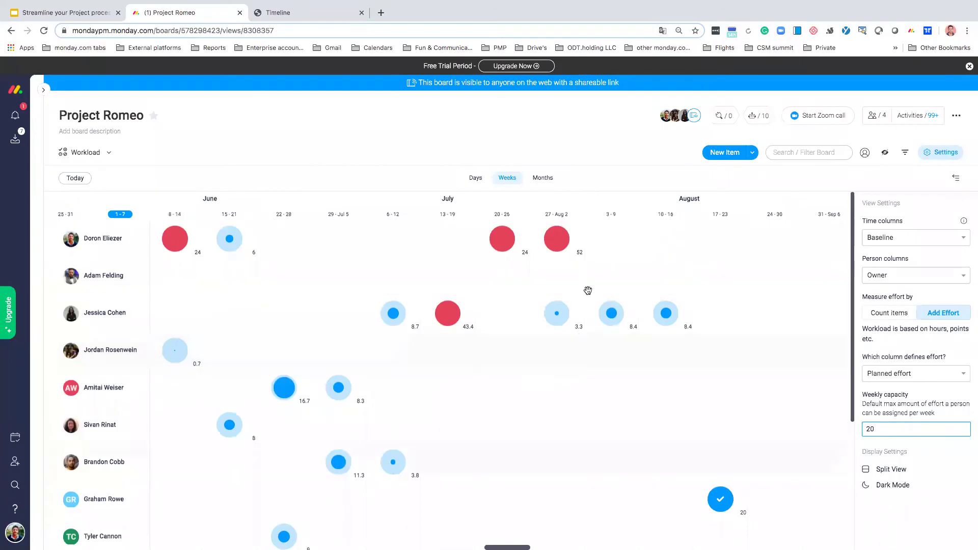
pyautogui.click(502, 241)
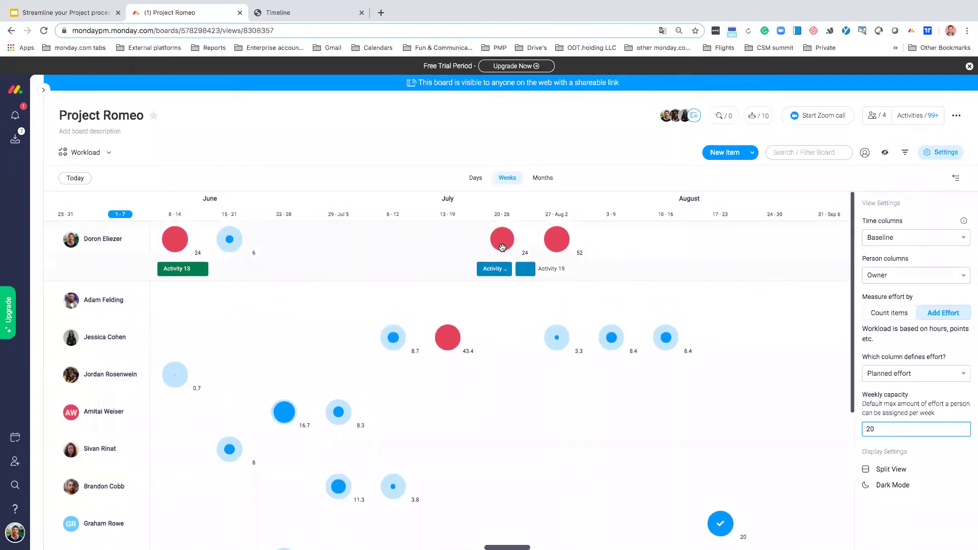
pyautogui.click(502, 248)
pyautogui.hscroll(-5, 503, 247)
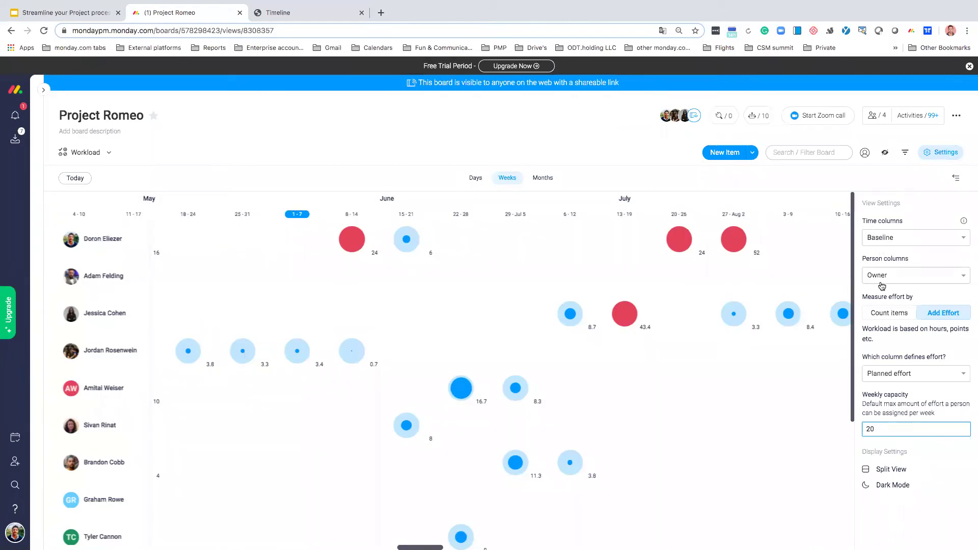
# Step: Revisit the Count items and Add Effort measuring options, then switch back to the Main Table view
pyautogui.click(889, 319)
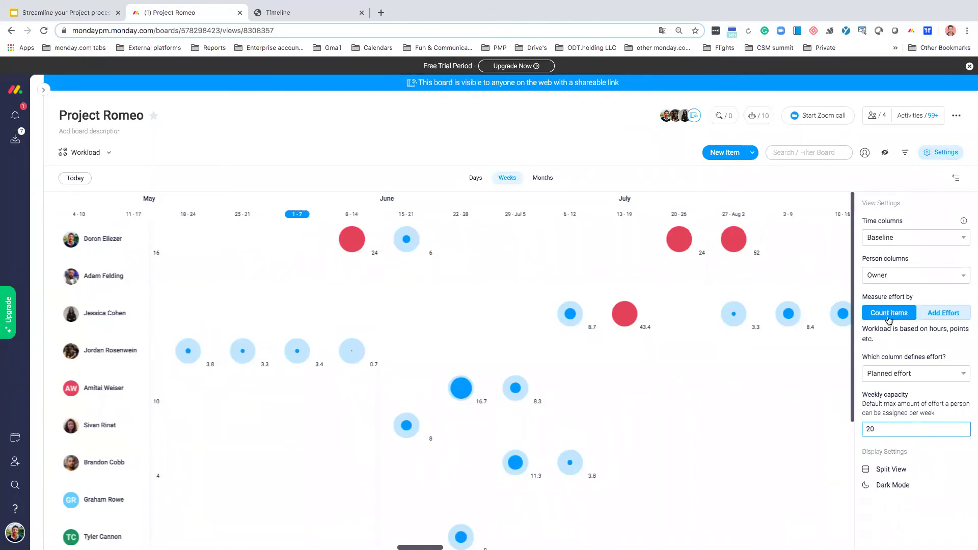
pyautogui.click(939, 316)
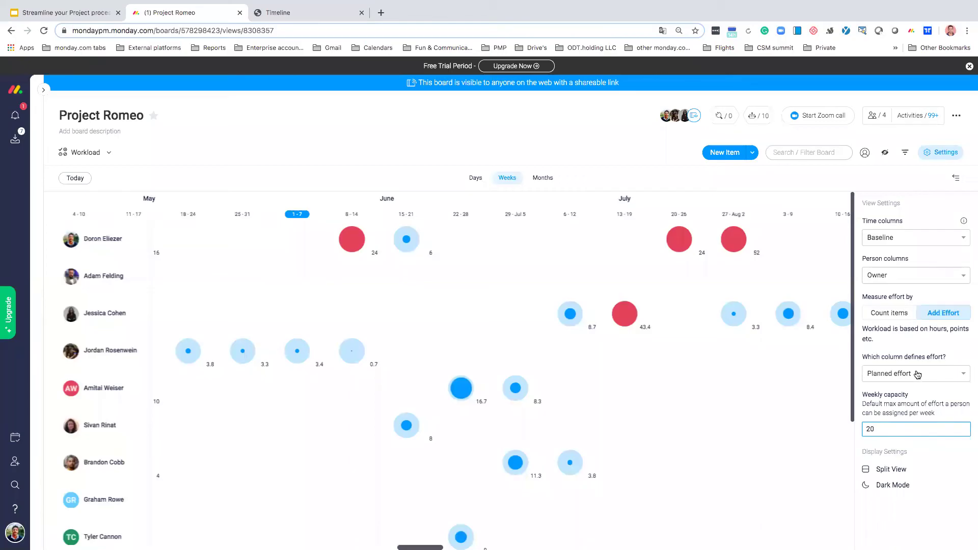
pyautogui.click(92, 153)
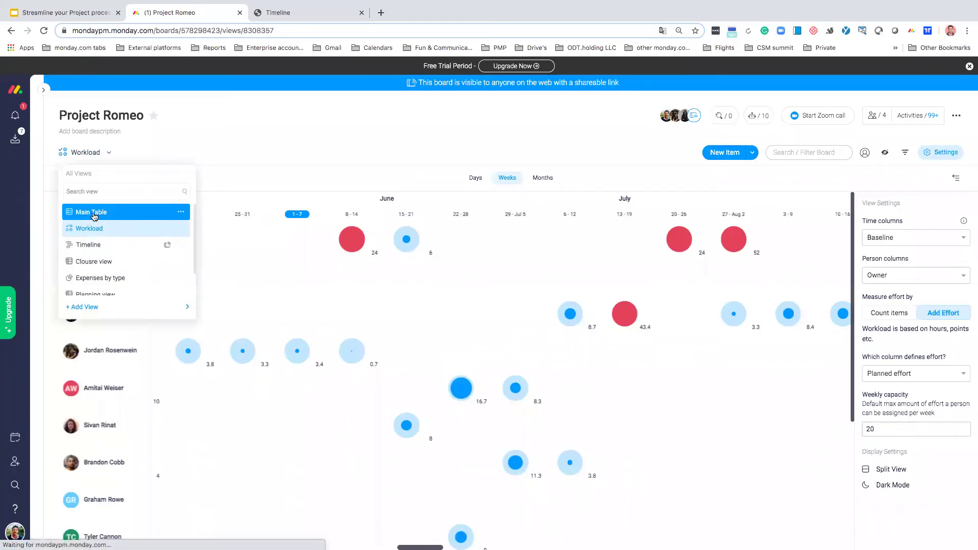
pyautogui.click(94, 212)
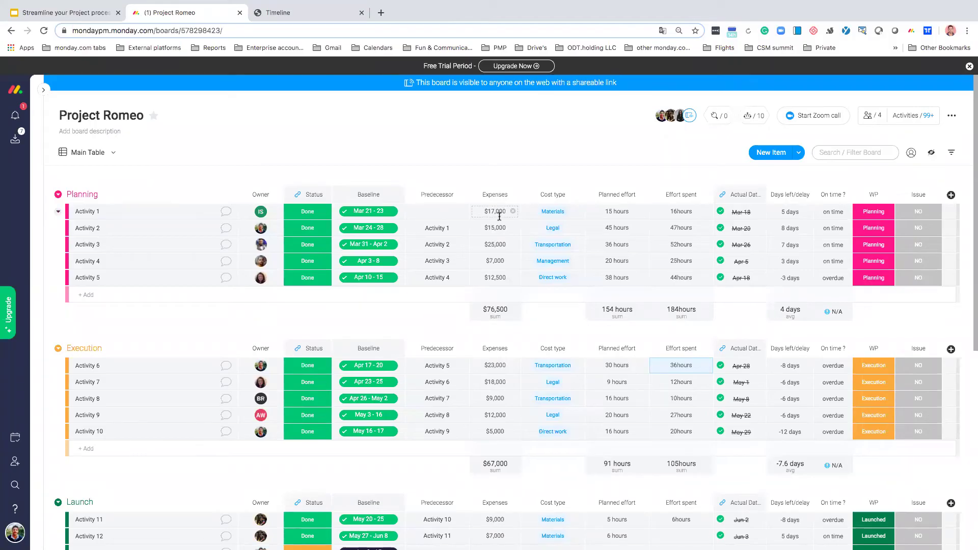
# Step: Look through the Cost type labels available for Activity 2 and close the list without changing its label
pyautogui.click(537, 230)
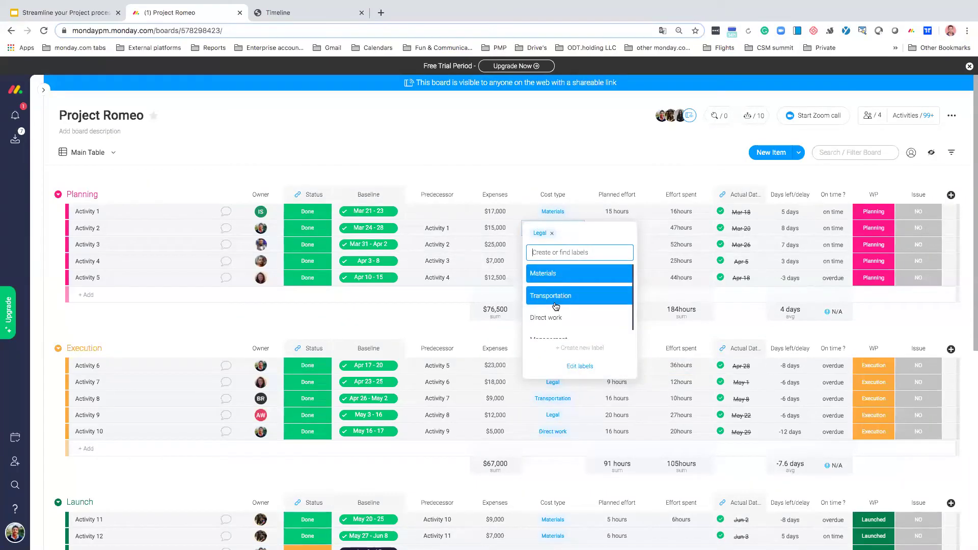
pyautogui.scroll(-1, 555, 306)
pyautogui.scroll(1, 555, 306)
pyautogui.click(422, 327)
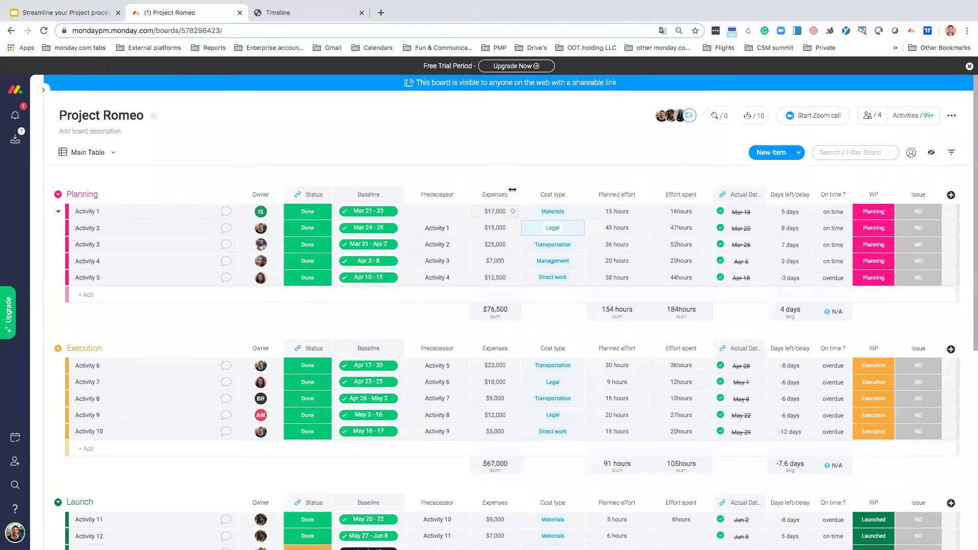
# Step: Switch the board to the Expenses by type view to examine the cost breakdown pie chart
pyautogui.click(109, 153)
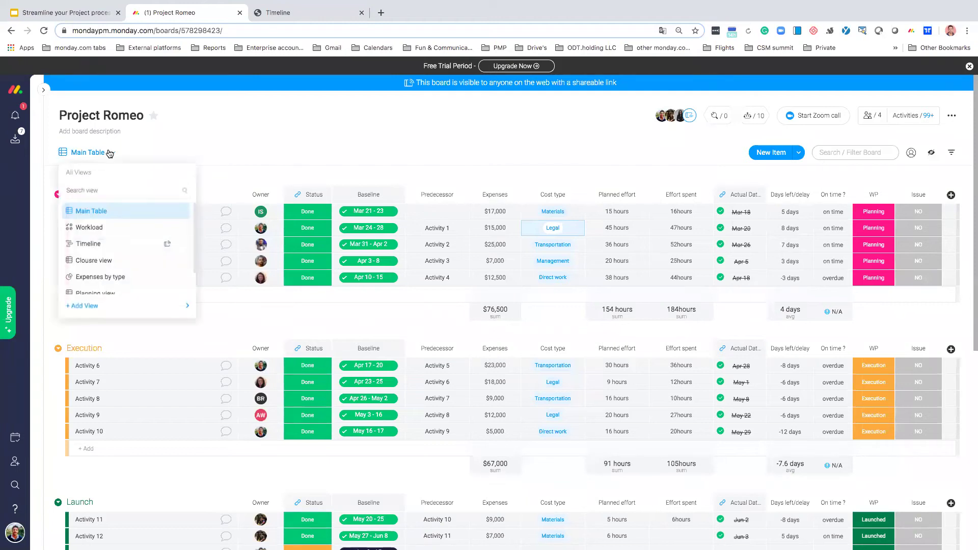
pyautogui.scroll(-1, 130, 254)
pyautogui.click(129, 251)
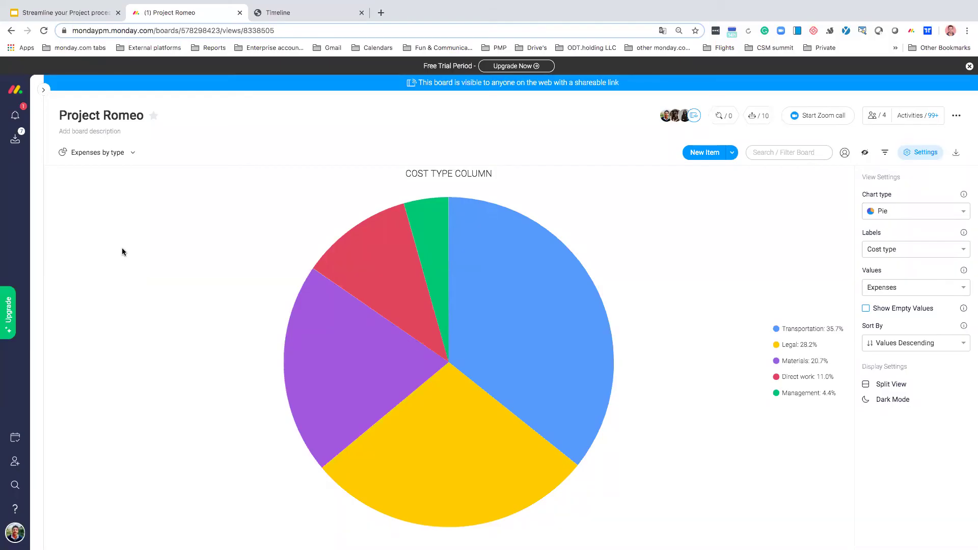
# Step: Add a new Chart view to the Project Romeo board
pyautogui.click(122, 158)
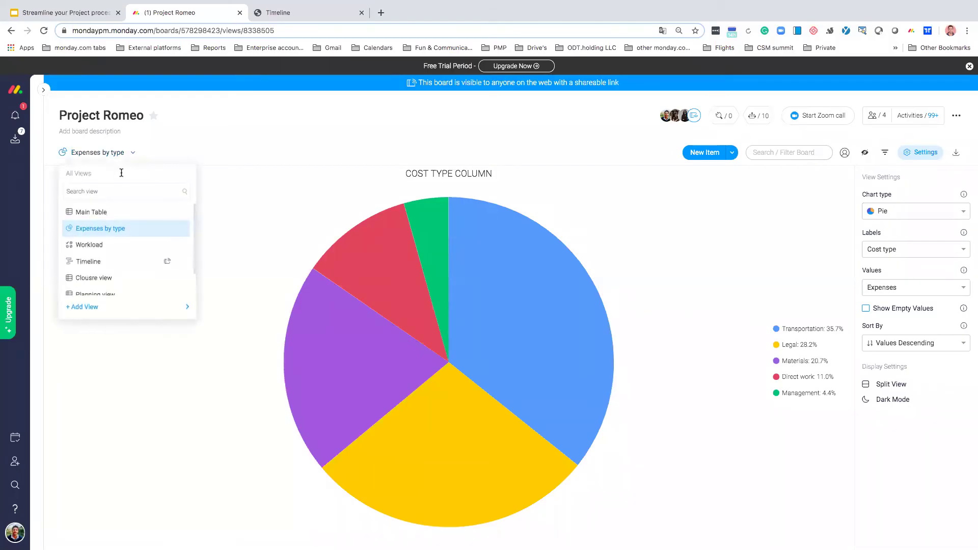
pyautogui.moveTo(124, 309)
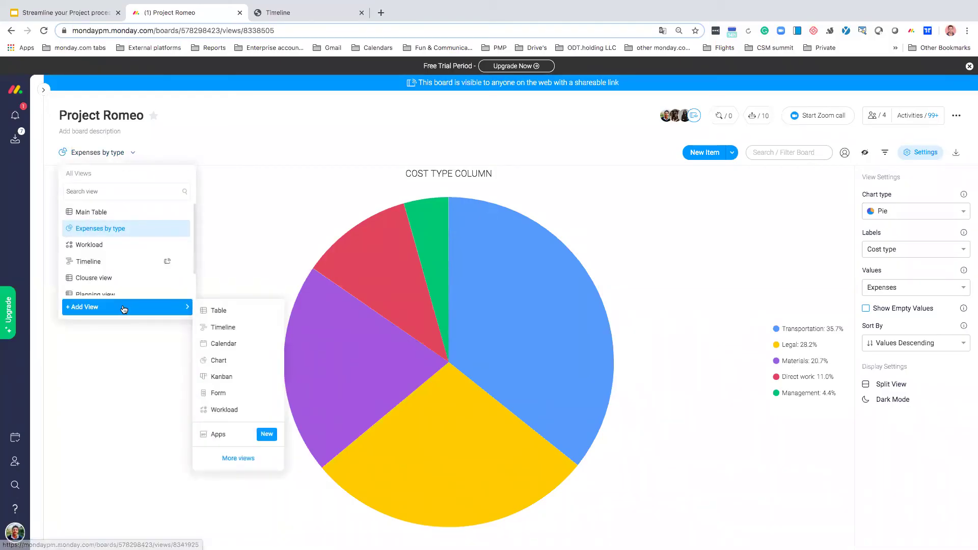
pyautogui.click(214, 361)
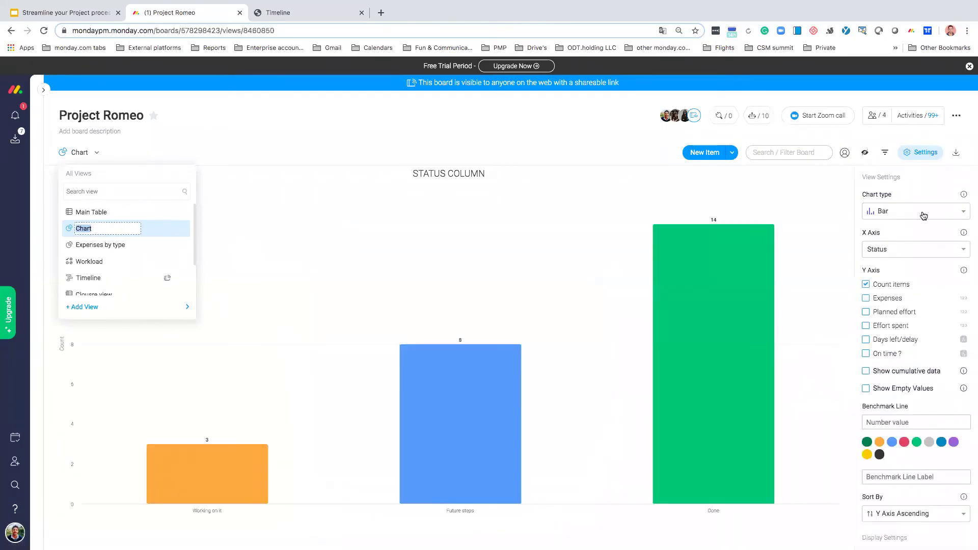
# Step: Set the bar chart's X axis to WP and have its Y axis show Expenses instead of Count items
pyautogui.click(909, 250)
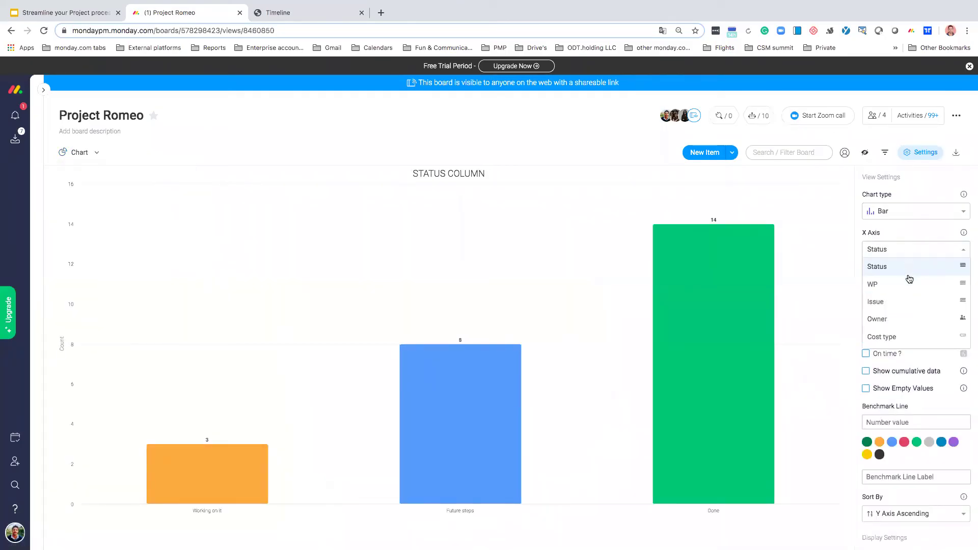
pyautogui.scroll(-5, 909, 285)
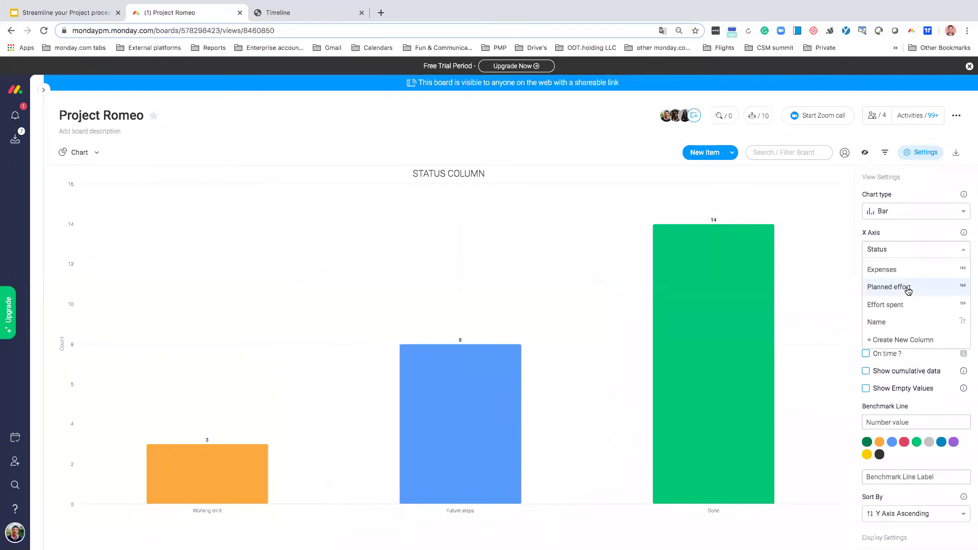
pyautogui.scroll(5, 910, 288)
pyautogui.click(912, 285)
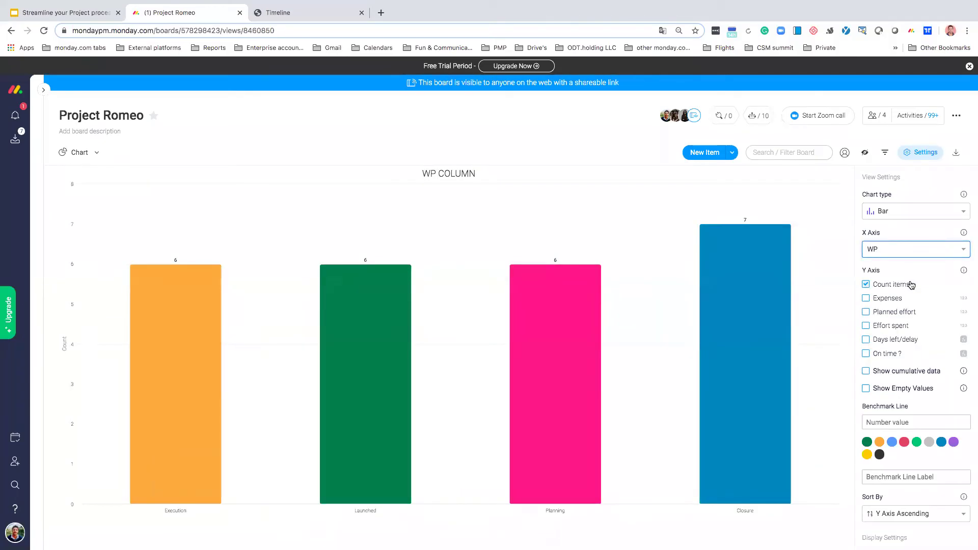
pyautogui.click(866, 298)
pyautogui.click(866, 285)
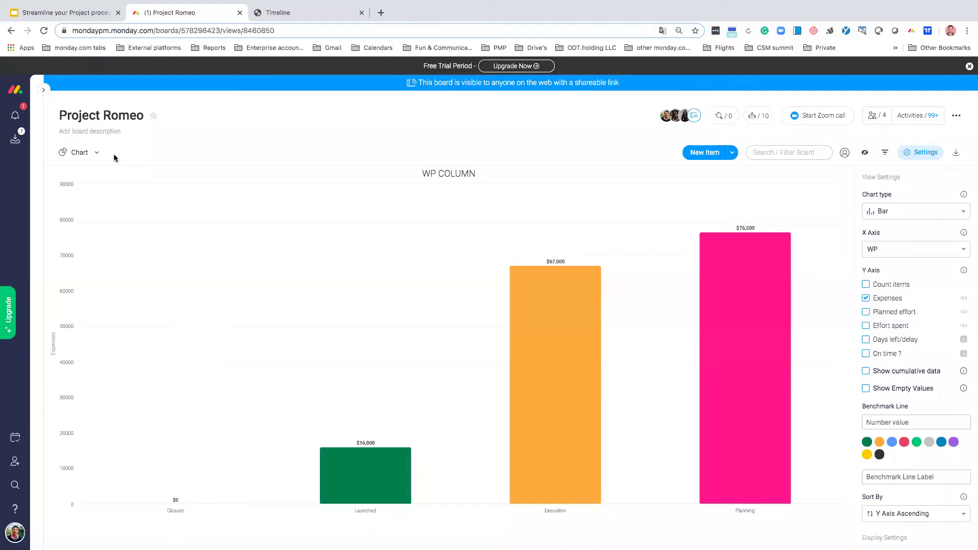
# Step: Switch the Project Romeo board to the Expenses tracker view and examine the cumulative expenses line against the benchmark
pyautogui.click(97, 153)
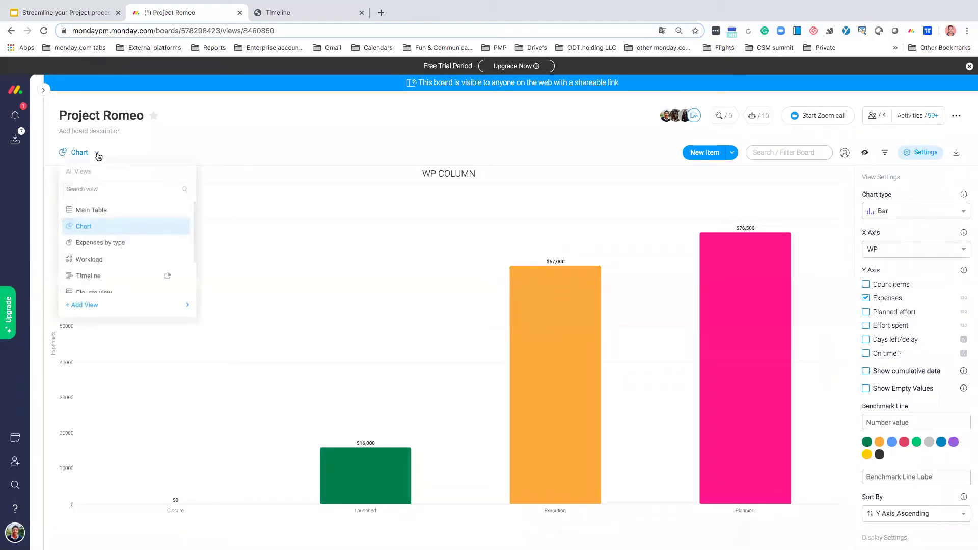
pyautogui.scroll(-2, 119, 257)
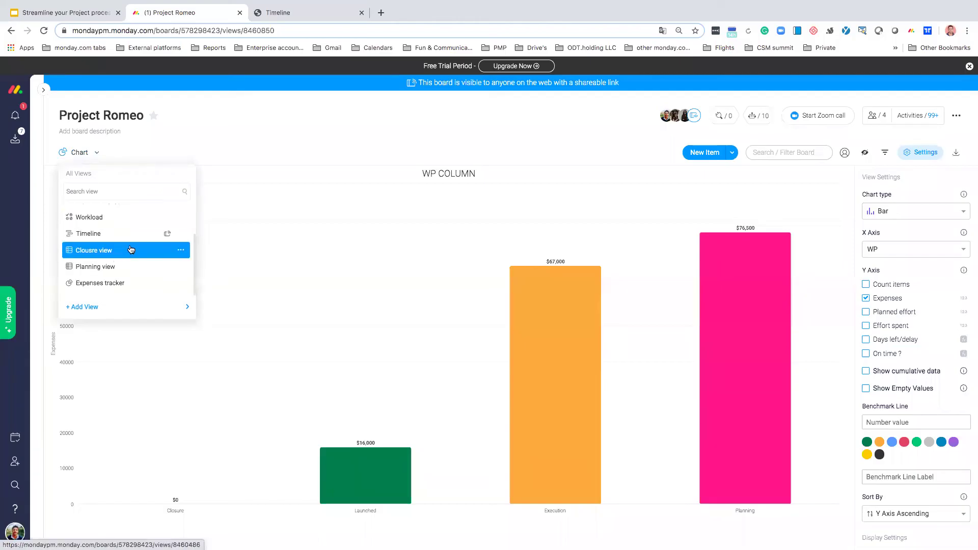
pyautogui.click(124, 284)
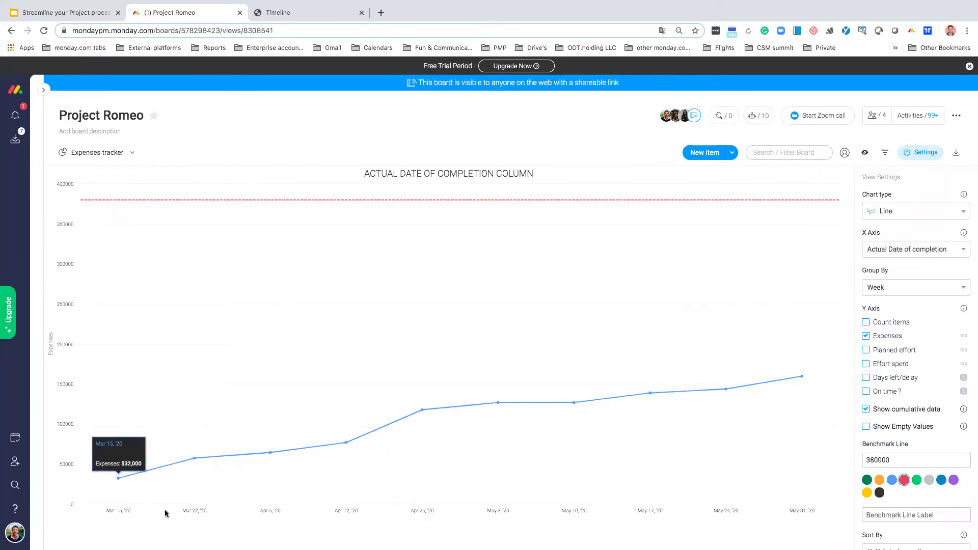
pyautogui.moveTo(811, 506)
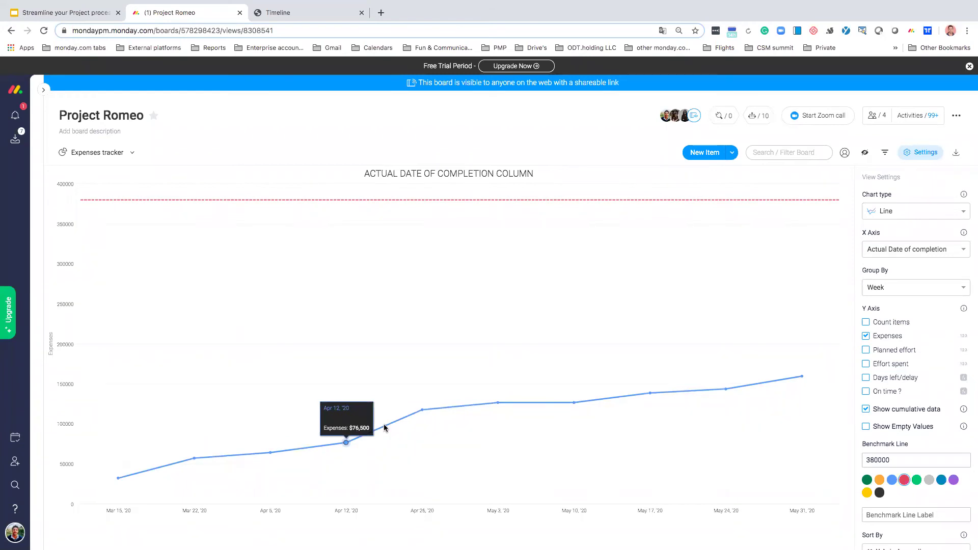
pyautogui.scroll(-1, 884, 423)
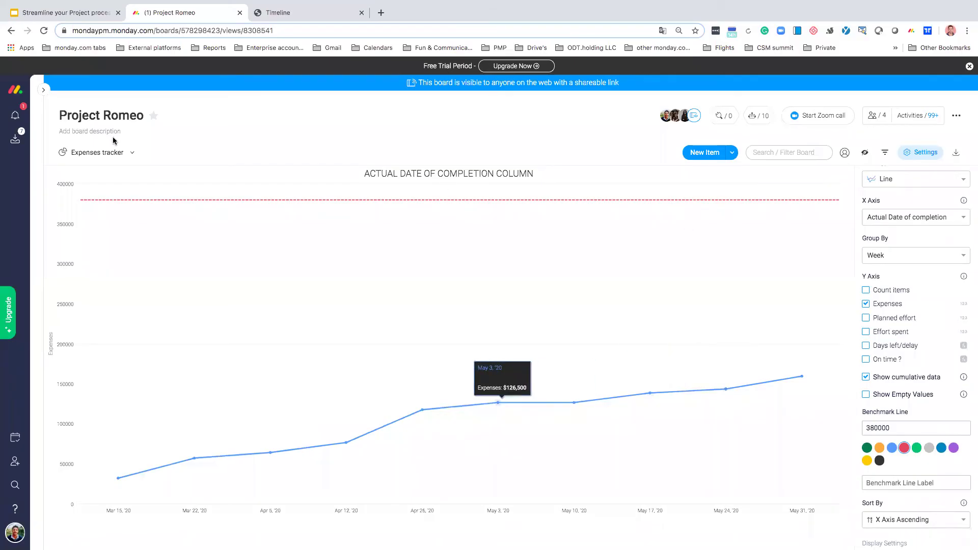
# Step: Return to the Main Table, add a subitem with its default name under Activity 1, and collapse the subitem list
pyautogui.click(108, 153)
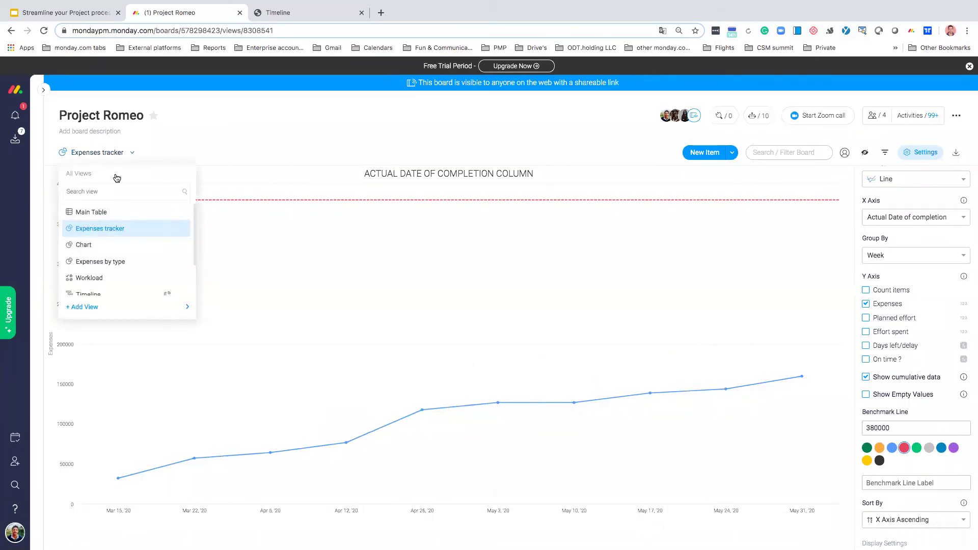
pyautogui.click(124, 212)
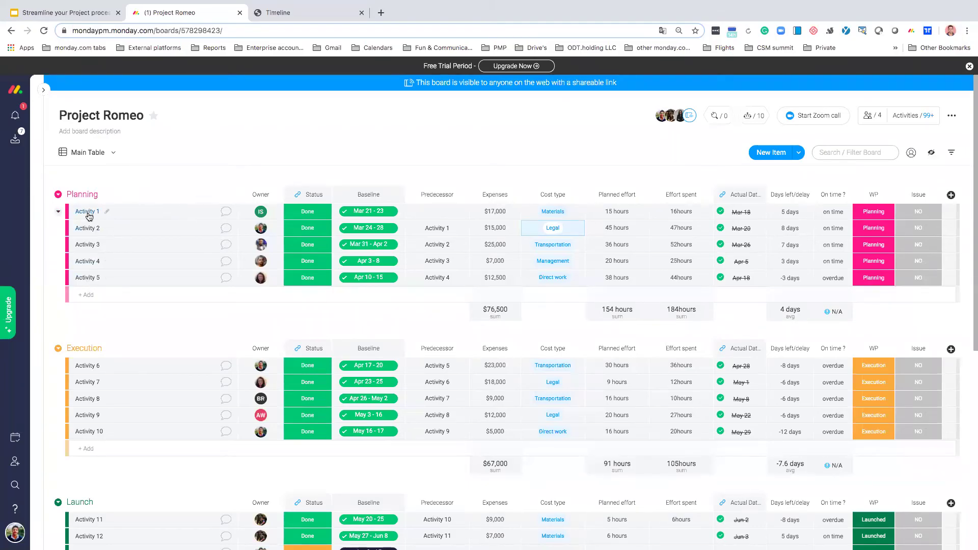
pyautogui.click(58, 213)
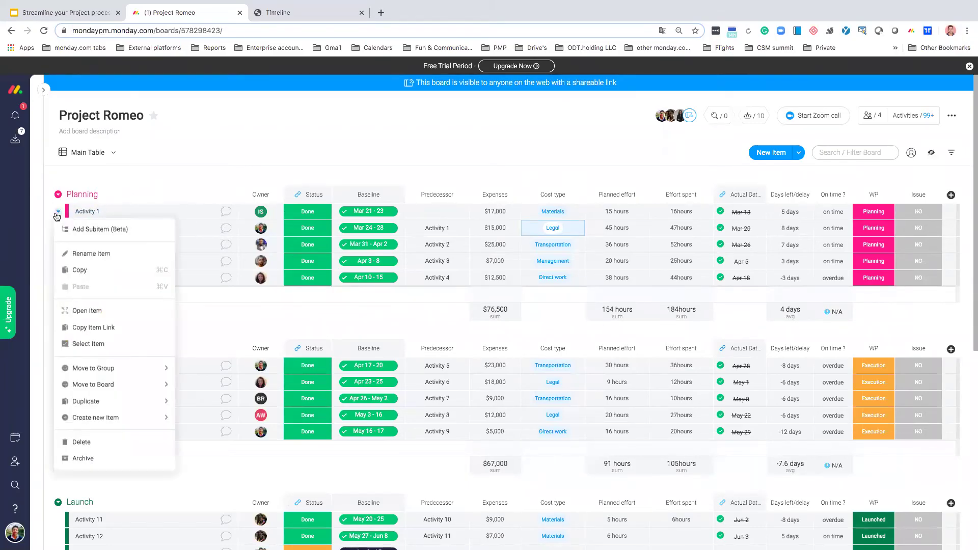
pyautogui.click(68, 228)
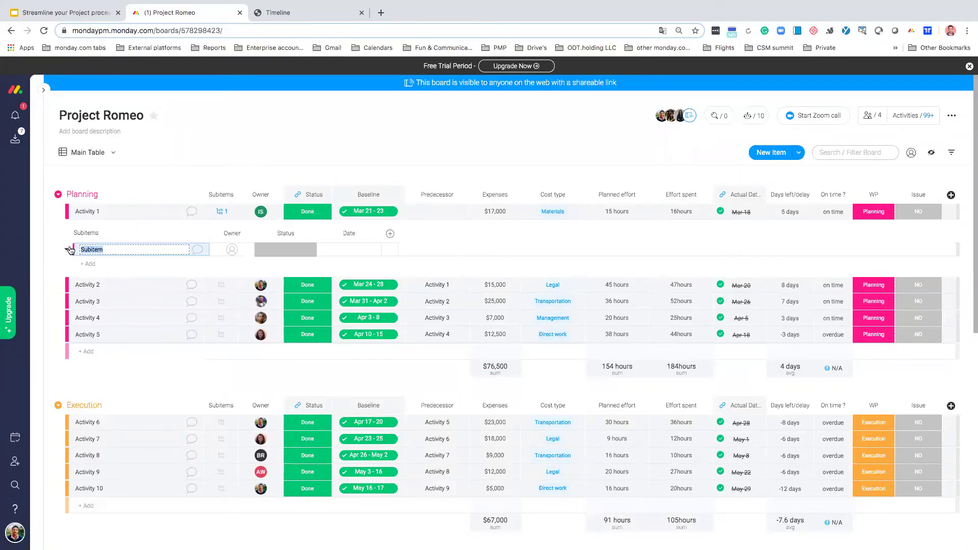
pyautogui.click(221, 213)
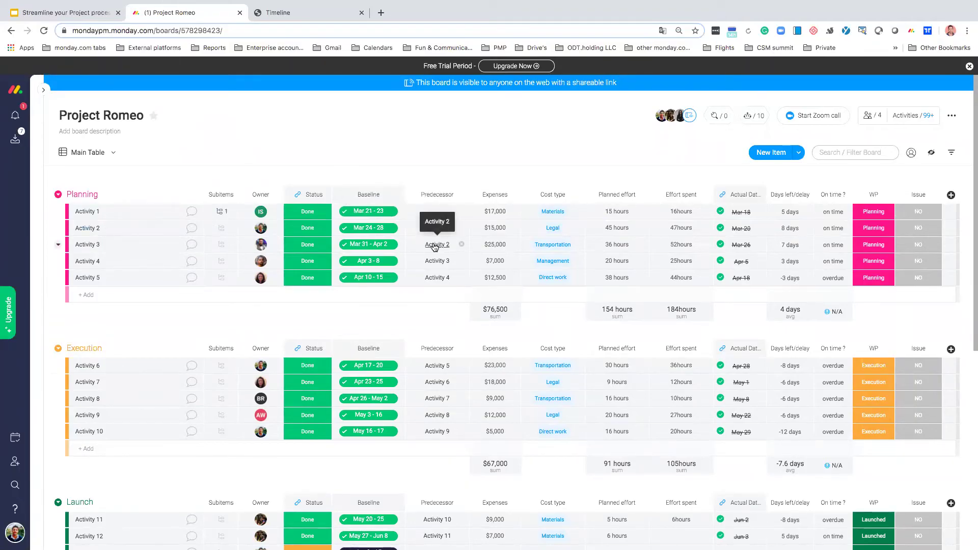
# Step: View the Project Romeo schedule in the Timeline view and return to the Main Table
pyautogui.click(96, 155)
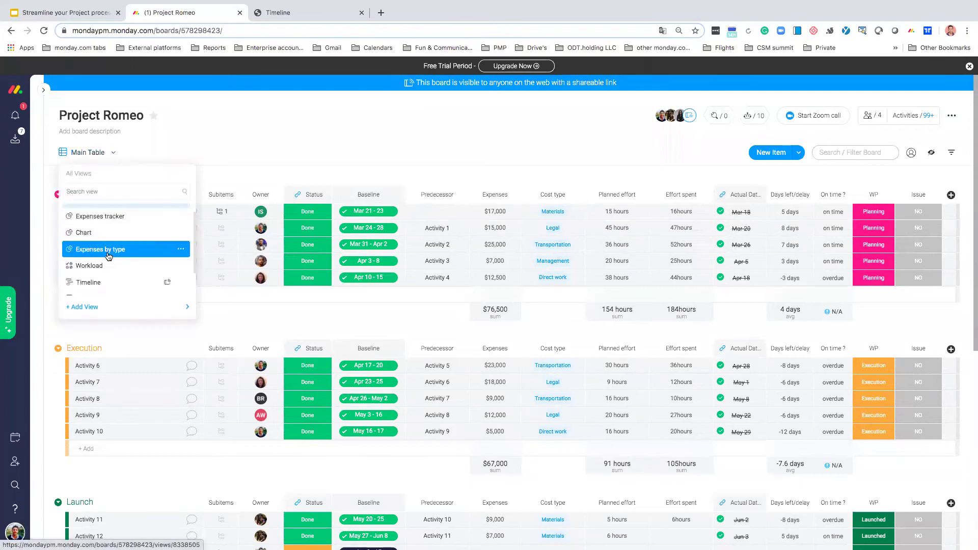
pyautogui.scroll(-1, 108, 257)
pyautogui.click(102, 265)
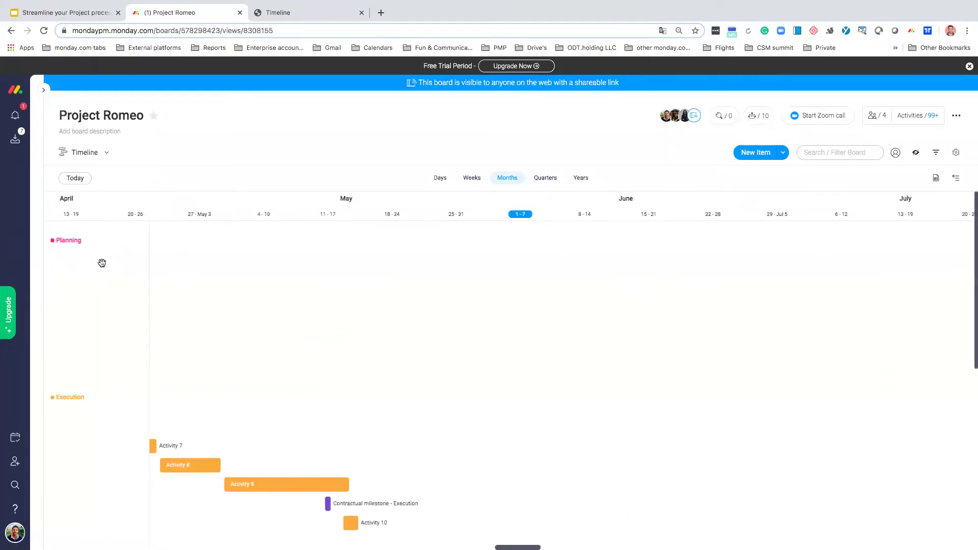
pyautogui.click(109, 158)
pyautogui.click(162, 213)
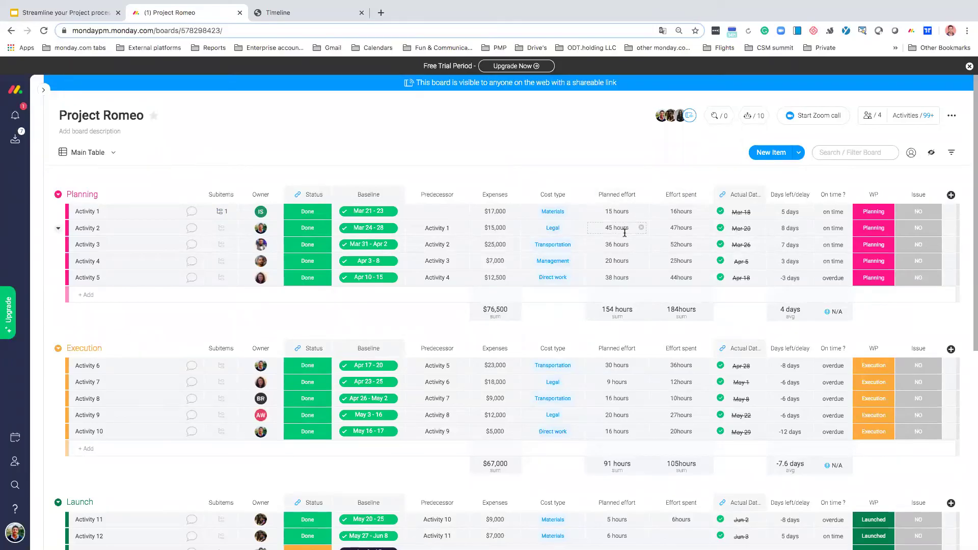
# Step: View the team's effort allocation in the Workload view and go back to the Main Table
pyautogui.click(109, 156)
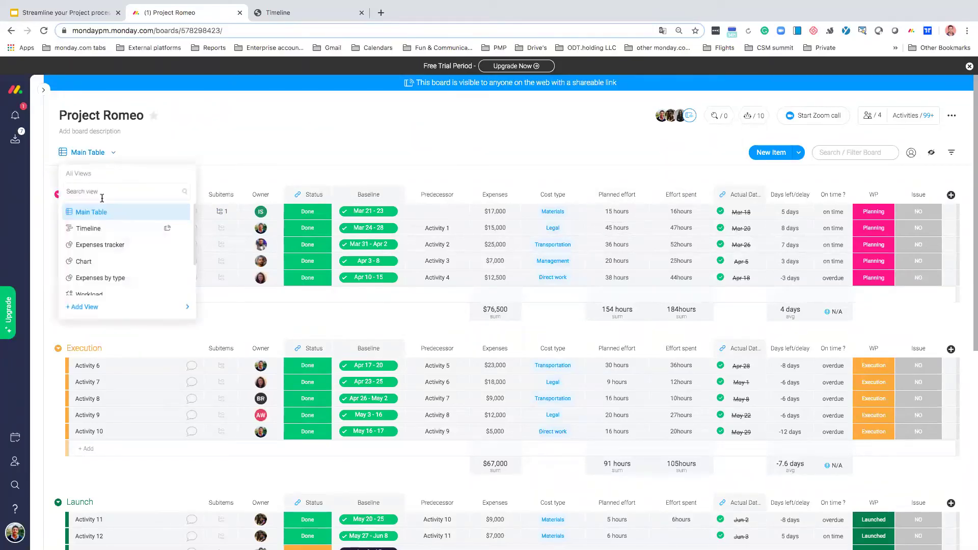
pyautogui.scroll(-2, 109, 265)
pyautogui.click(114, 260)
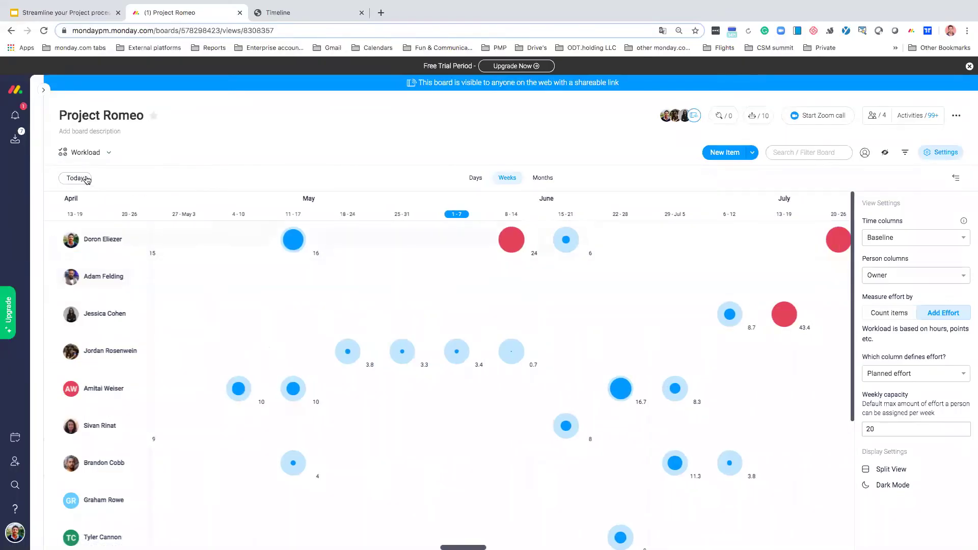
pyautogui.click(94, 153)
pyautogui.click(101, 213)
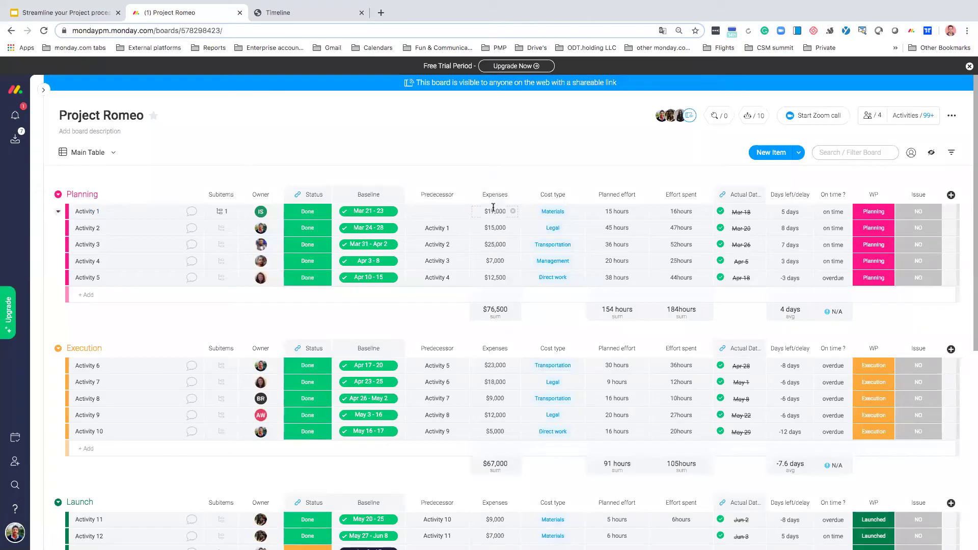
# Step: Revisit the Expenses tracker chart briefly and bring the board back to the Main Table
pyautogui.click(82, 153)
pyautogui.click(96, 262)
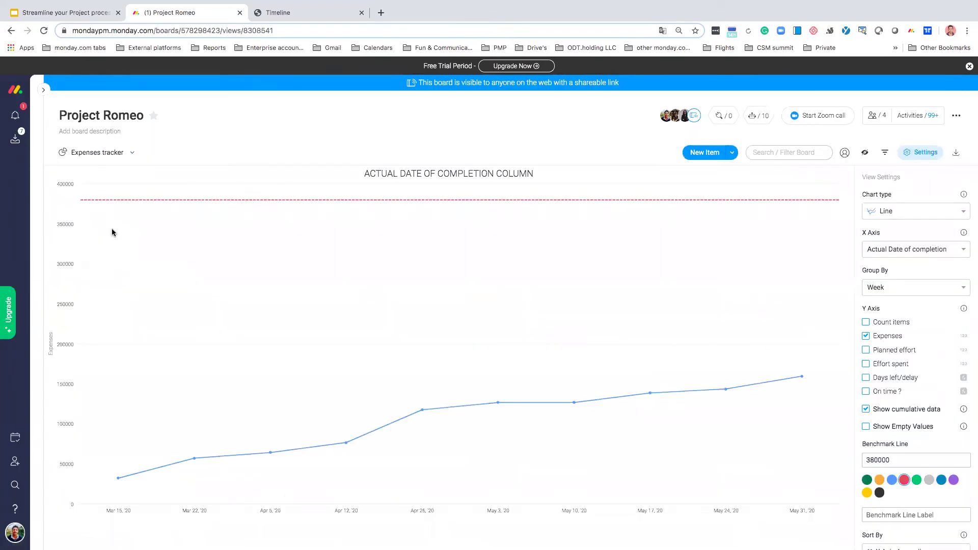
pyautogui.click(125, 152)
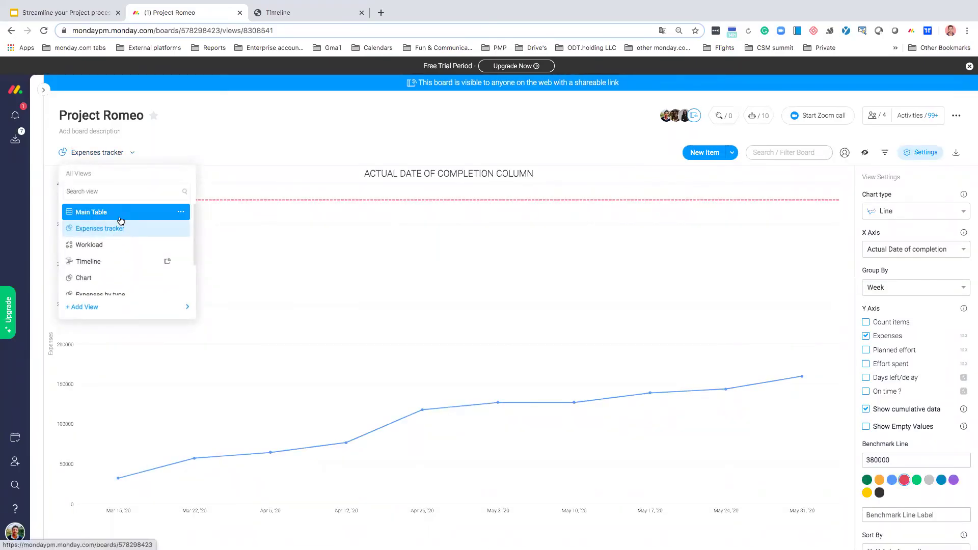
pyautogui.click(120, 218)
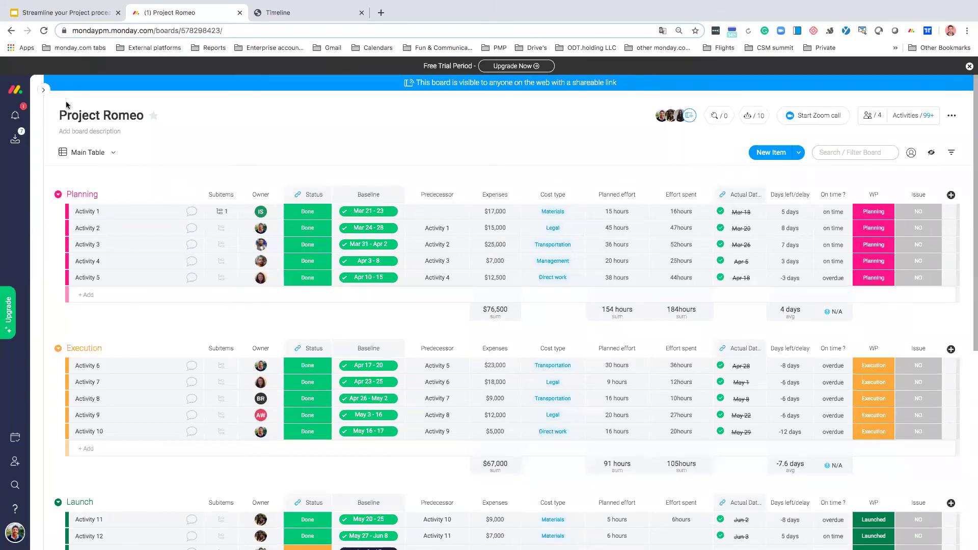
# Step: Expand the workspace list, collapse the Projects and Templates! folders, and open the Program Risk Register board
pyautogui.click(43, 90)
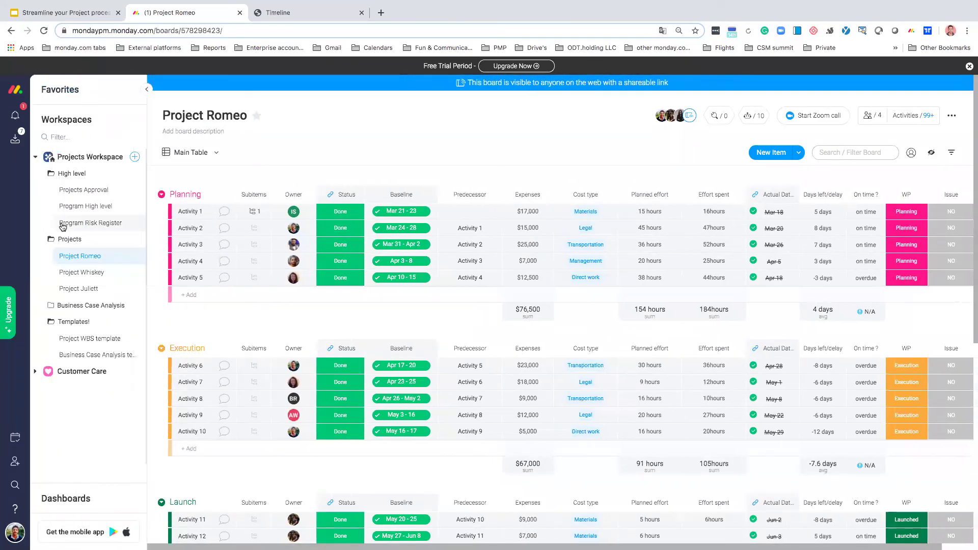
pyautogui.click(65, 241)
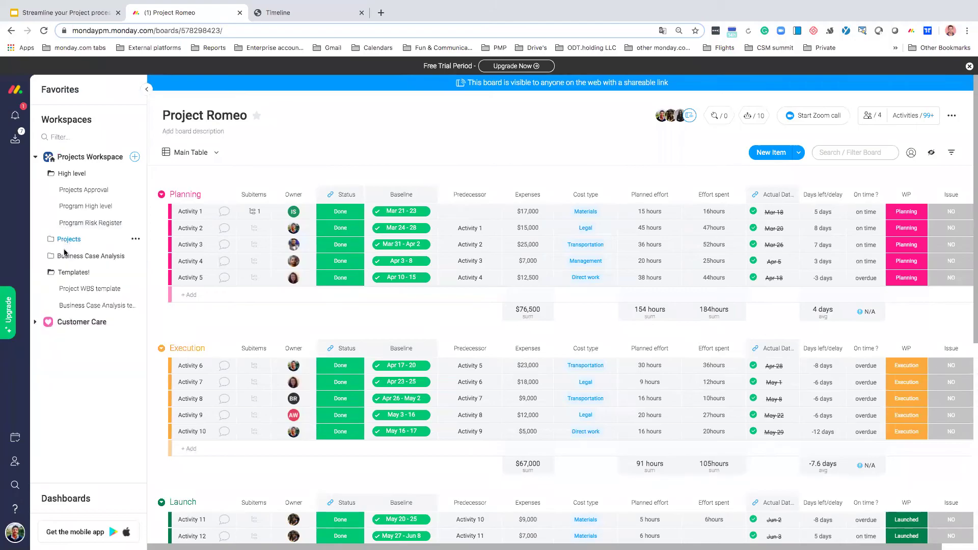
pyautogui.click(65, 273)
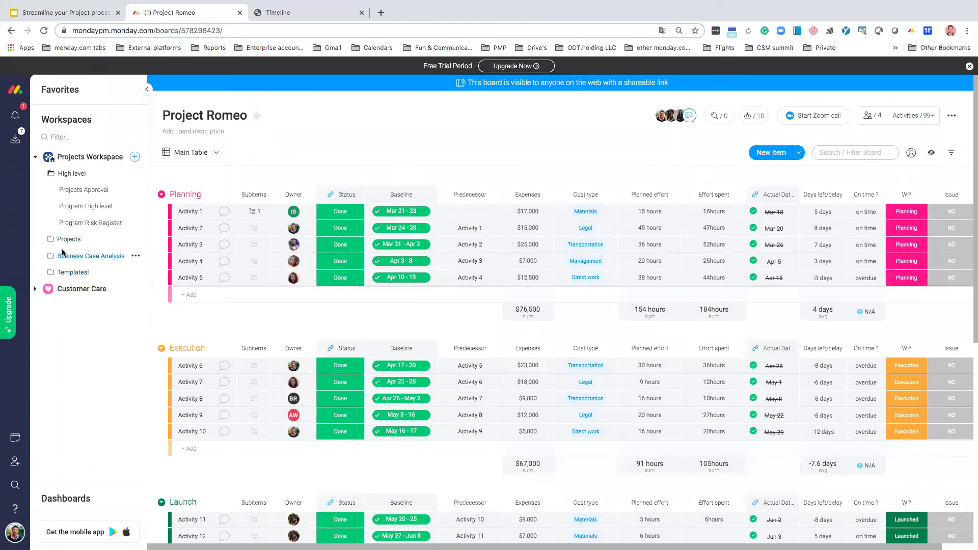
pyautogui.click(80, 230)
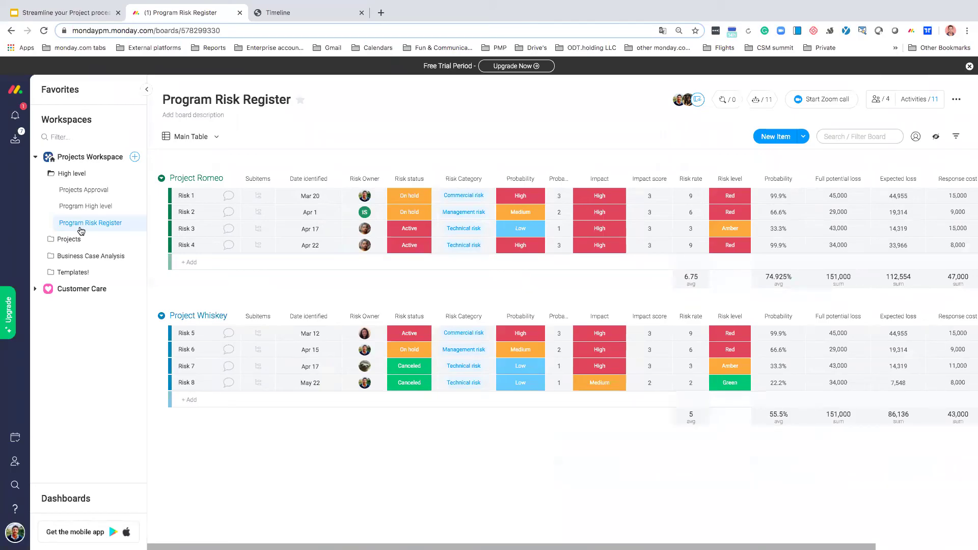
# Step: Collapse all groups, expand Project Romeo and Project Whiskey again, and look across their risk columns
pyautogui.click(162, 180)
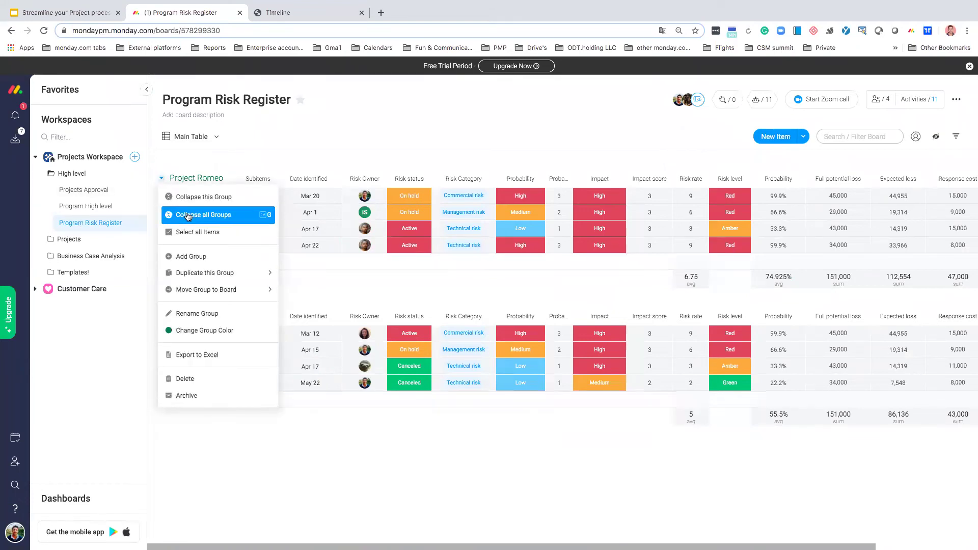
pyautogui.click(187, 214)
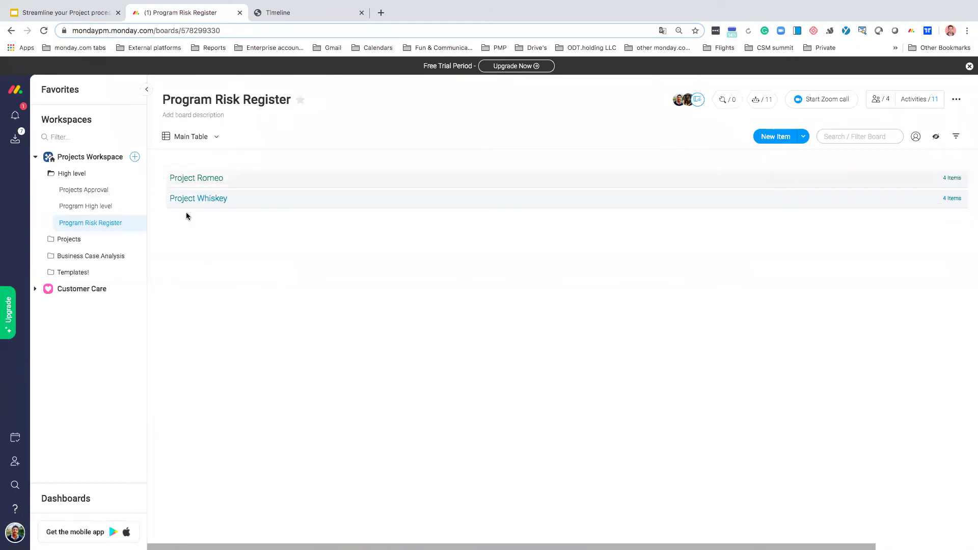
pyautogui.click(182, 177)
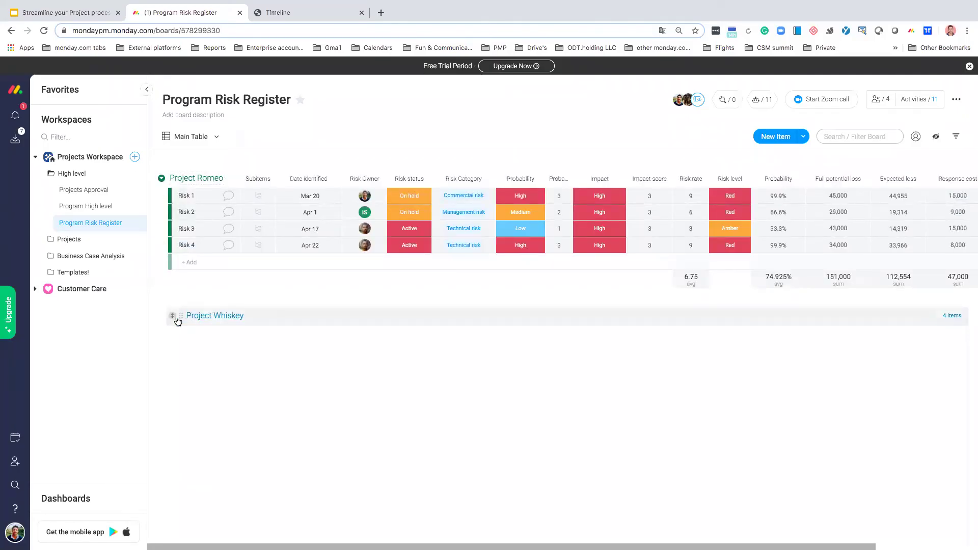
pyautogui.click(177, 316)
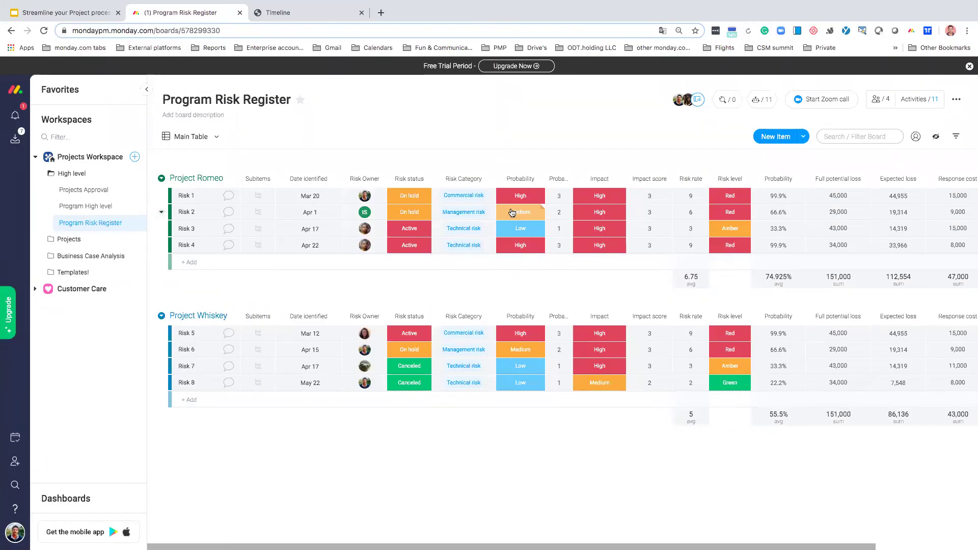
pyautogui.hscroll(2, 619, 254)
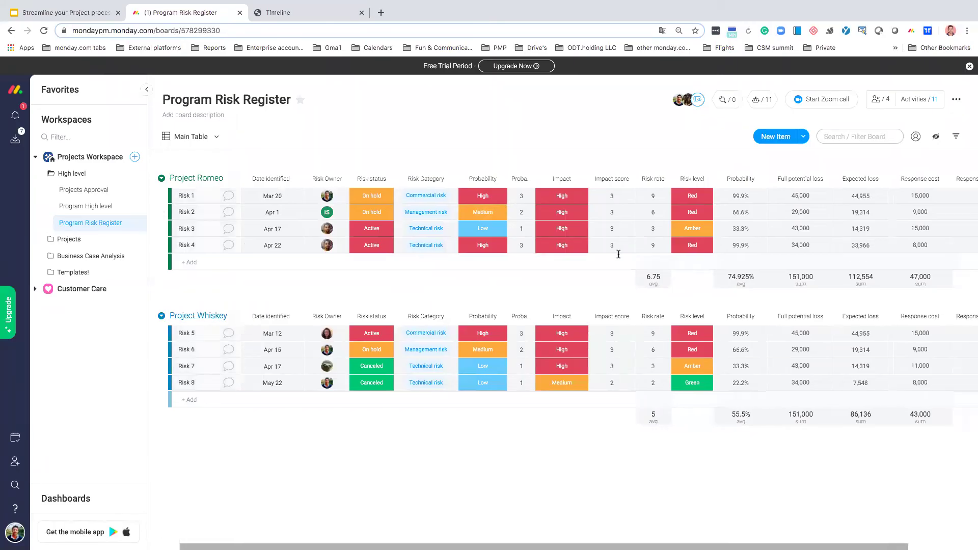
pyautogui.hscroll(1, 618, 254)
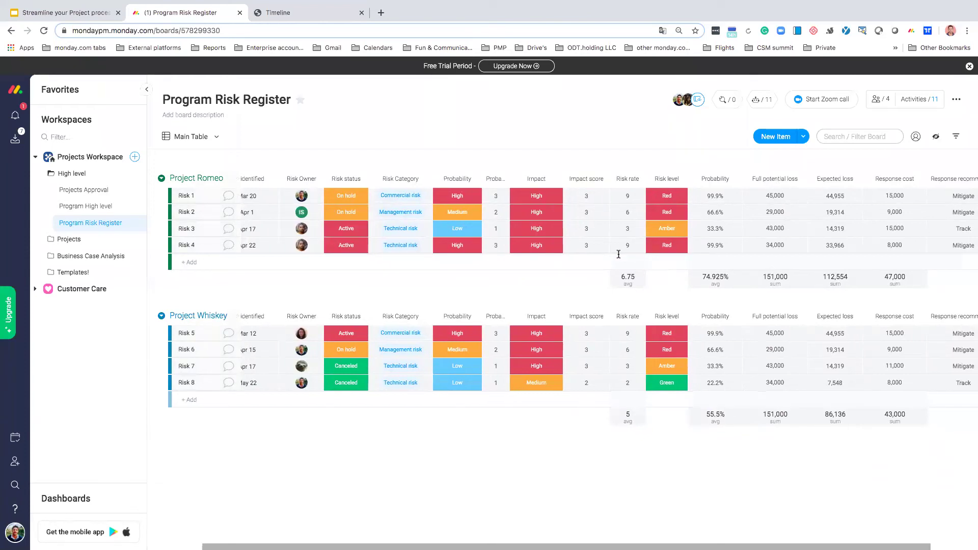
pyautogui.hscroll(-3, 383, 251)
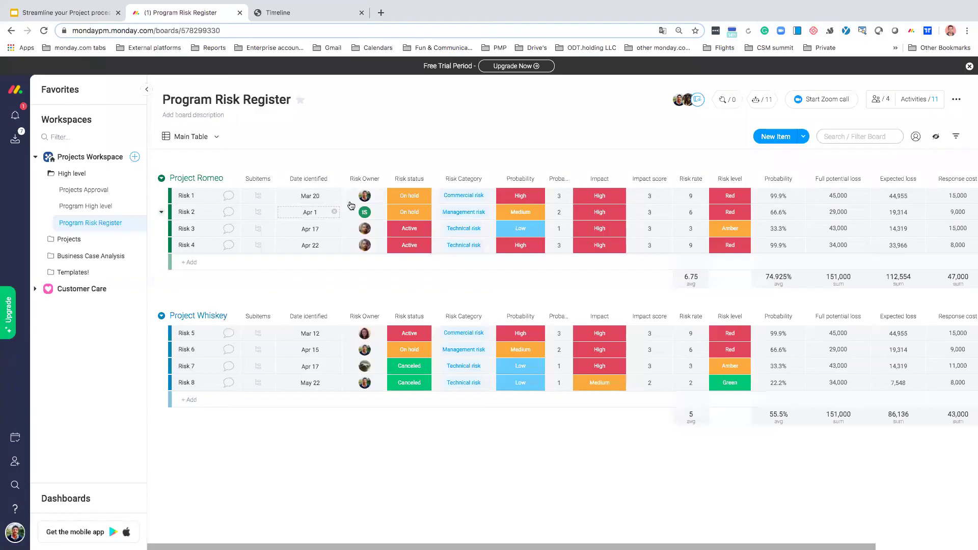
# Step: Review the Program Risk Register's active board automations for Risk level and Date identified, and close the automations window
pyautogui.click(763, 100)
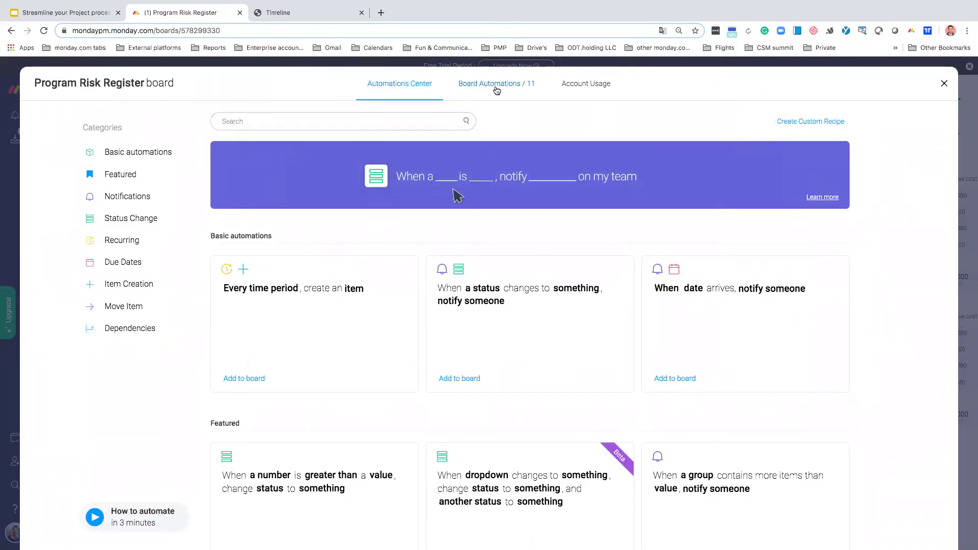
pyautogui.click(497, 89)
pyautogui.scroll(-5, 448, 240)
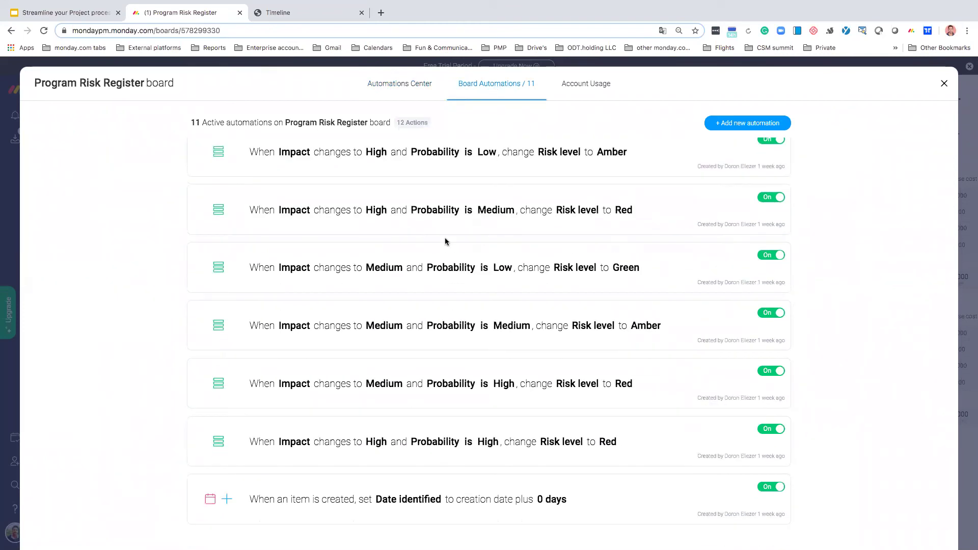
pyautogui.moveTo(266, 512)
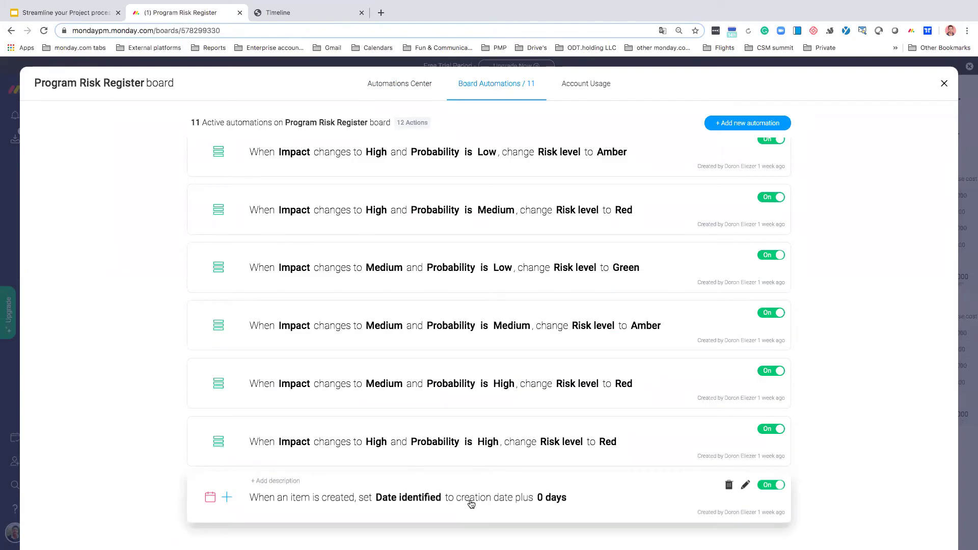
pyautogui.click(944, 82)
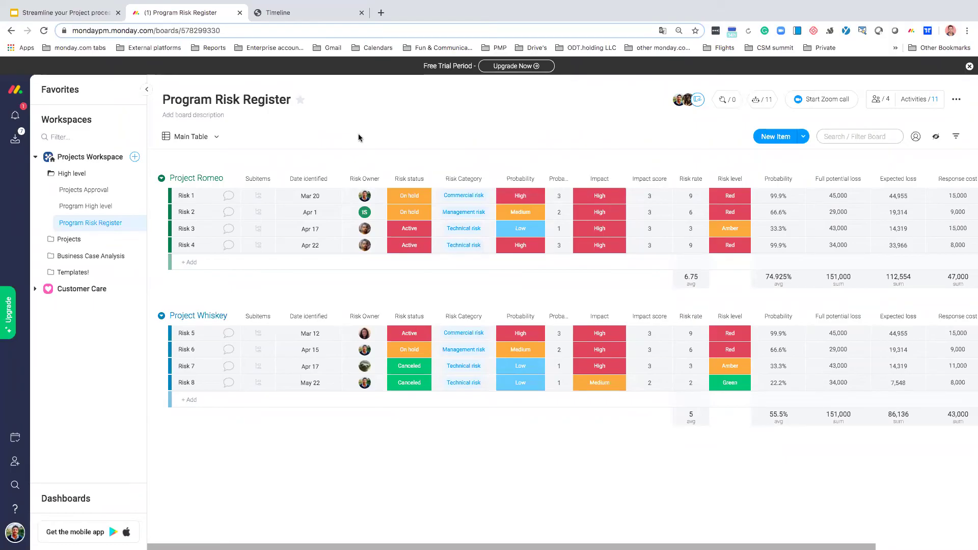
# Step: Examine the 3x3 severity and probability matrix in the board's Risk Matrix view, and return to the Main Table
pyautogui.click(210, 138)
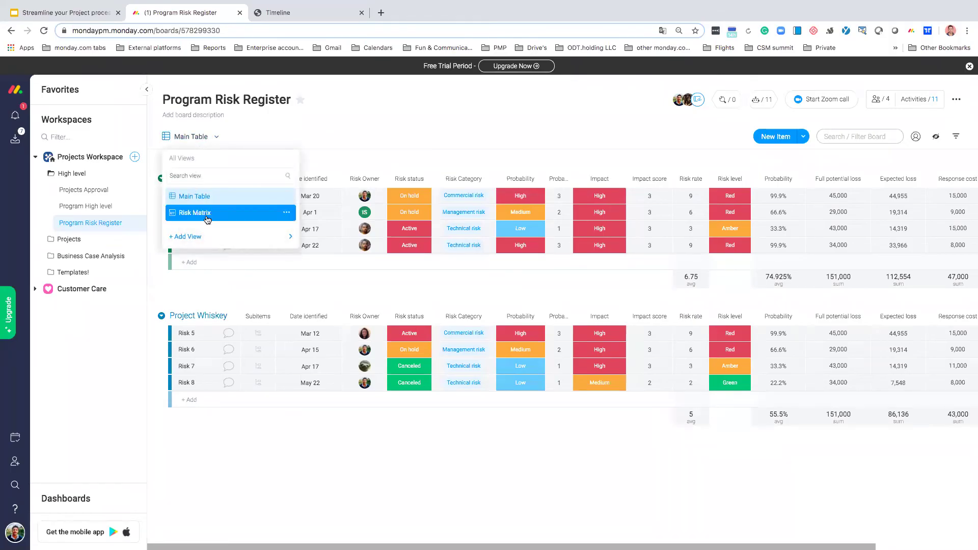
pyautogui.click(207, 214)
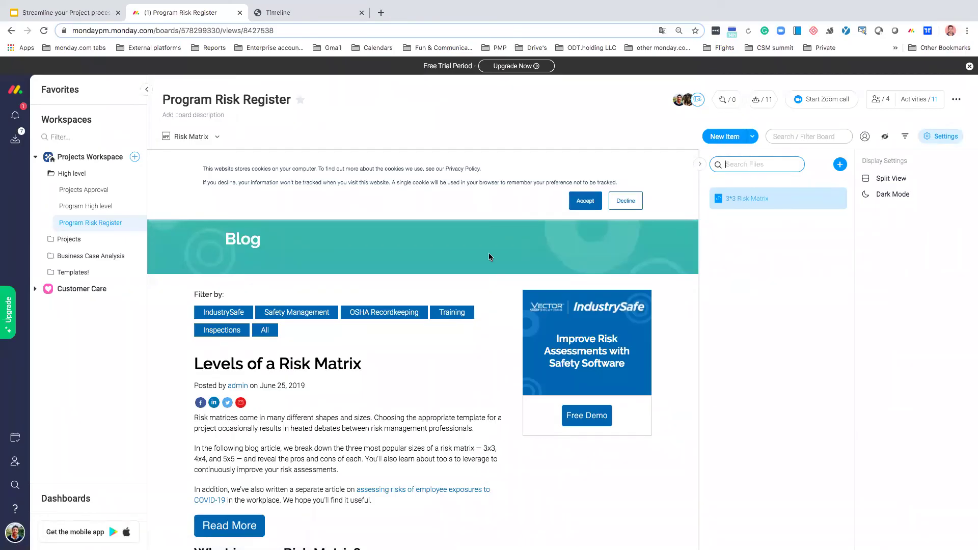
pyautogui.scroll(-4, 488, 254)
pyautogui.scroll(4, 489, 257)
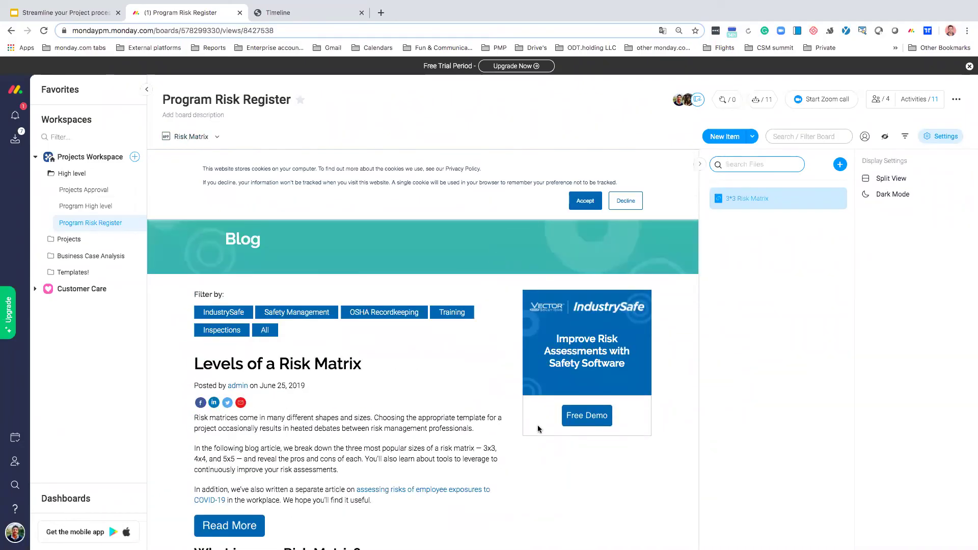
pyautogui.scroll(-10, 536, 419)
pyautogui.scroll(1, 536, 419)
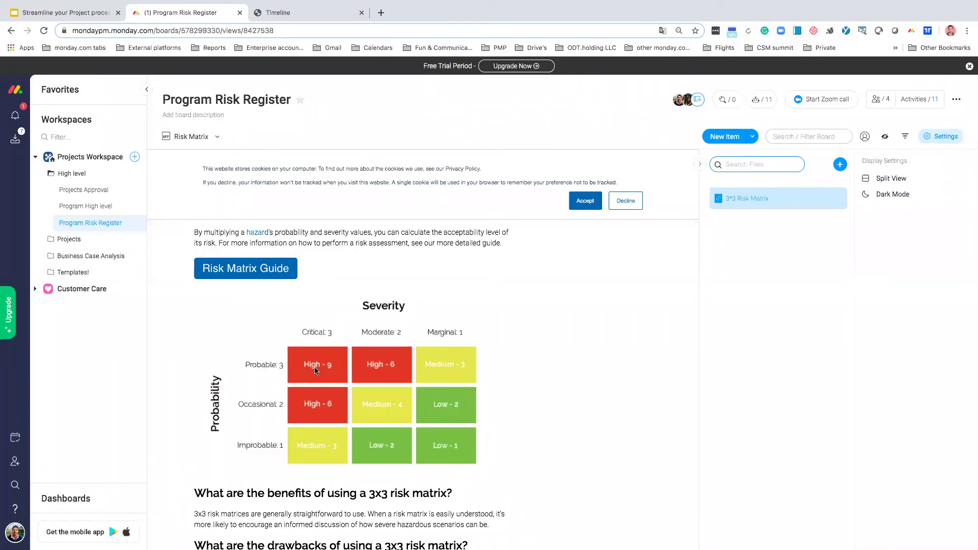
pyautogui.click(210, 138)
pyautogui.click(210, 198)
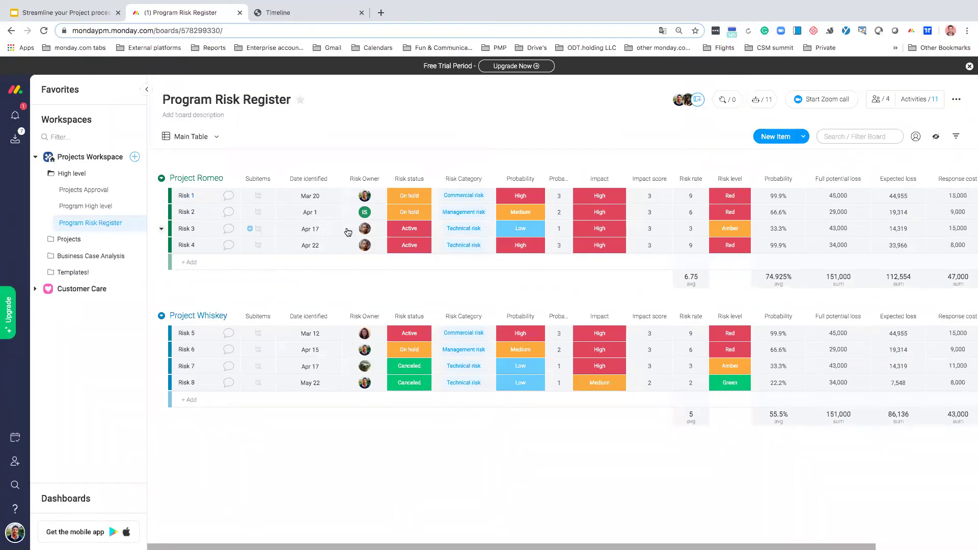
# Step: Add the item Risk 5 to Project Romeo with risk status Active and risk category Management risk
pyautogui.click(434, 262)
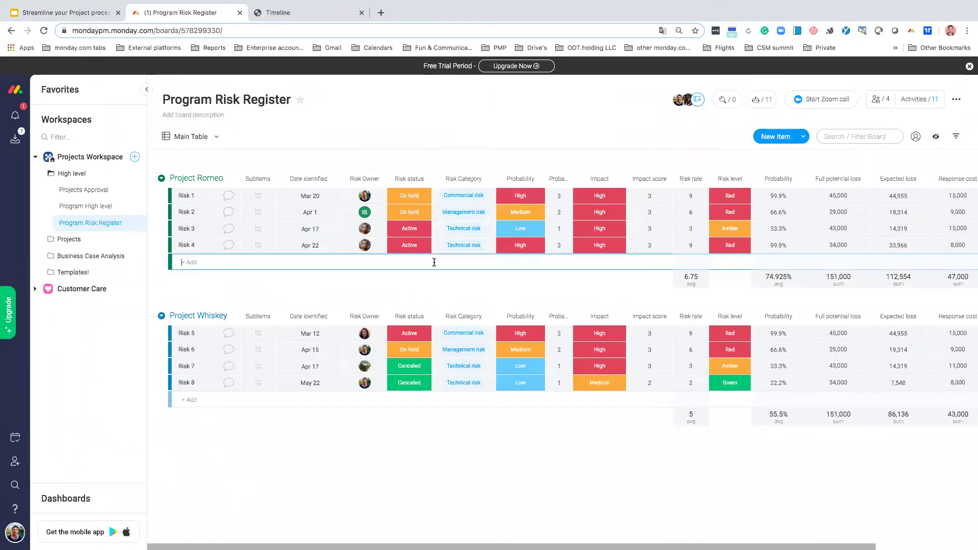
pyautogui.write('Risk 5')
pyautogui.press('Return')
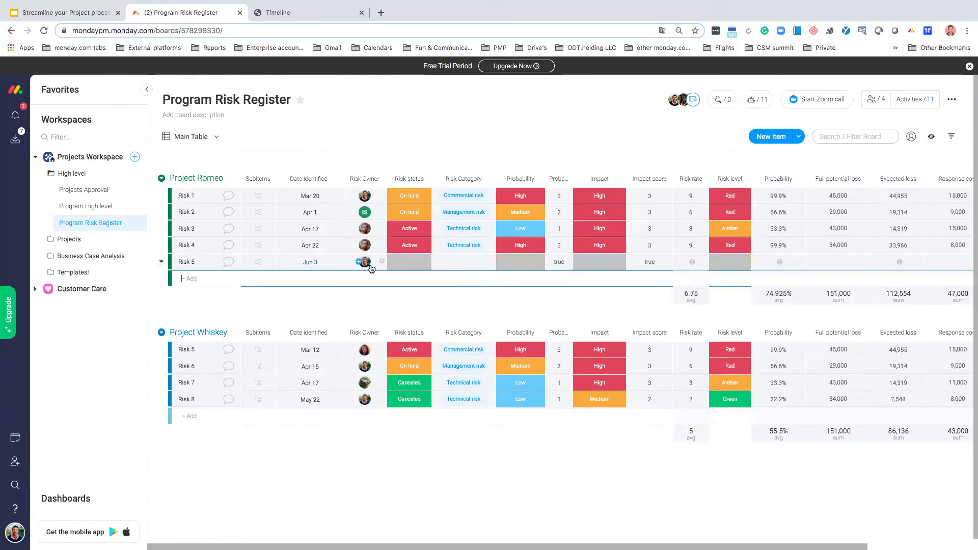
pyautogui.click(406, 265)
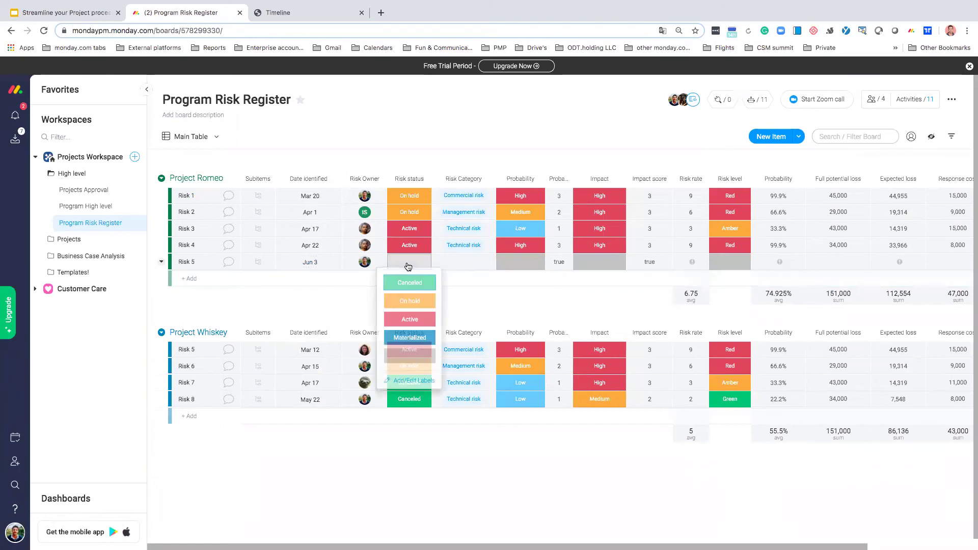
pyautogui.click(406, 320)
pyautogui.click(449, 262)
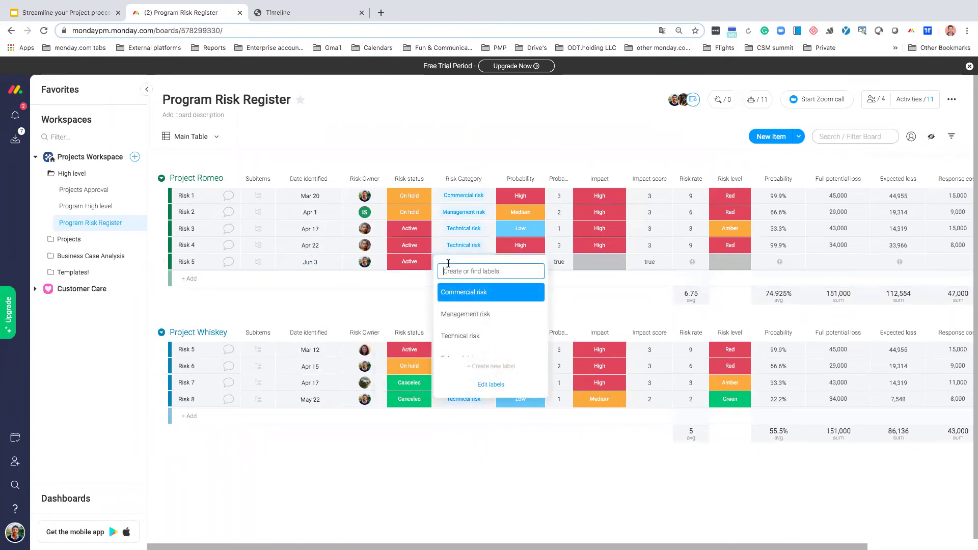
pyautogui.click(452, 314)
# Step: Set the new Risk 5's Probability to High and its Impact to Medium
pyautogui.click(529, 264)
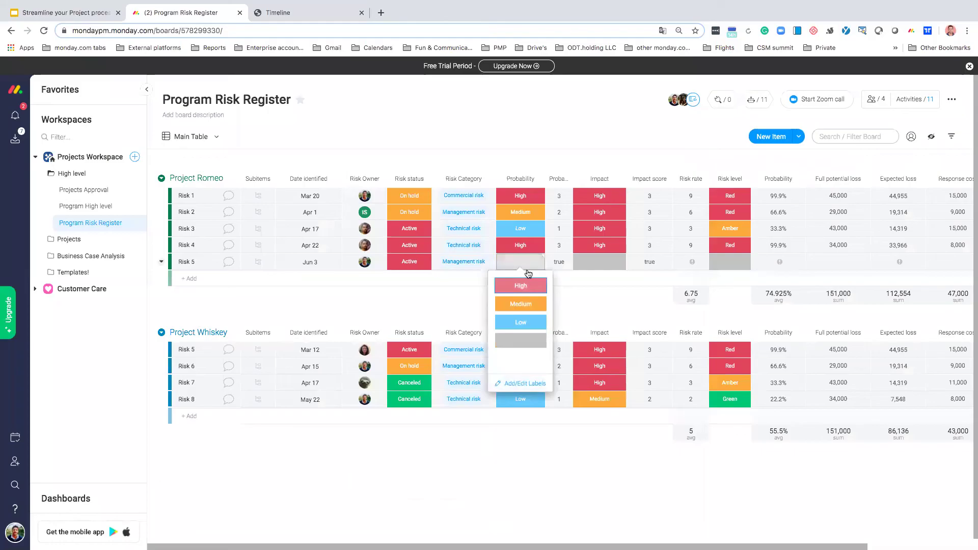
pyautogui.click(529, 295)
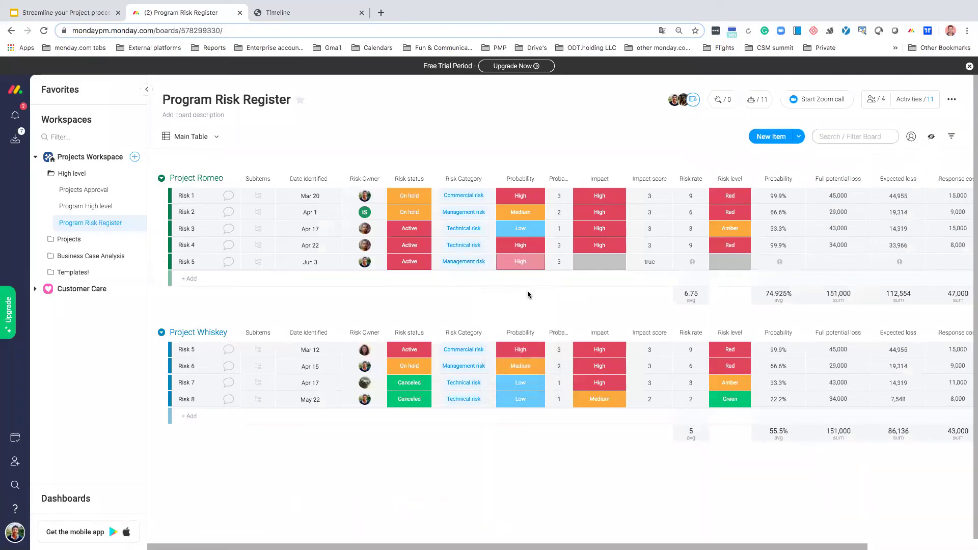
pyautogui.click(599, 262)
pyautogui.click(604, 309)
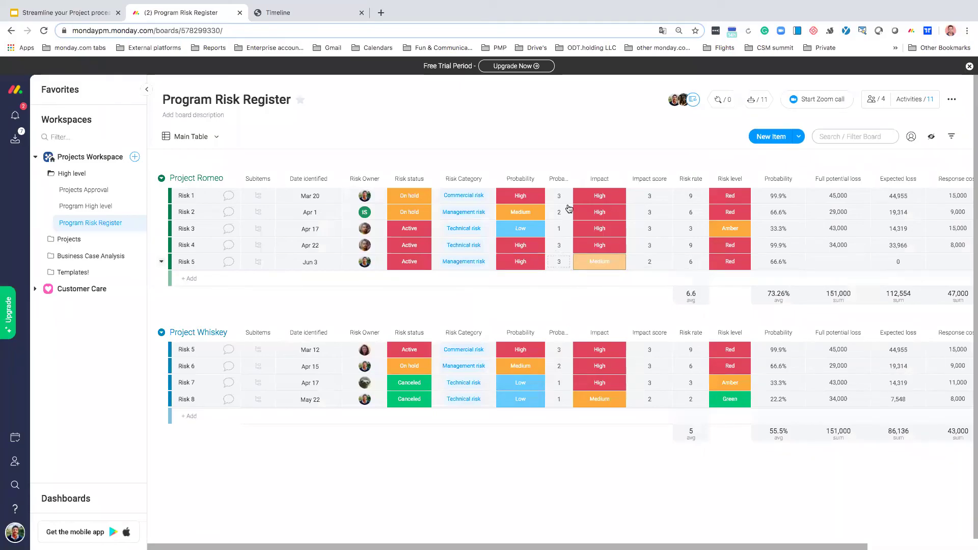
# Step: Review the formula in the Probability score column's settings and close it
pyautogui.click(567, 178)
pyautogui.click(579, 198)
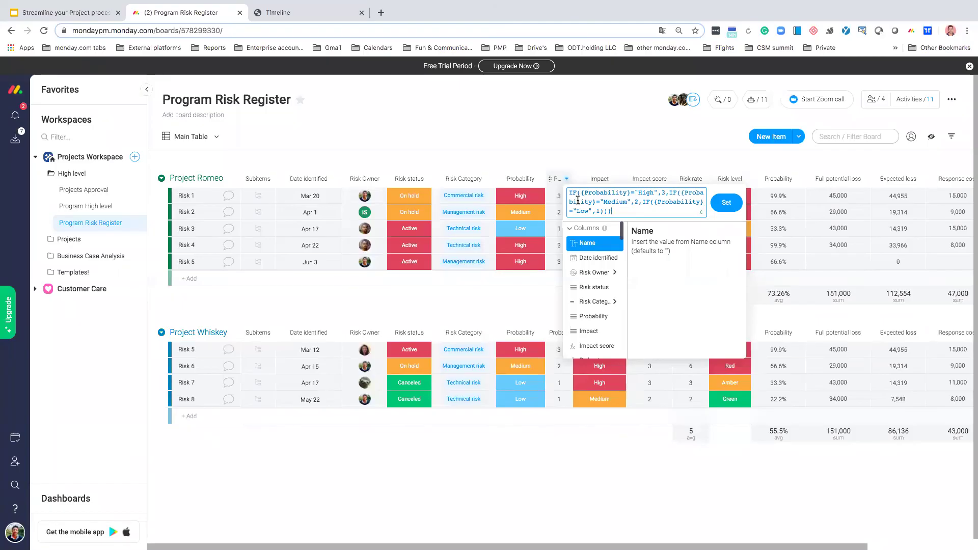
pyautogui.click(584, 154)
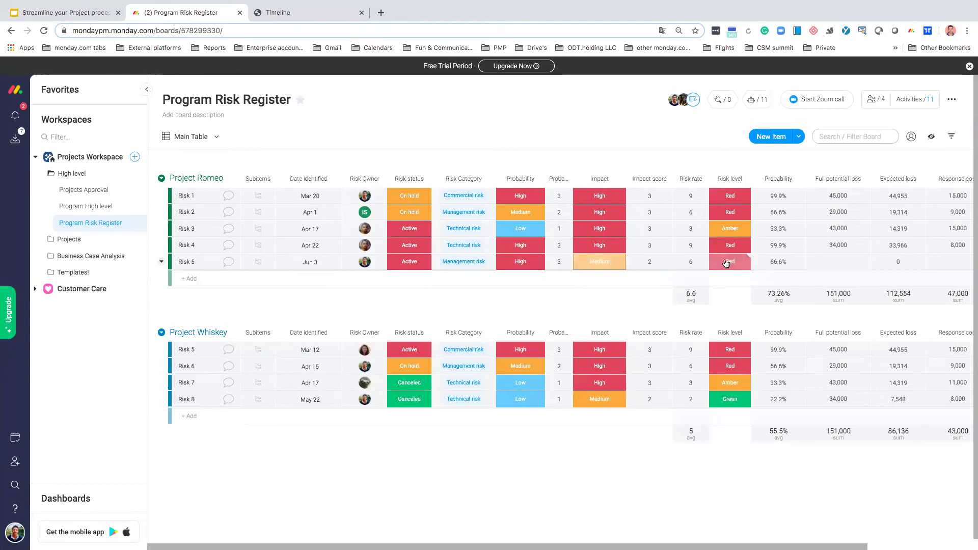
# Step: Review the board automations that set Risk level from Impact and Probability, and close the automations window
pyautogui.click(759, 103)
pyautogui.click(501, 85)
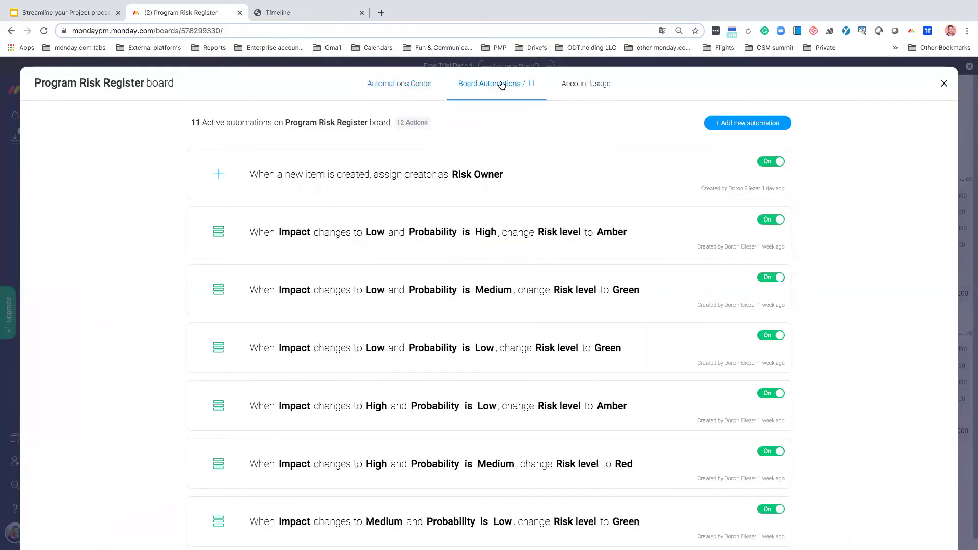
pyautogui.scroll(-3, 365, 254)
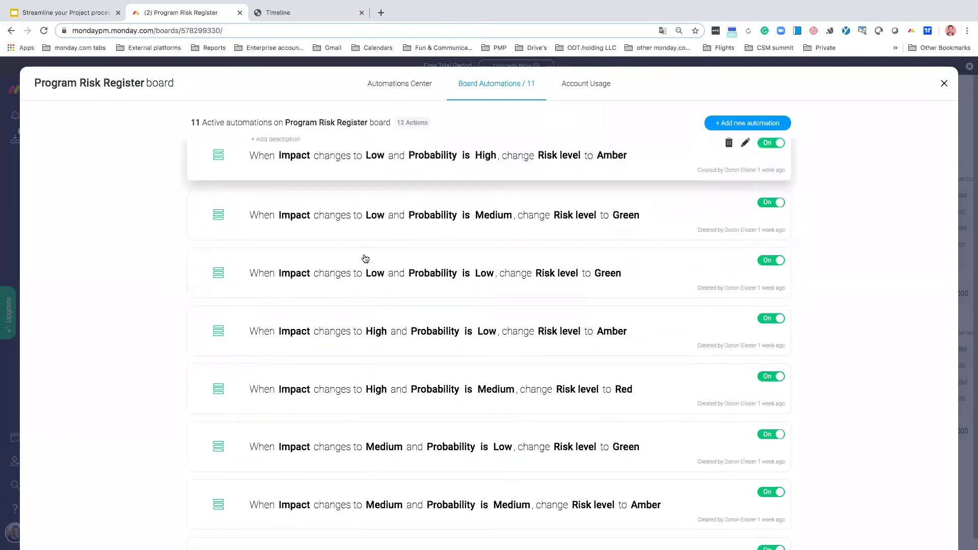
pyautogui.scroll(1, 365, 258)
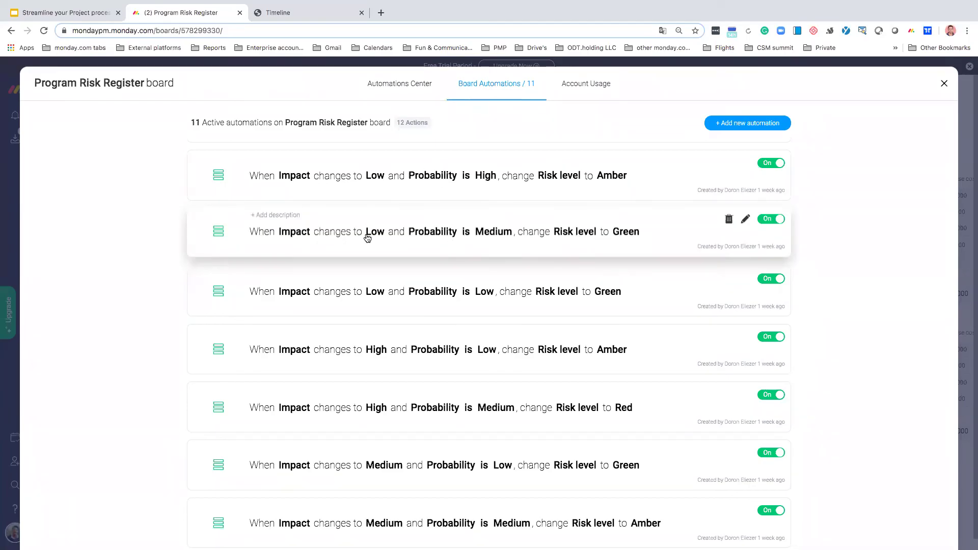
pyautogui.click(946, 84)
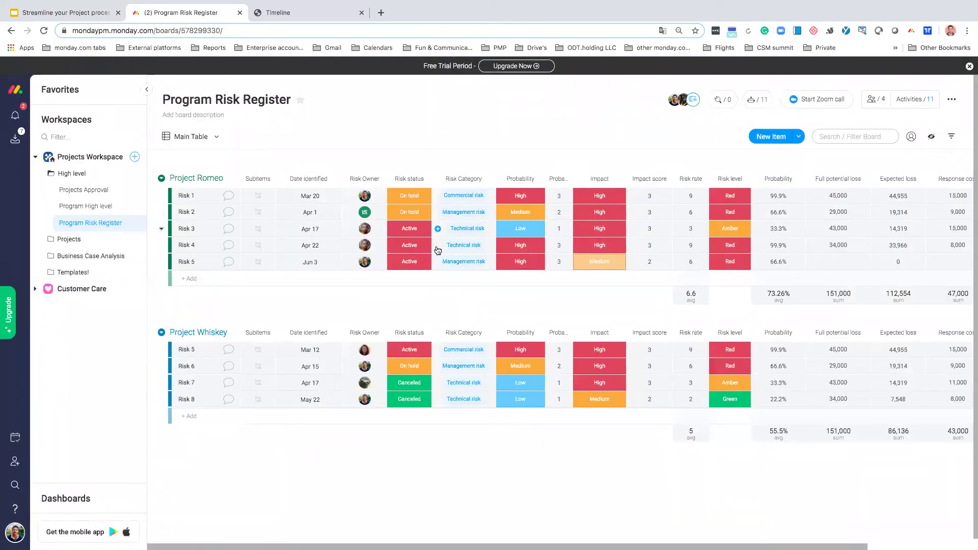
# Step: Review the formulas behind the Risk rate column and the percentage Probability column, closing each formula editor
pyautogui.hscroll(2, 668, 250)
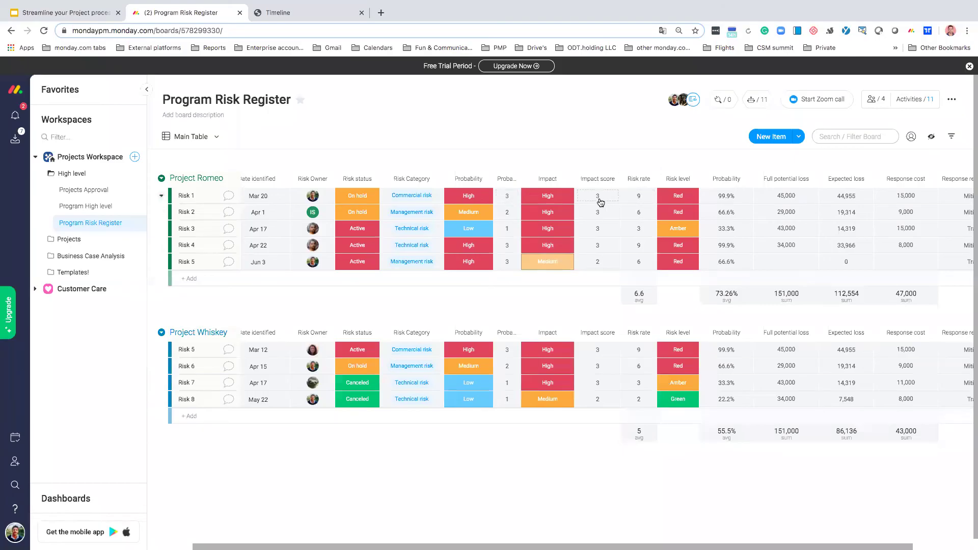
pyautogui.click(651, 179)
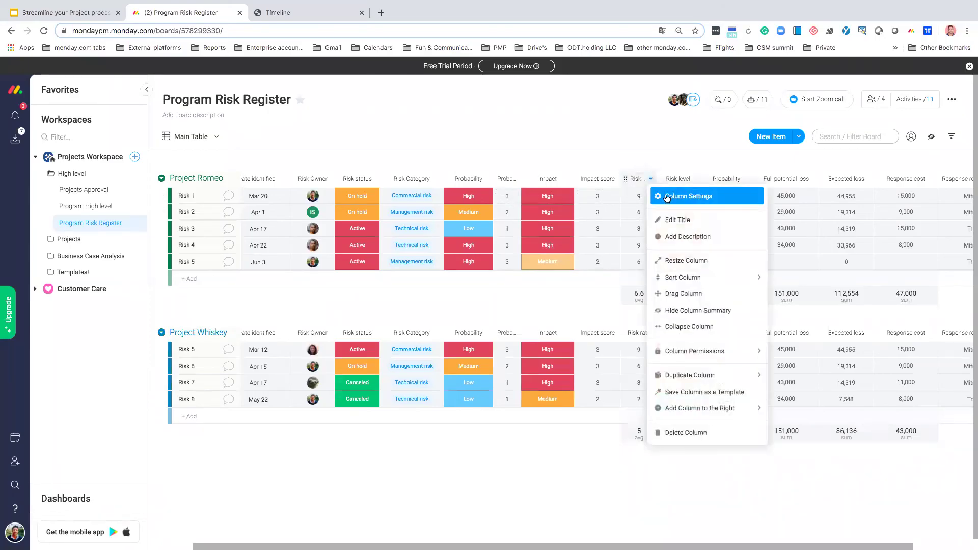
pyautogui.click(698, 196)
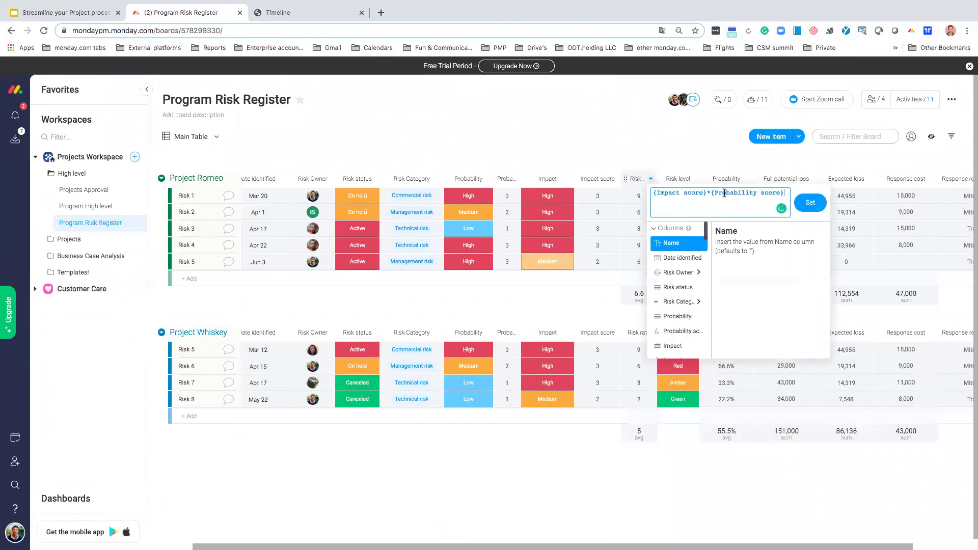
pyautogui.click(710, 156)
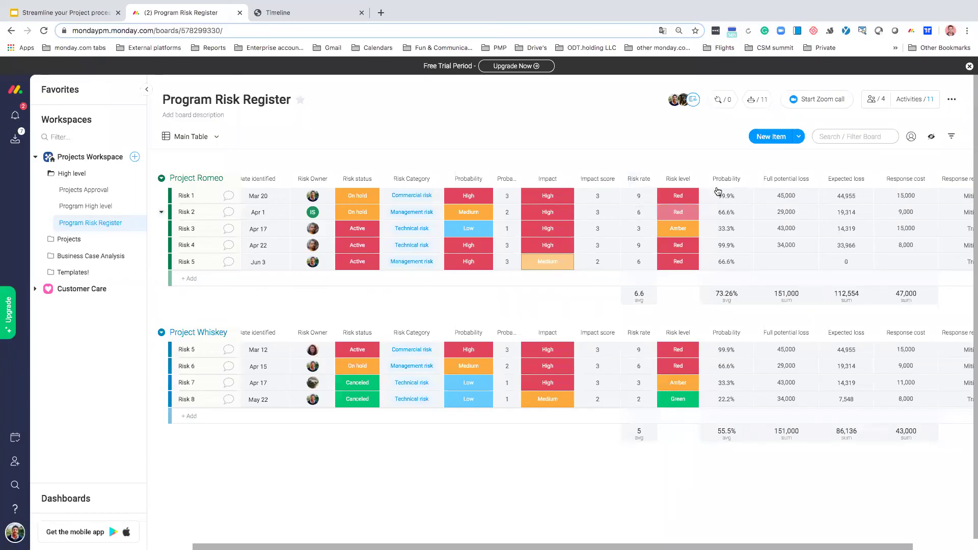
pyautogui.click(748, 180)
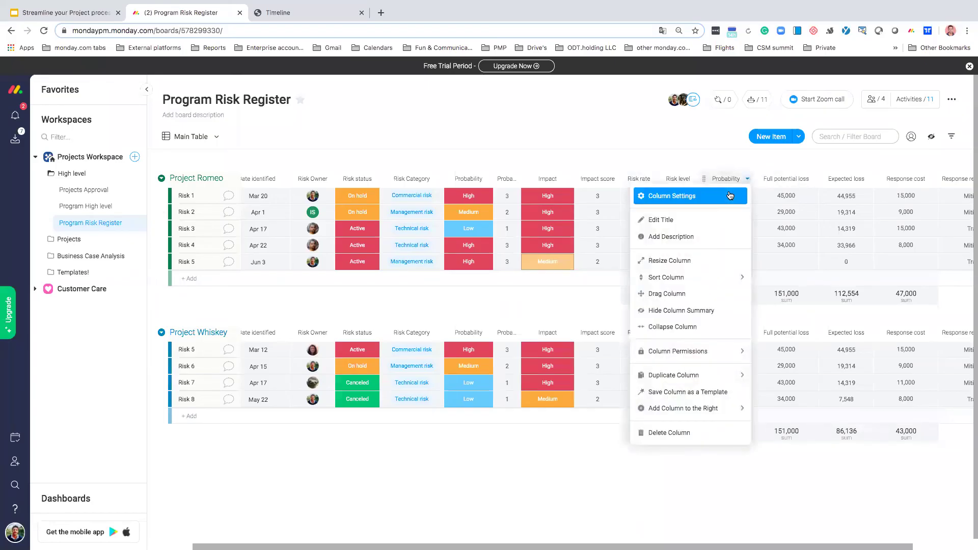
pyautogui.click(667, 192)
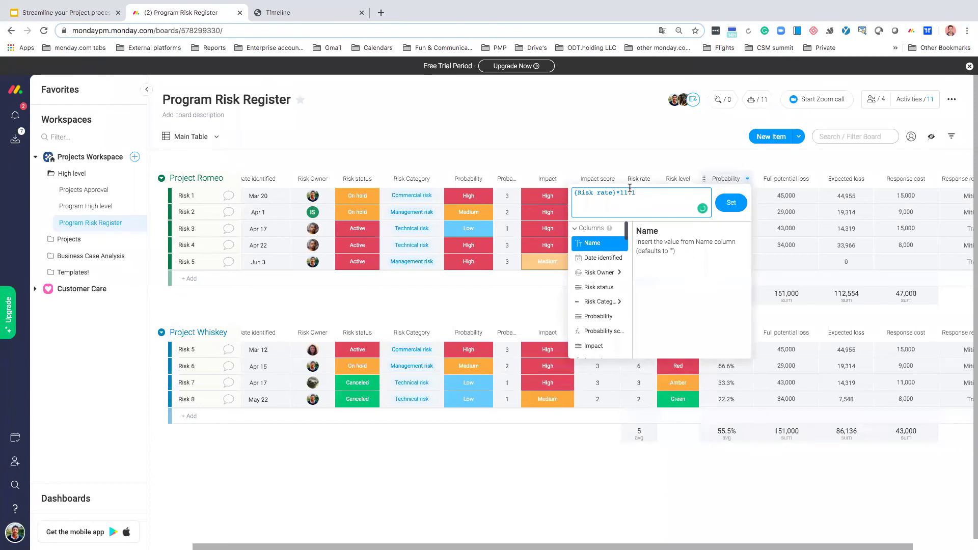
pyautogui.click(633, 176)
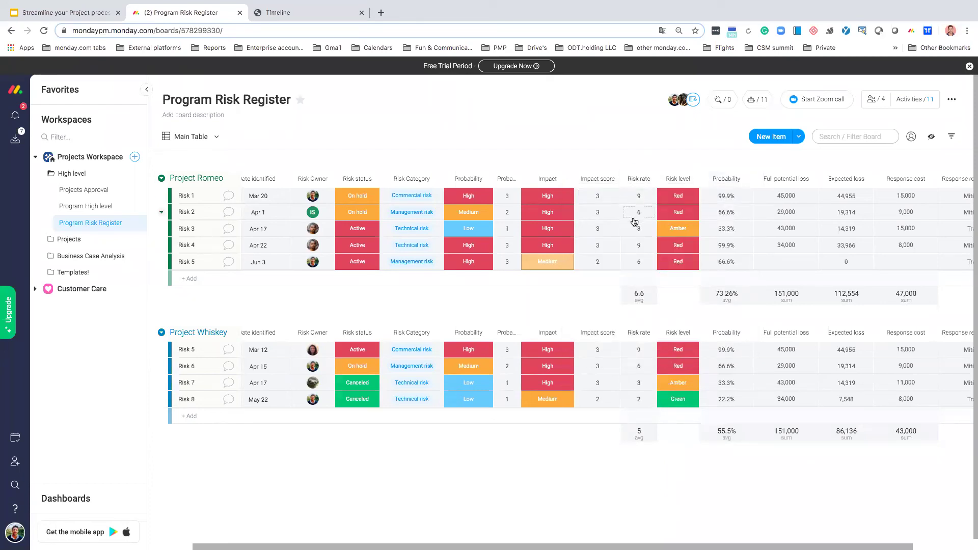
# Step: Examine Project Romeo's percentage Probability, Full potential loss and Expected loss values, opening and closing Risk 2's Full potential loss cell
pyautogui.click(725, 213)
pyautogui.click(722, 229)
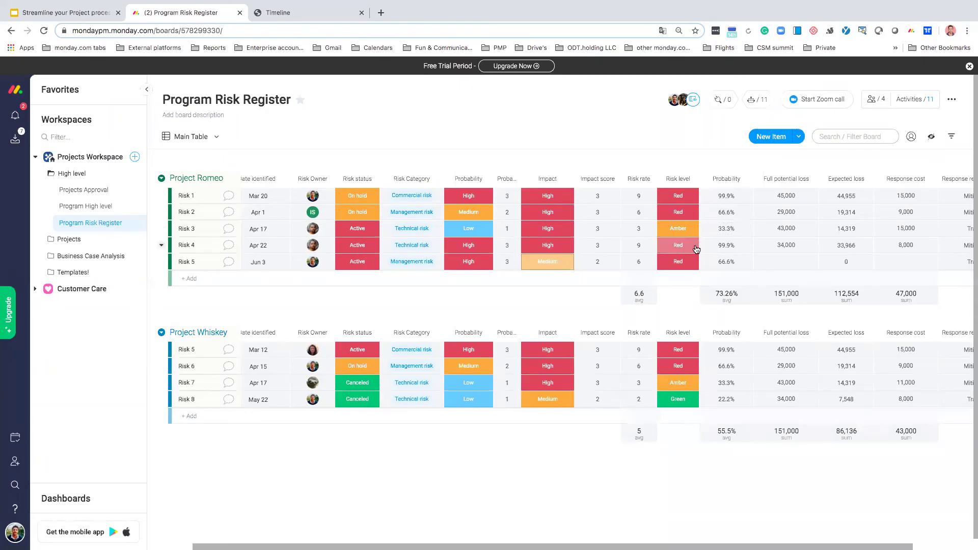
pyautogui.click(776, 199)
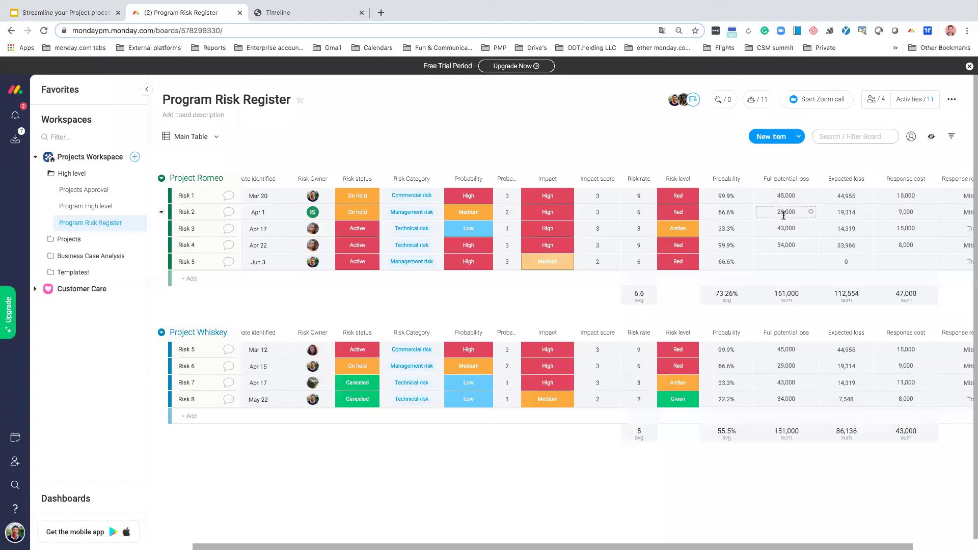
pyautogui.click(784, 213)
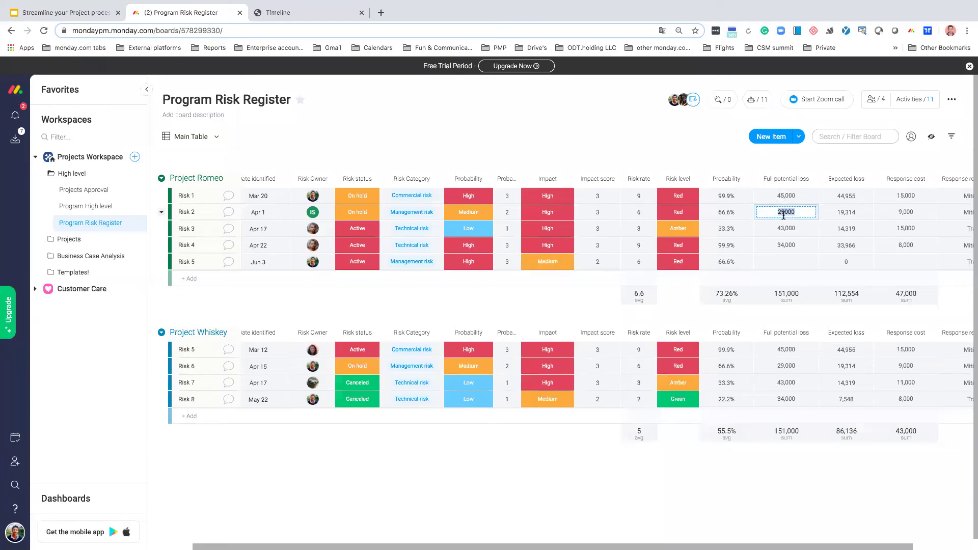
pyautogui.hotkey('ctrl', 'a')
pyautogui.press('Return')
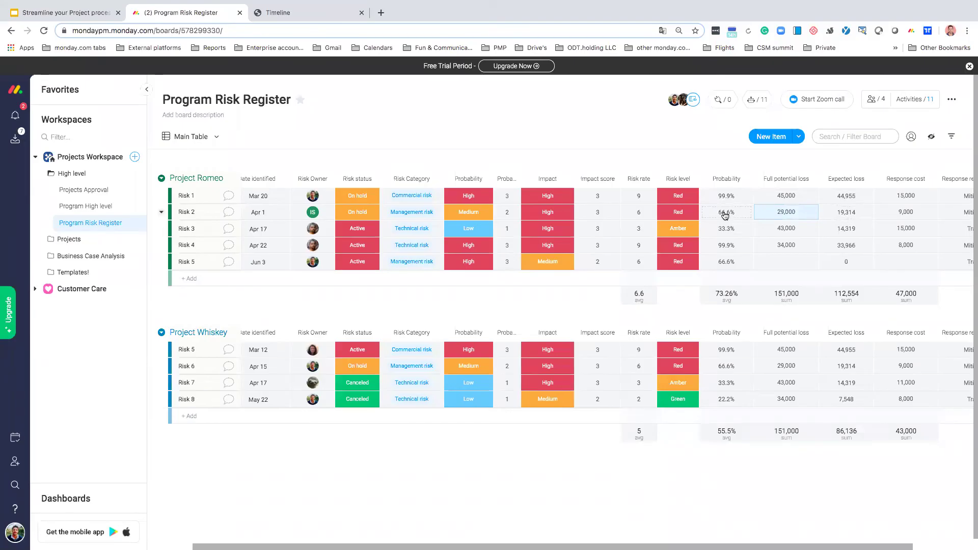
pyautogui.hscroll(3, 795, 212)
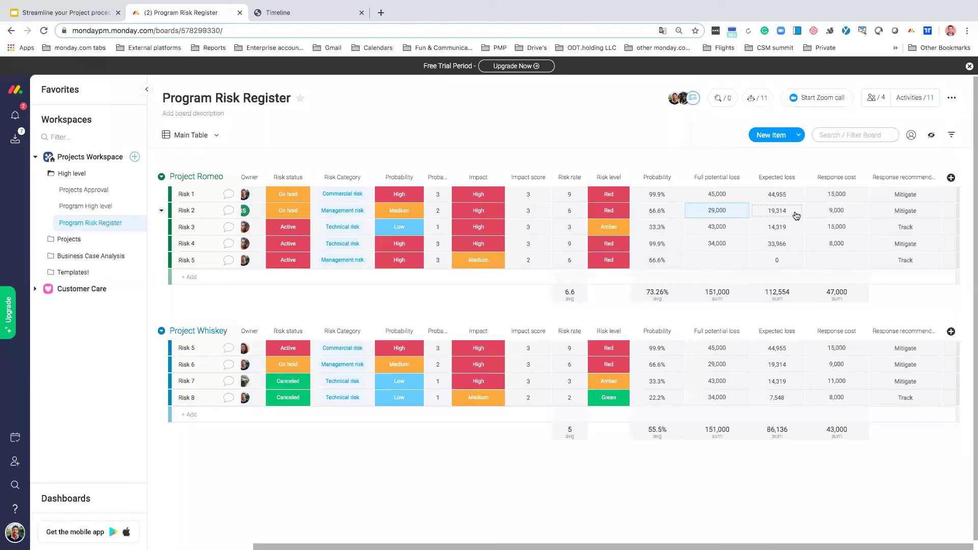
pyautogui.click(717, 211)
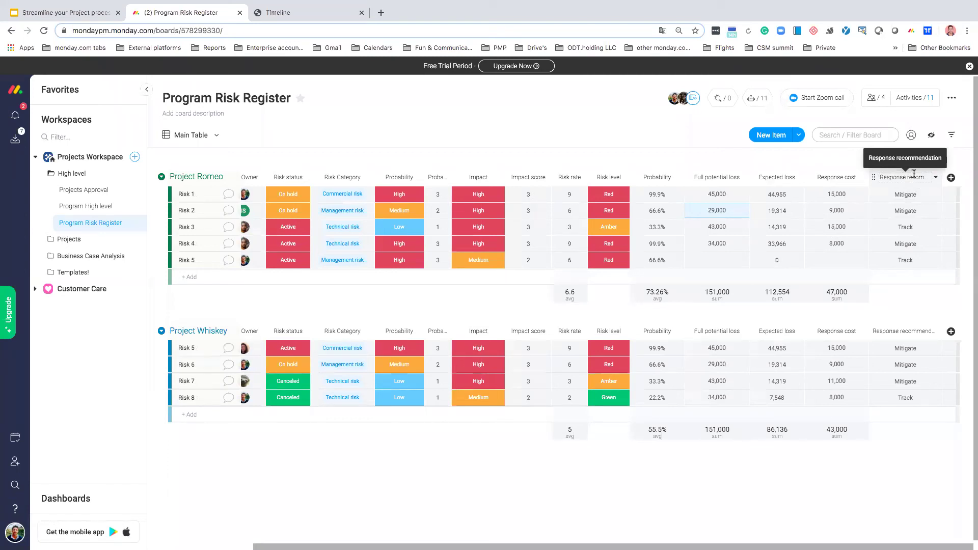
# Step: Review the full formula in the Response recommendation column's settings and close it
pyautogui.click(935, 177)
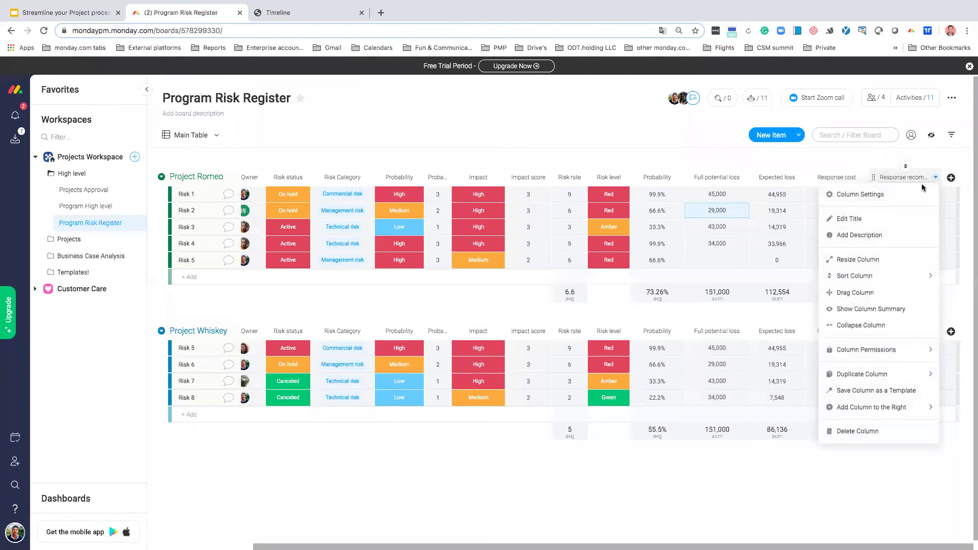
pyautogui.click(910, 195)
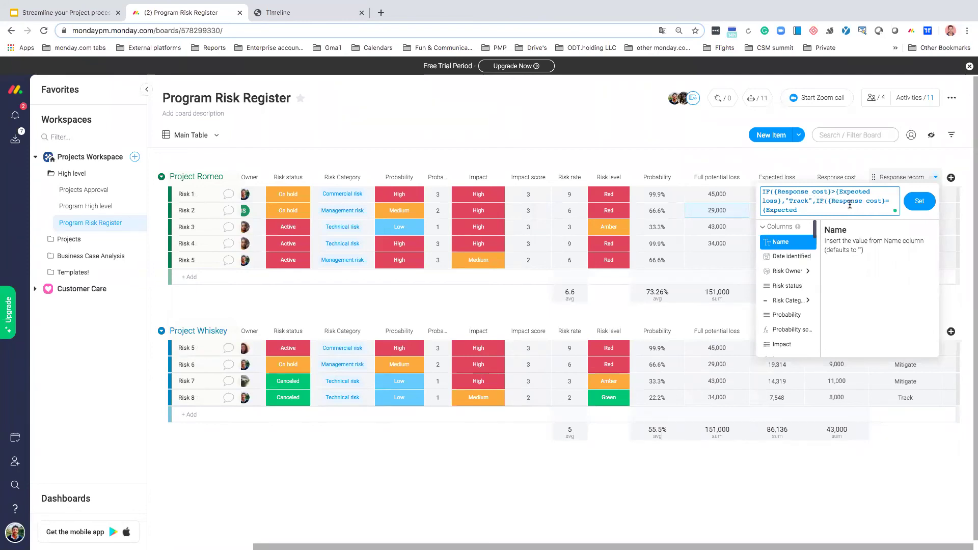
pyautogui.scroll(-1, 837, 213)
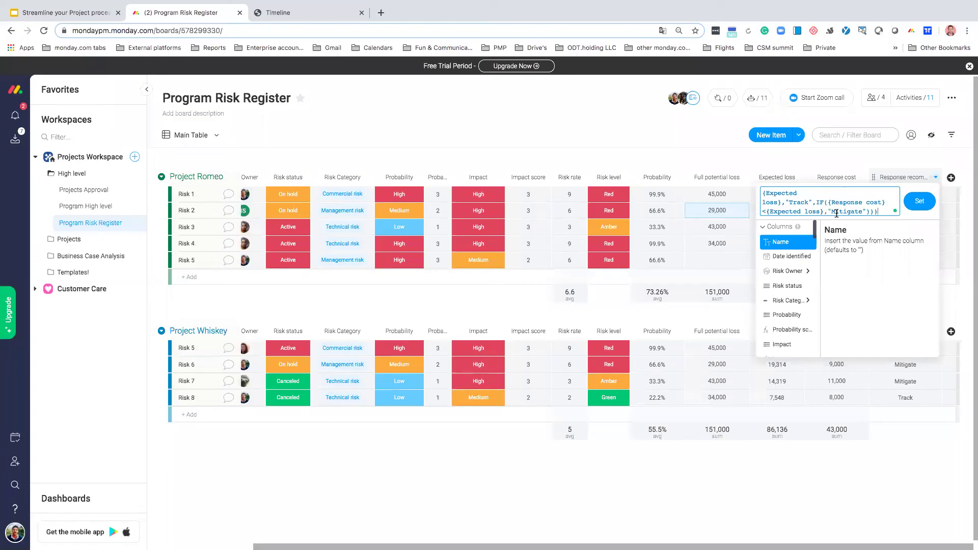
pyautogui.click(839, 150)
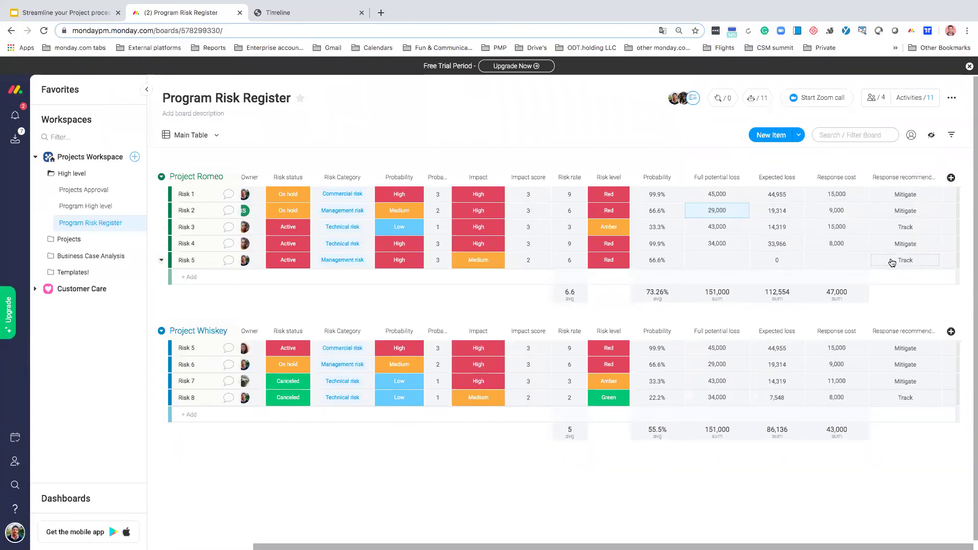
# Step: Set Risk 5's Full potential loss to 20,000 and its Response cost to 13,500 in Project Romeo
pyautogui.click(720, 259)
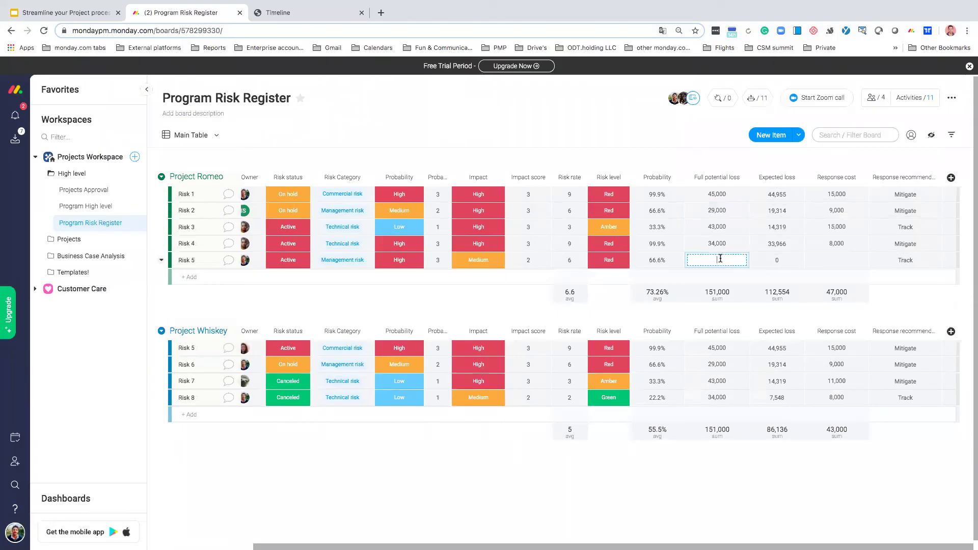
pyautogui.write('20000')
pyautogui.click(616, 302)
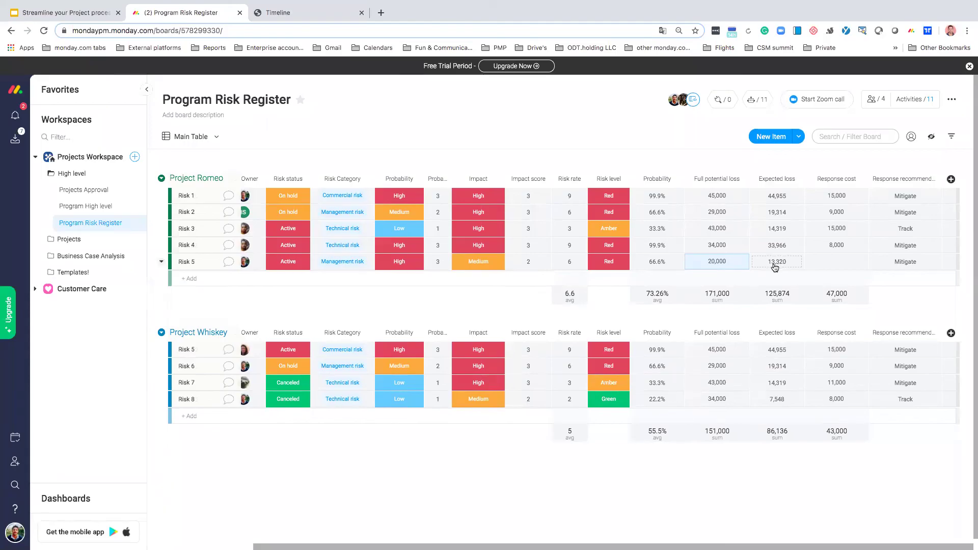
pyautogui.click(828, 262)
pyautogui.write('1')
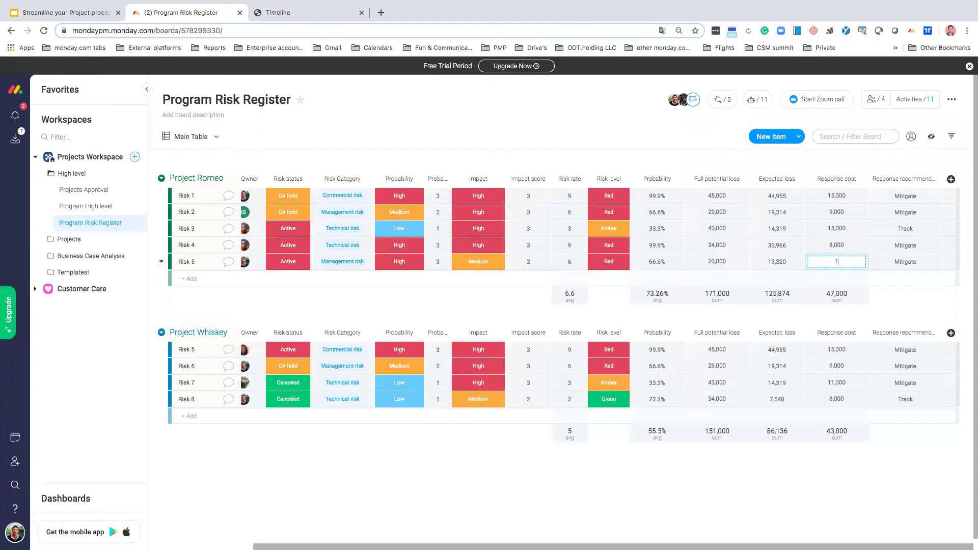
pyautogui.write('3,500')
pyautogui.press('Return')
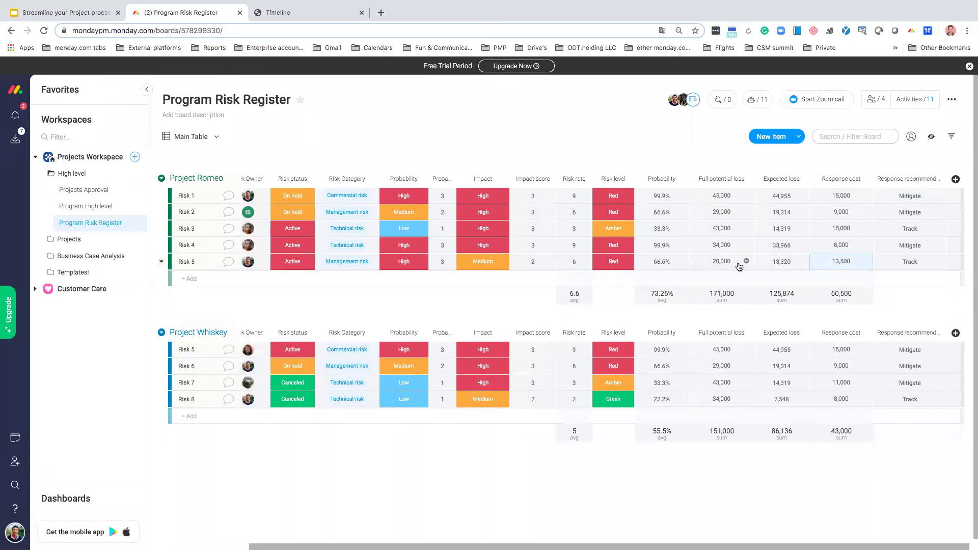
# Step: Switch the Program Risk Register to the Risk Matrix view and examine the 3x3 severity and probability matrix
pyautogui.hscroll(-3, 739, 266)
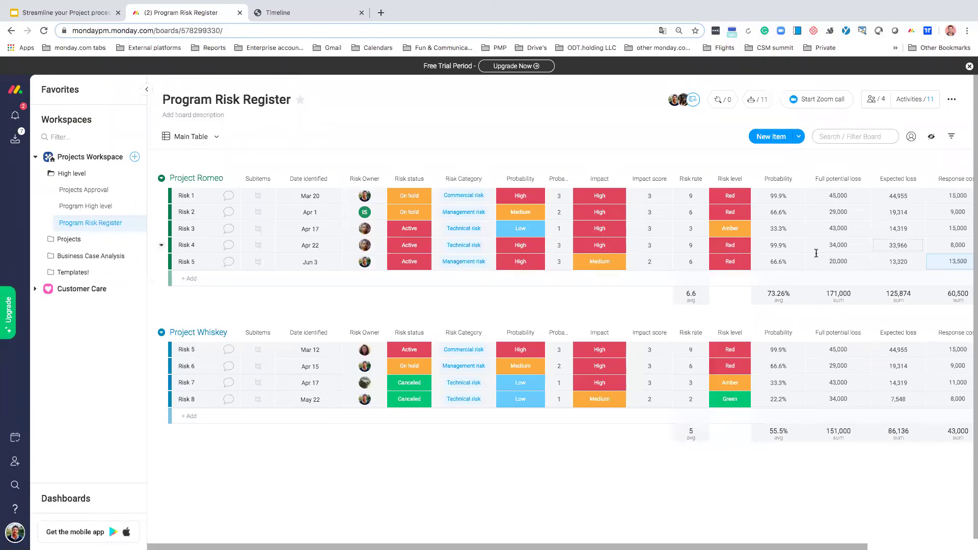
pyautogui.hscroll(3, 909, 259)
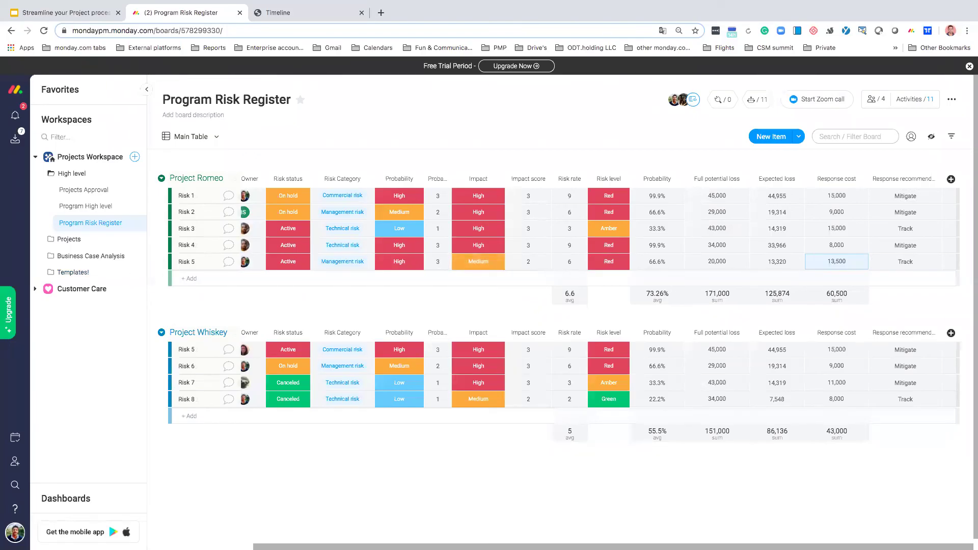
pyautogui.hscroll(-3, 368, 276)
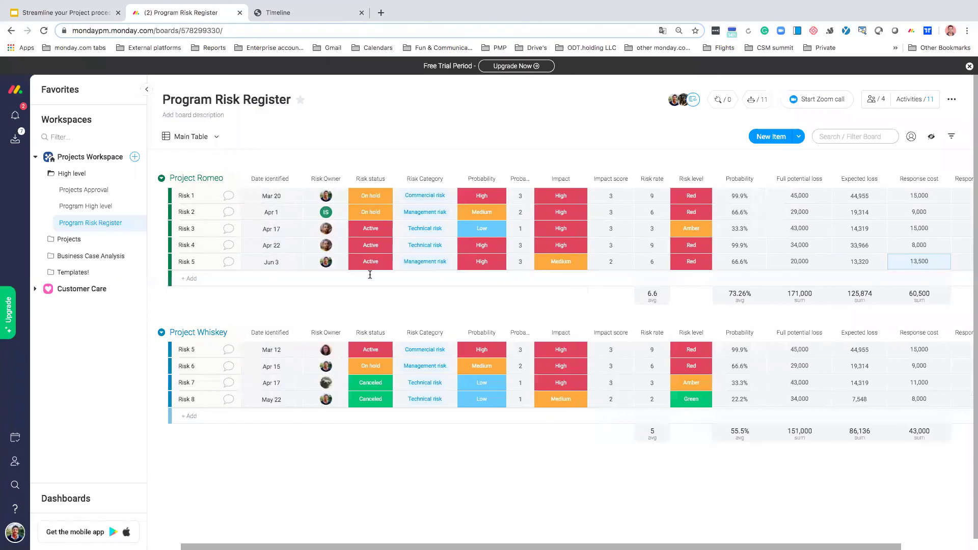
pyautogui.click(208, 143)
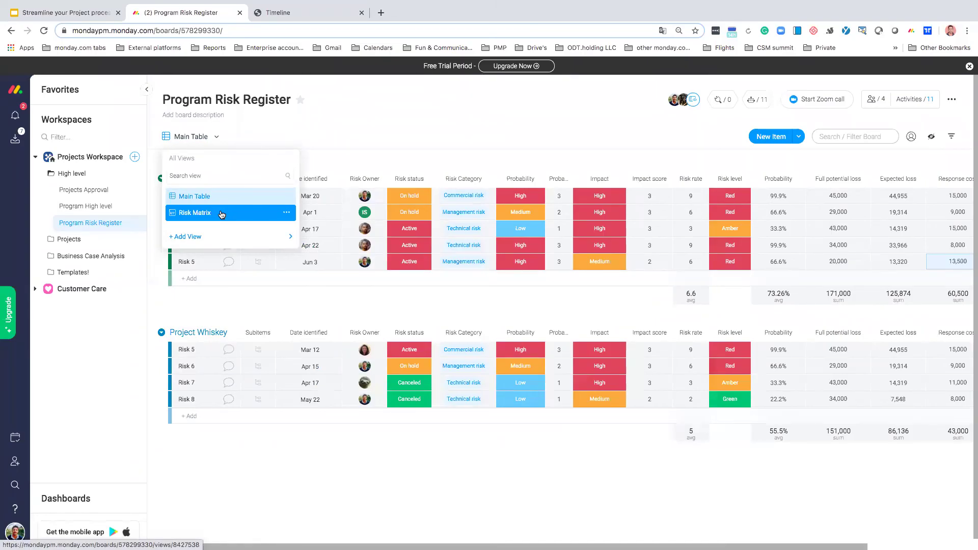
pyautogui.click(222, 214)
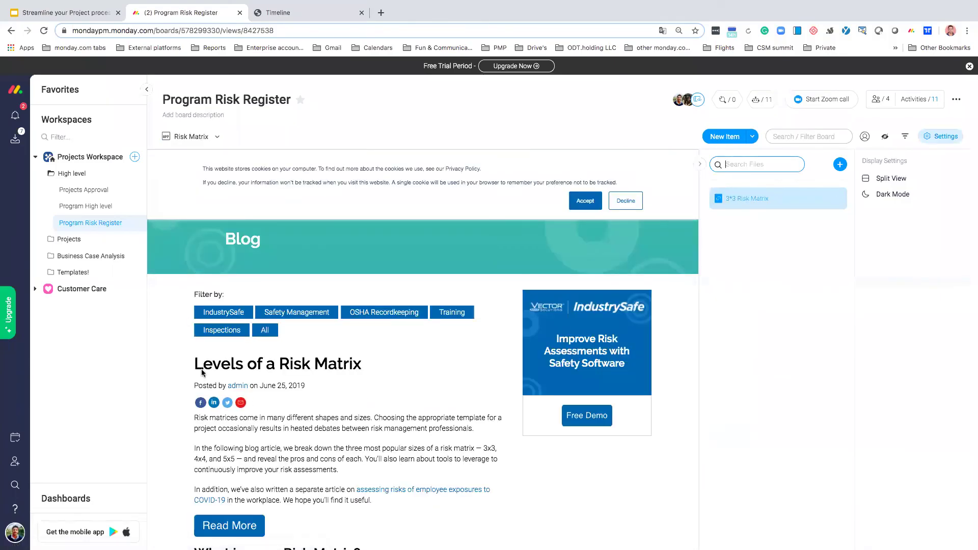
pyautogui.scroll(-10, 475, 406)
pyautogui.scroll(-4, 533, 408)
pyautogui.scroll(5, 534, 408)
pyautogui.scroll(-1, 534, 408)
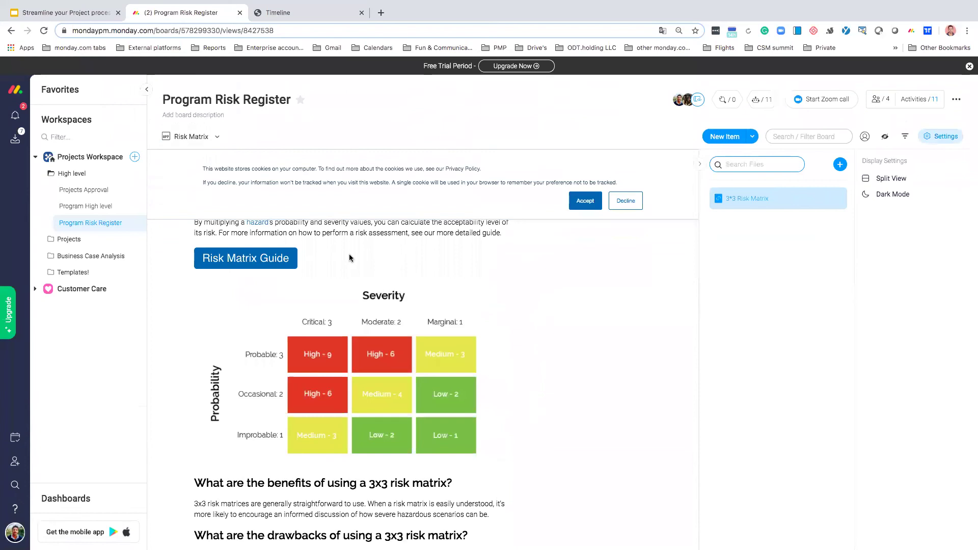
# Step: Return to the Main Table view and review the board's active automations, closing their window
pyautogui.click(201, 138)
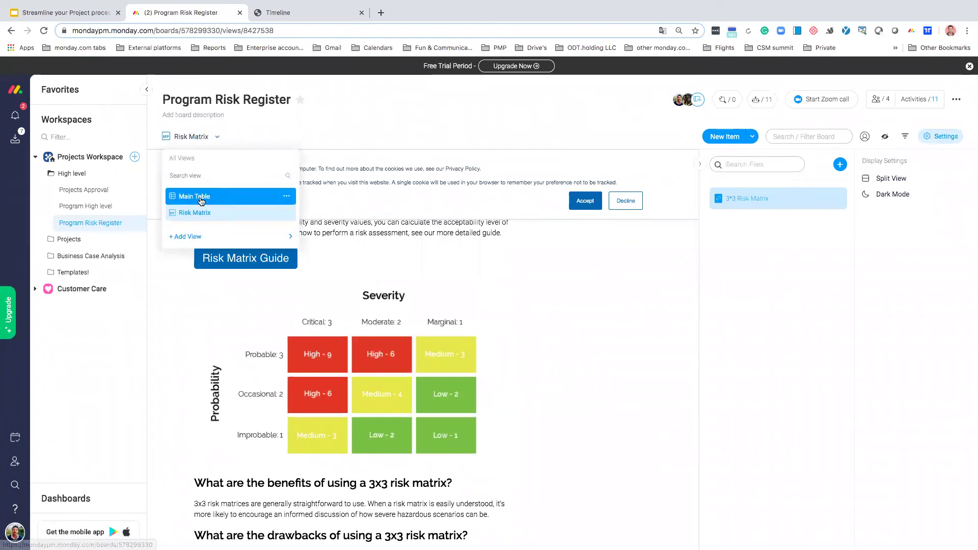
pyautogui.click(201, 197)
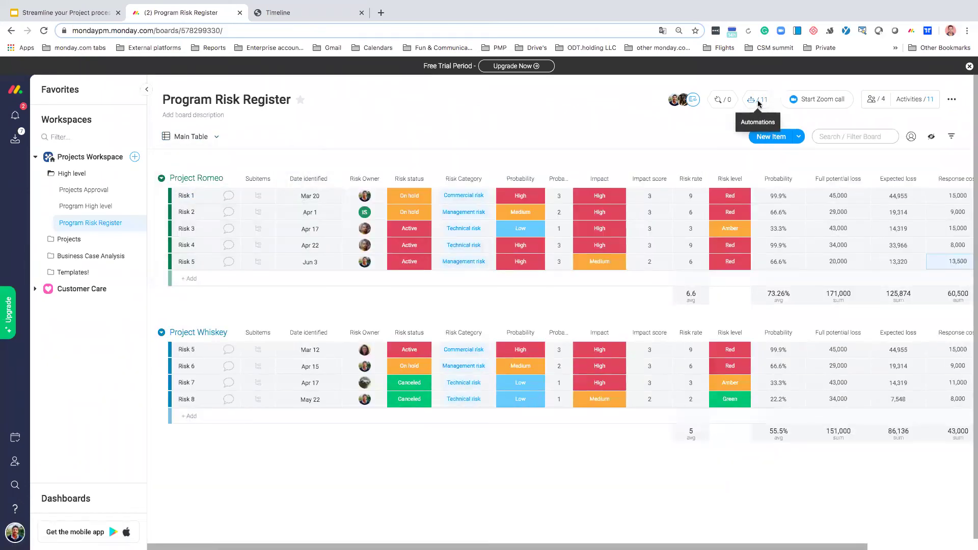
pyautogui.click(757, 100)
pyautogui.click(478, 87)
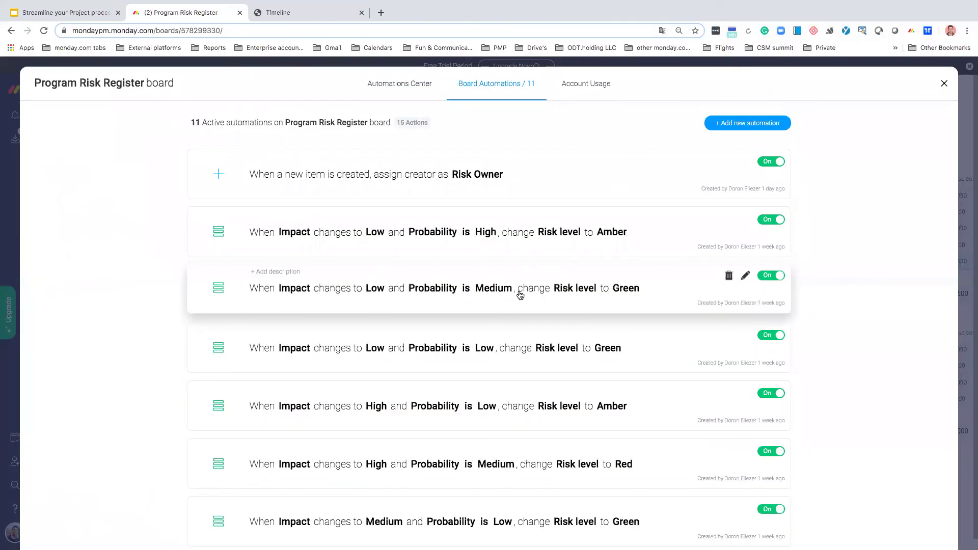
pyautogui.click(944, 83)
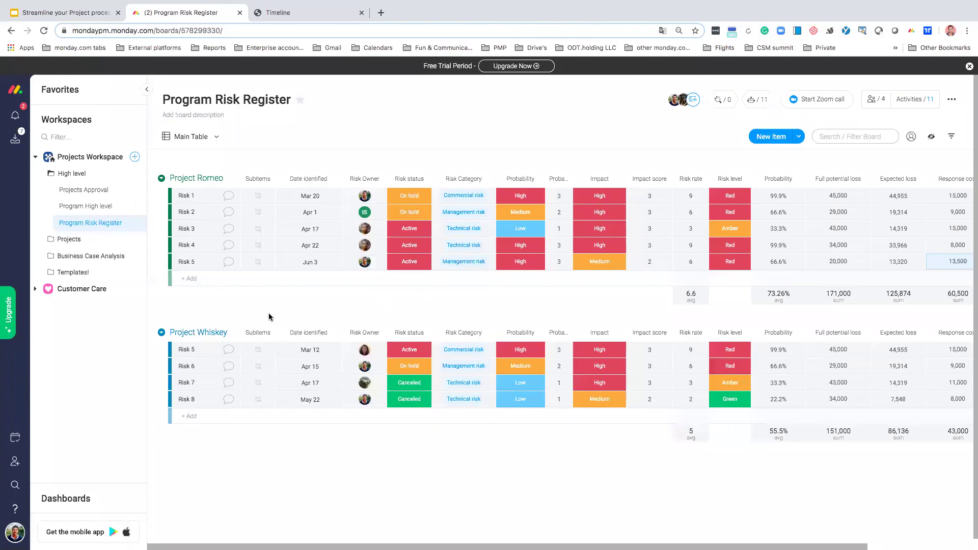
# Step: Open the Project Dashboard from the favorites and collapse the navigation pane to widen the view
pyautogui.click(60, 90)
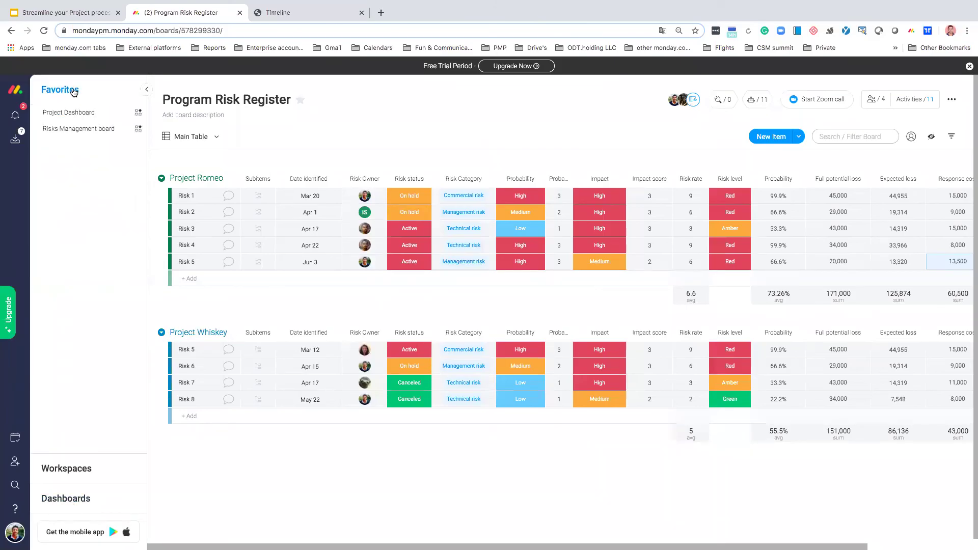
pyautogui.rightClick(77, 117)
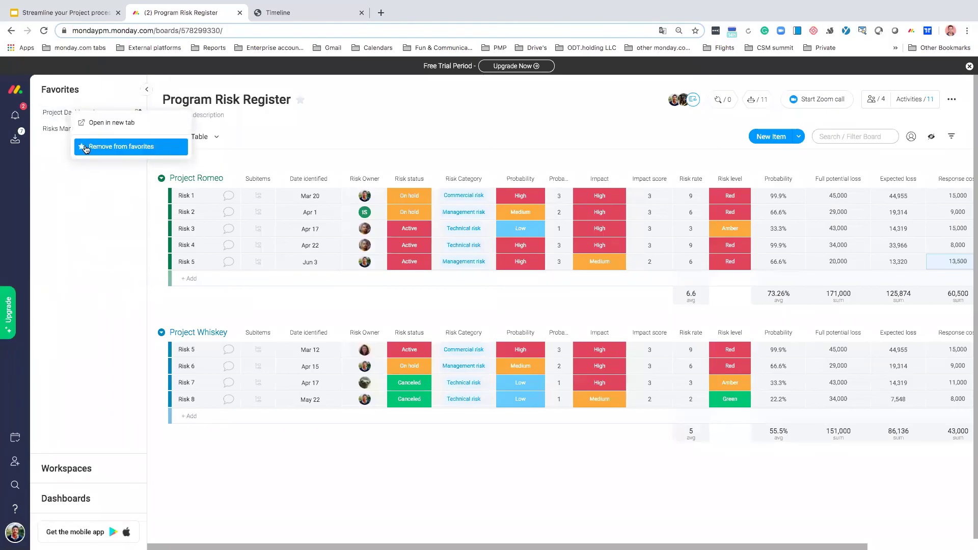
pyautogui.click(79, 192)
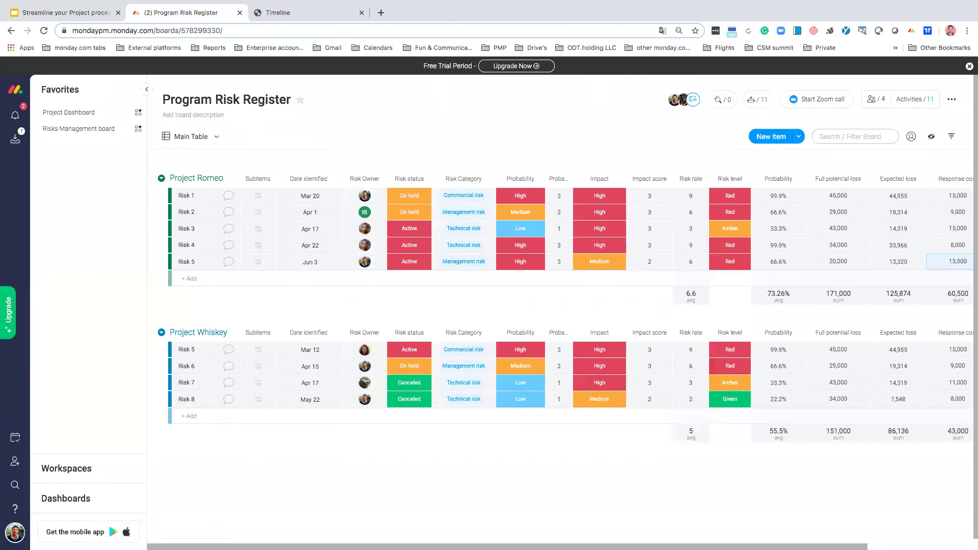
pyautogui.click(83, 113)
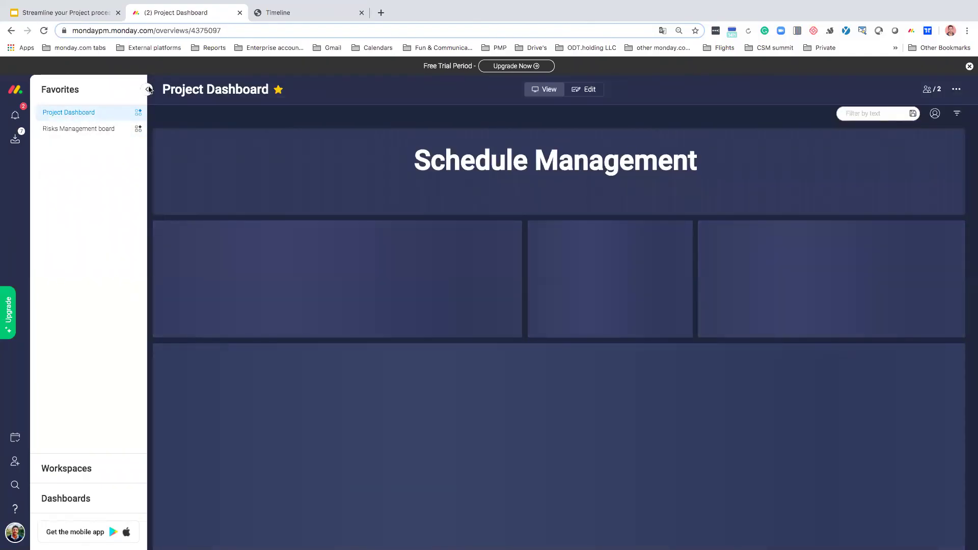
pyautogui.click(145, 91)
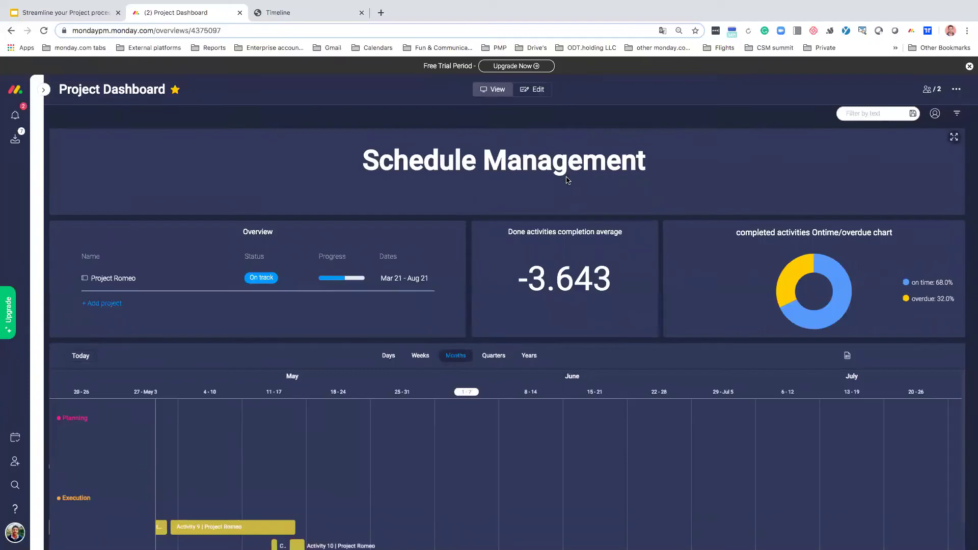
# Step: Review the filter behind the Done activities completion average widget, close it, and examine the completed activities Ontime/overdue chart
pyautogui.scroll(-3, 634, 193)
pyautogui.scroll(3, 634, 194)
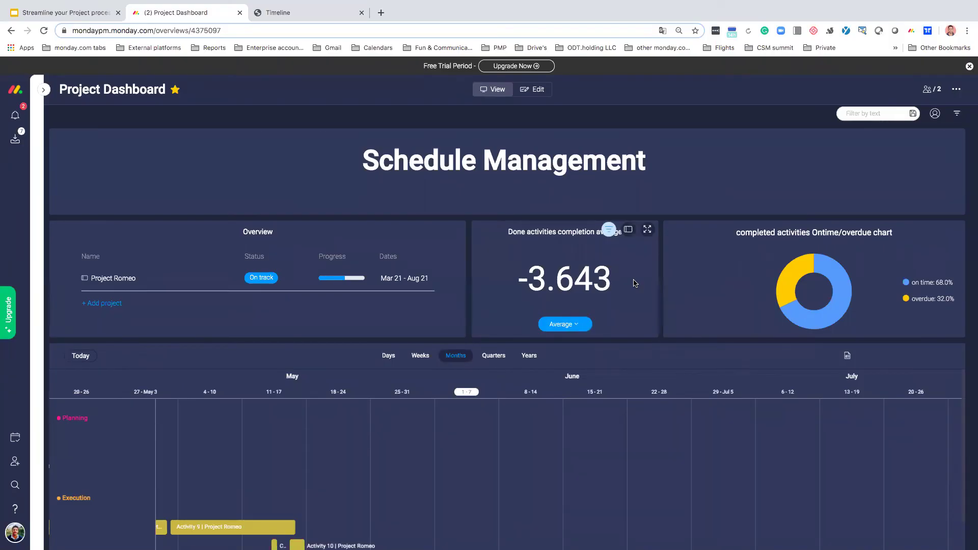
pyautogui.click(610, 232)
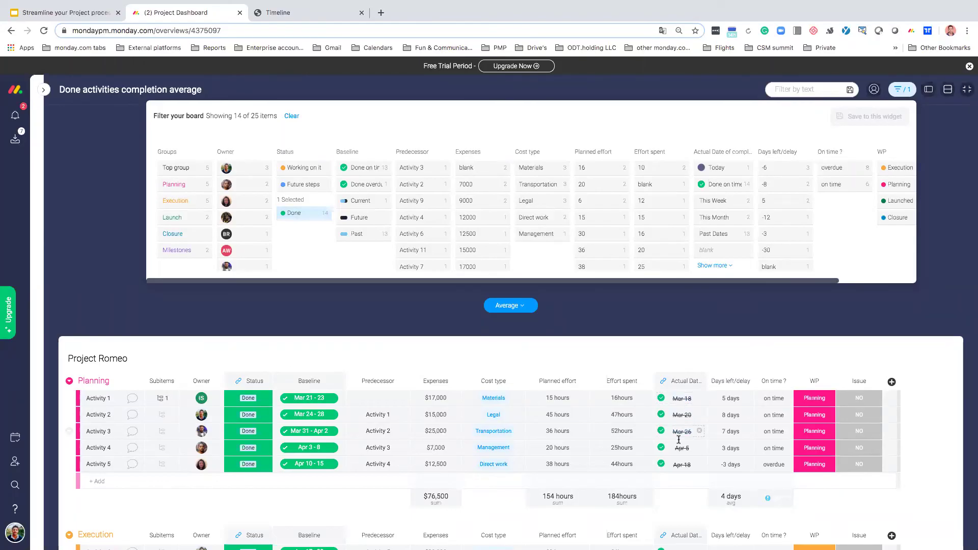
pyautogui.click(967, 89)
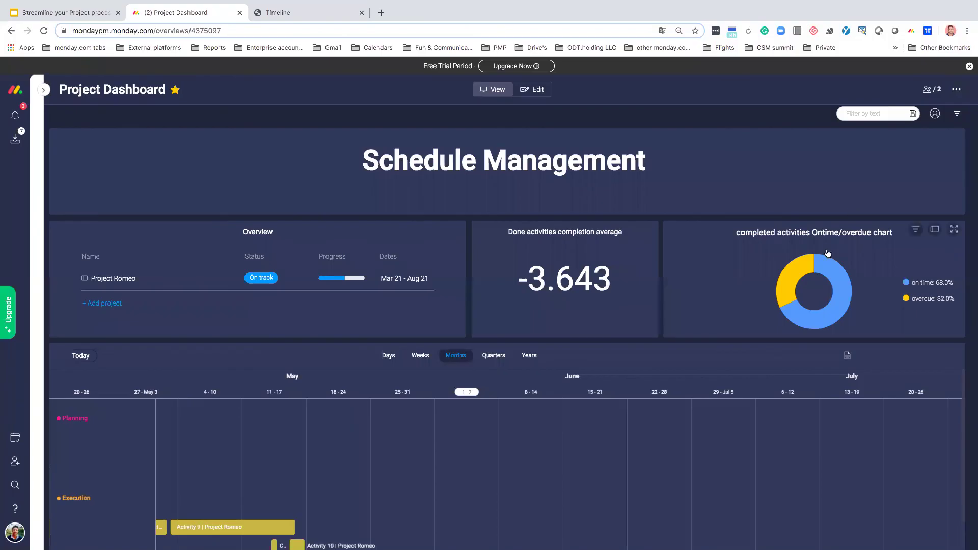
pyautogui.moveTo(817, 266)
pyautogui.moveTo(842, 285)
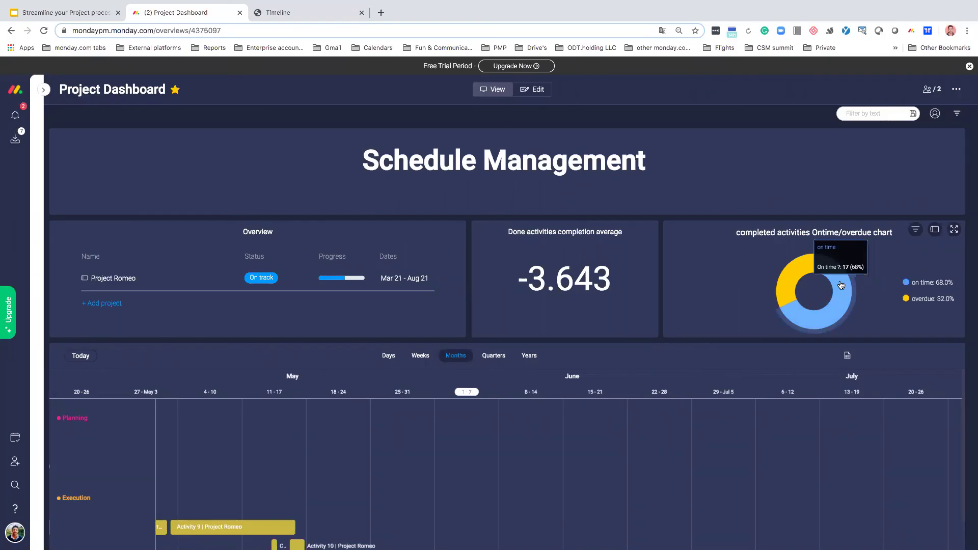
# Step: Examine Project Romeo's activities and milestones from April to August on the Schedule Management timeline
pyautogui.scroll(-1, 764, 285)
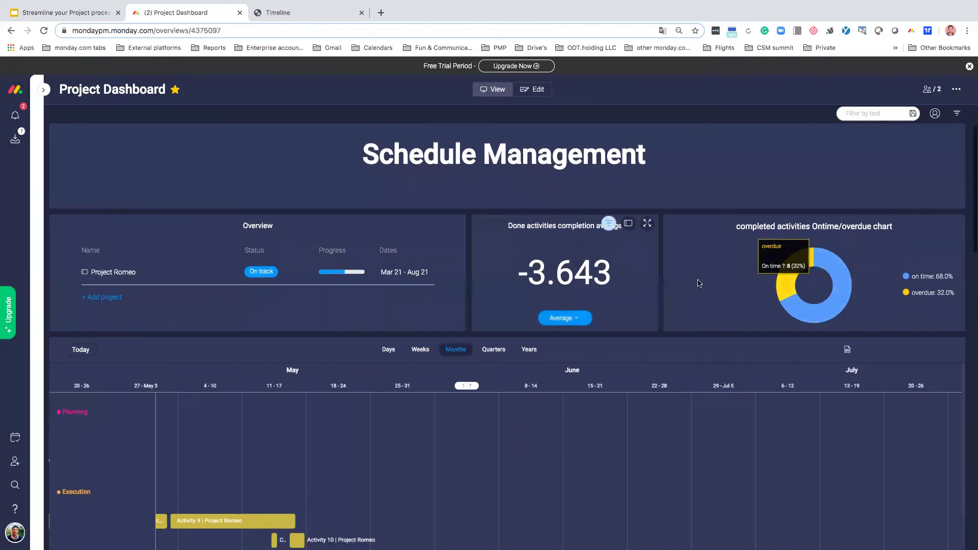
pyautogui.scroll(-3, 699, 283)
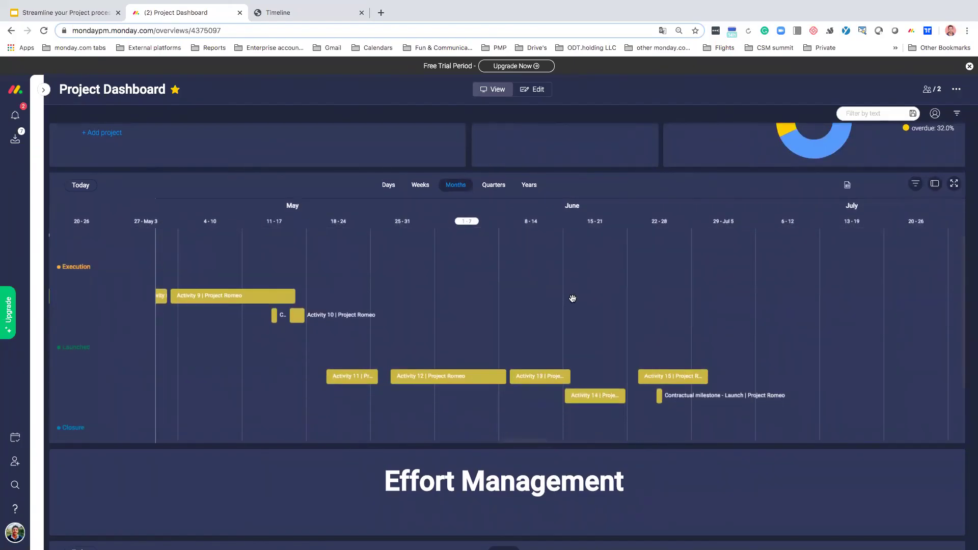
pyautogui.scroll(-1, 573, 299)
pyautogui.hscroll(-5, 573, 298)
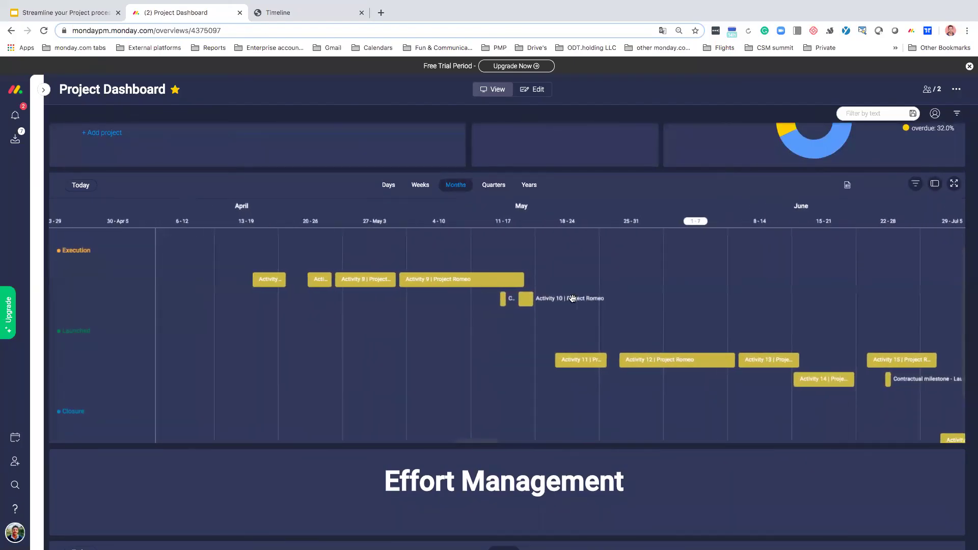
pyautogui.hscroll(-1, 572, 298)
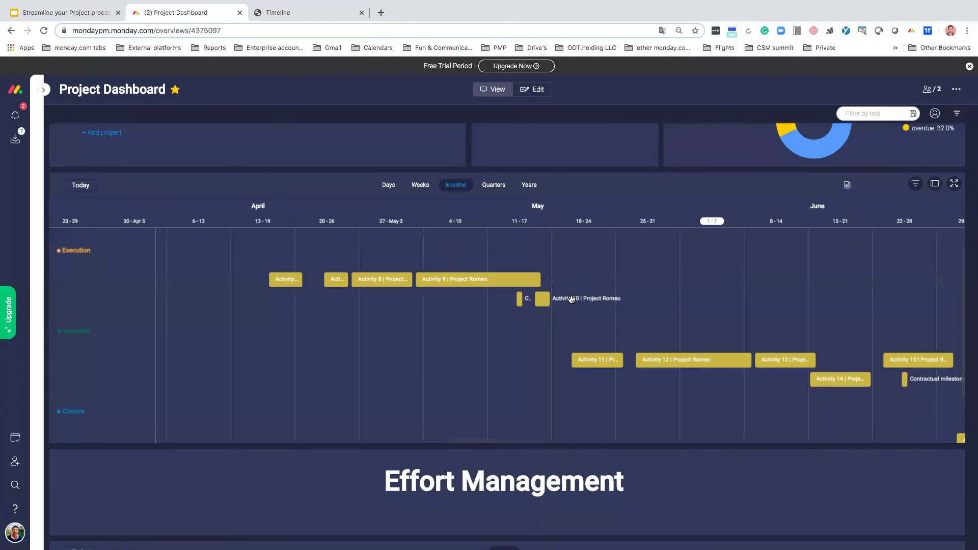
pyautogui.scroll(-2, 571, 300)
pyautogui.hscroll(6, 573, 306)
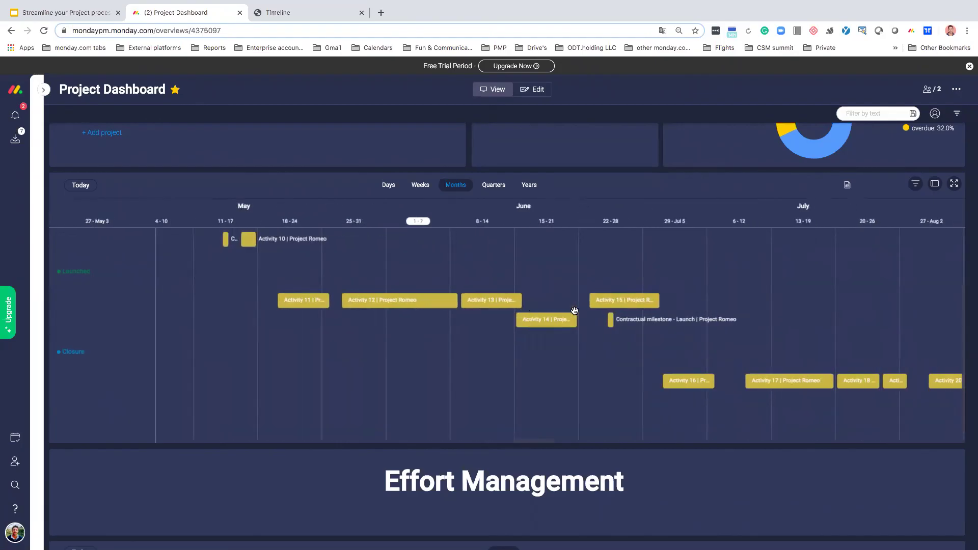
pyautogui.hscroll(5, 593, 316)
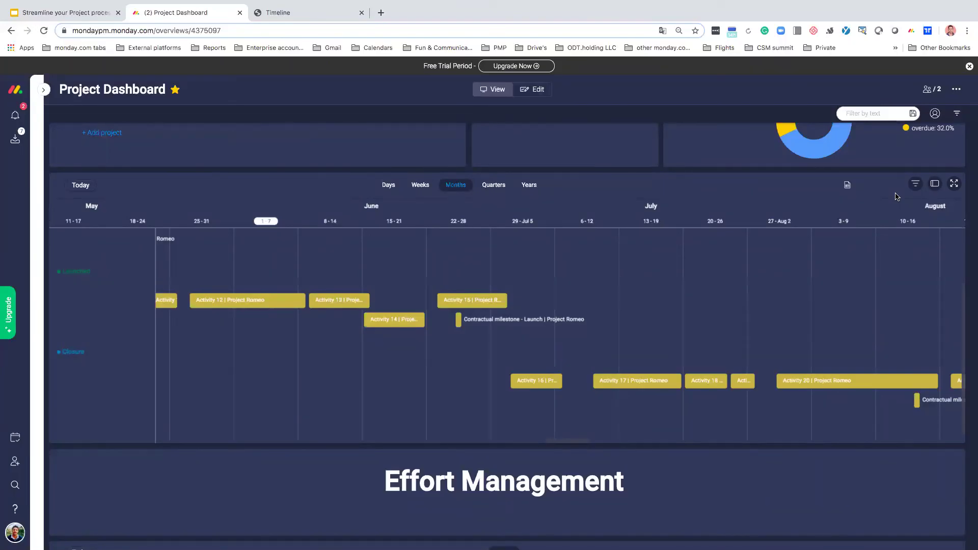
pyautogui.scroll(-1, 965, 279)
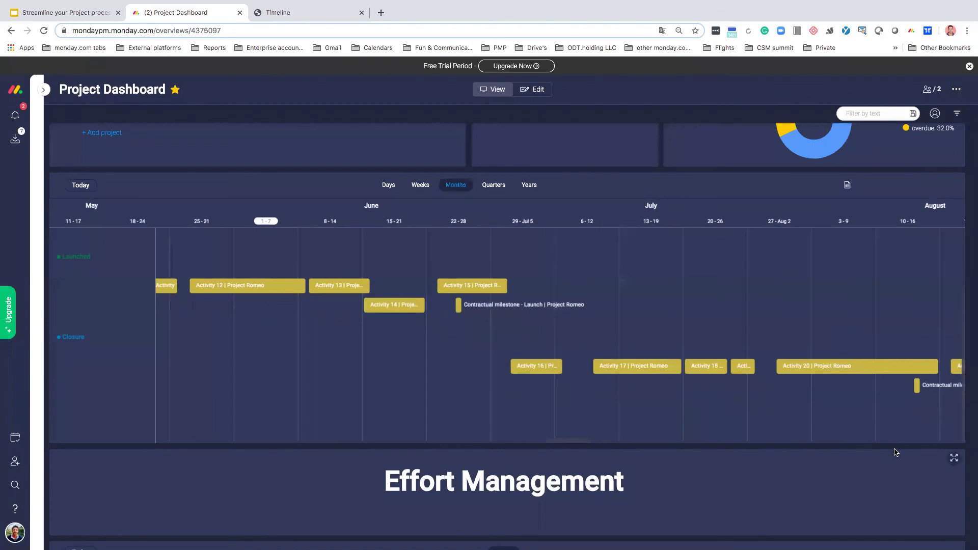
# Step: Examine the weekly team workload and the Planned VS actual effort chart in the Effort Management section
pyautogui.scroll(-3, 896, 452)
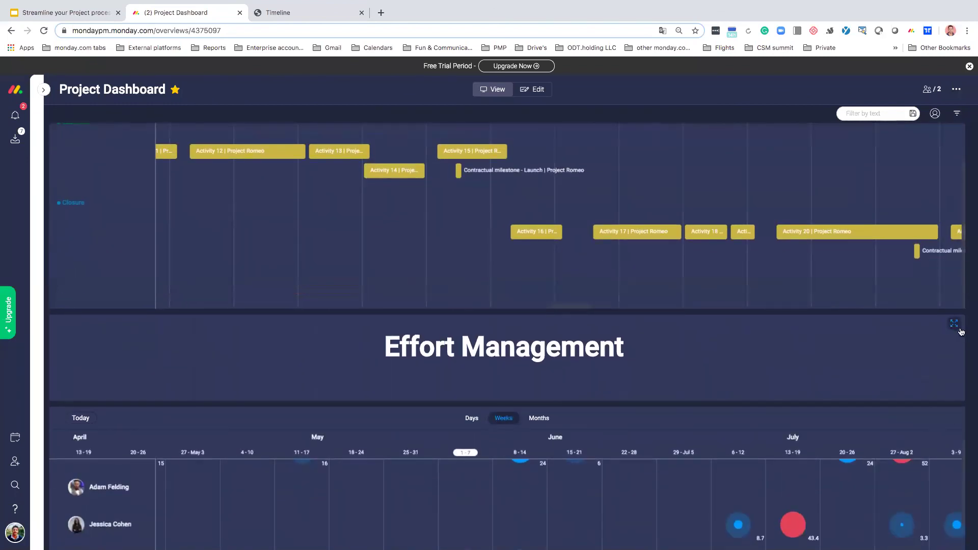
pyautogui.scroll(-4, 964, 330)
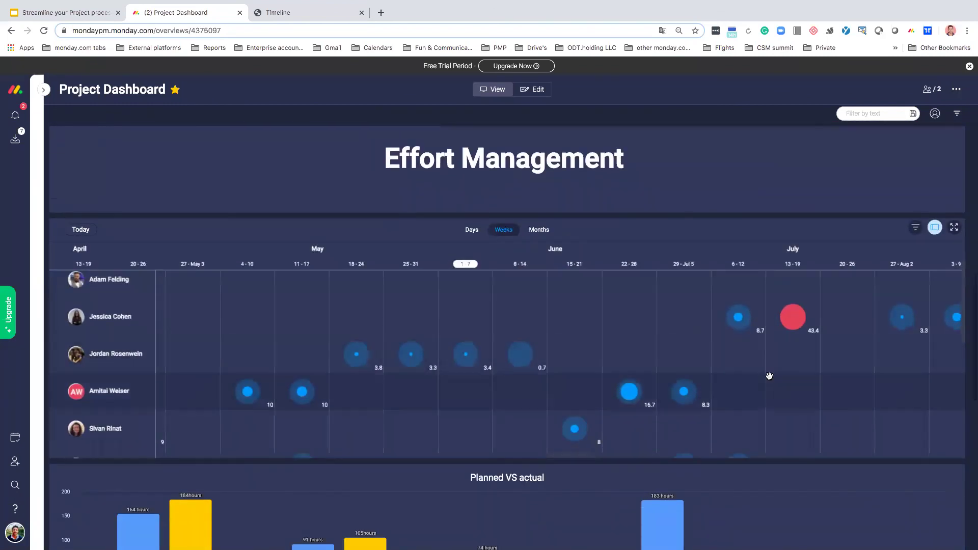
pyautogui.hscroll(3, 764, 376)
pyautogui.scroll(1, 764, 376)
pyautogui.hscroll(2, 765, 376)
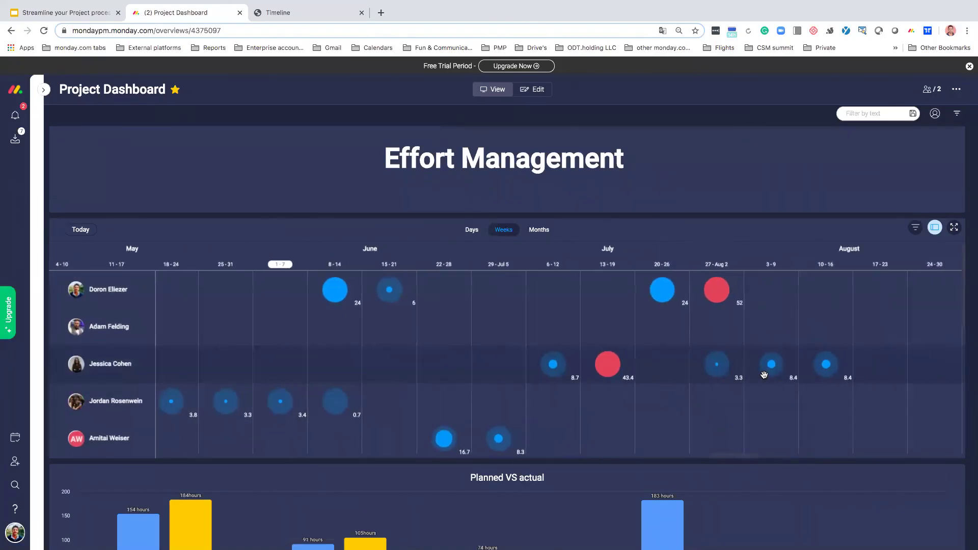
pyautogui.hscroll(1, 765, 375)
pyautogui.scroll(-1, 764, 375)
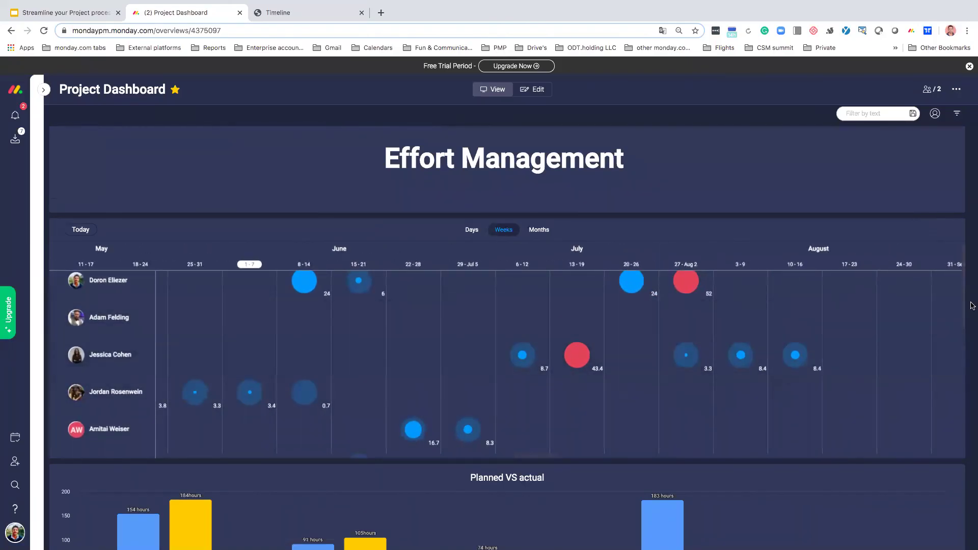
pyautogui.scroll(-3, 972, 306)
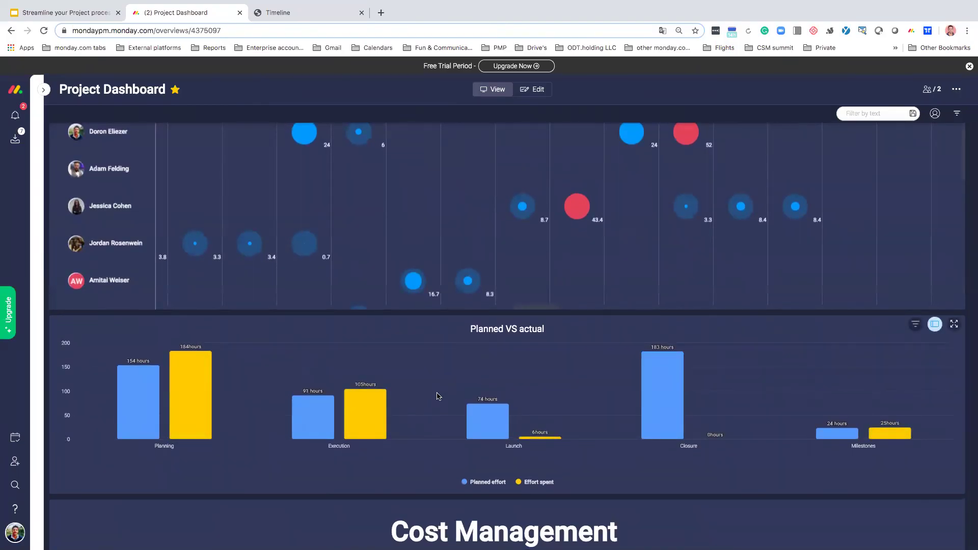
# Step: Compare planned effort with effort spent per phase in the Planned VS actual chart, and go on to the Cost Management section
pyautogui.moveTo(203, 378)
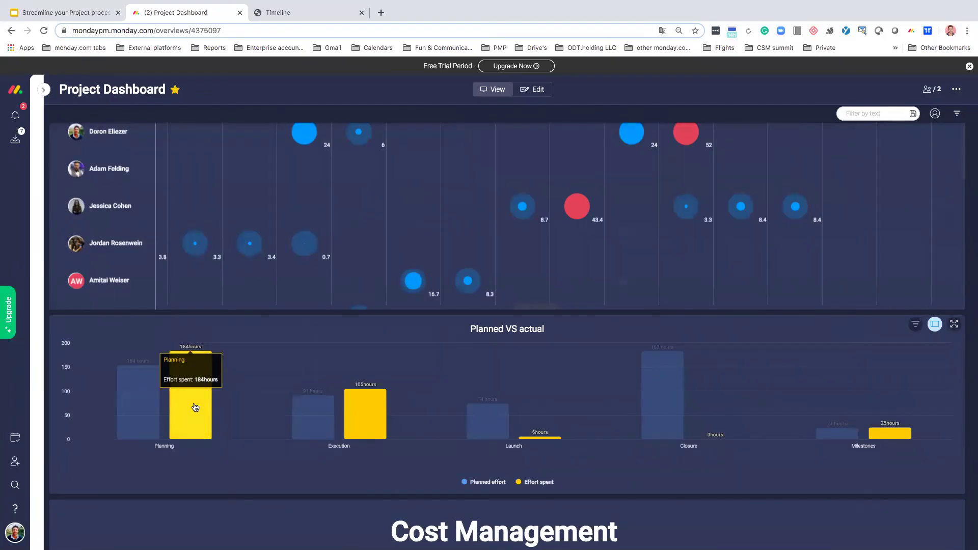
pyautogui.moveTo(143, 409)
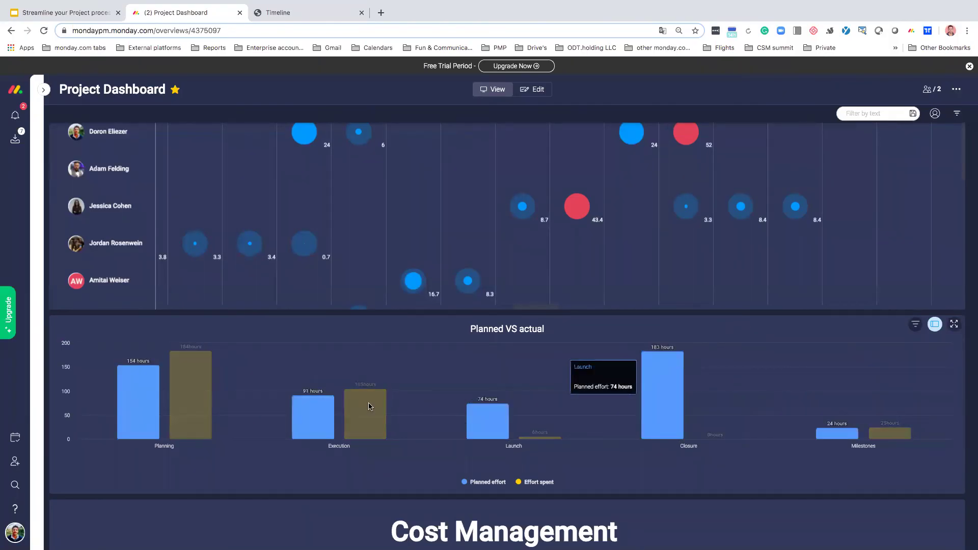
pyautogui.moveTo(368, 397)
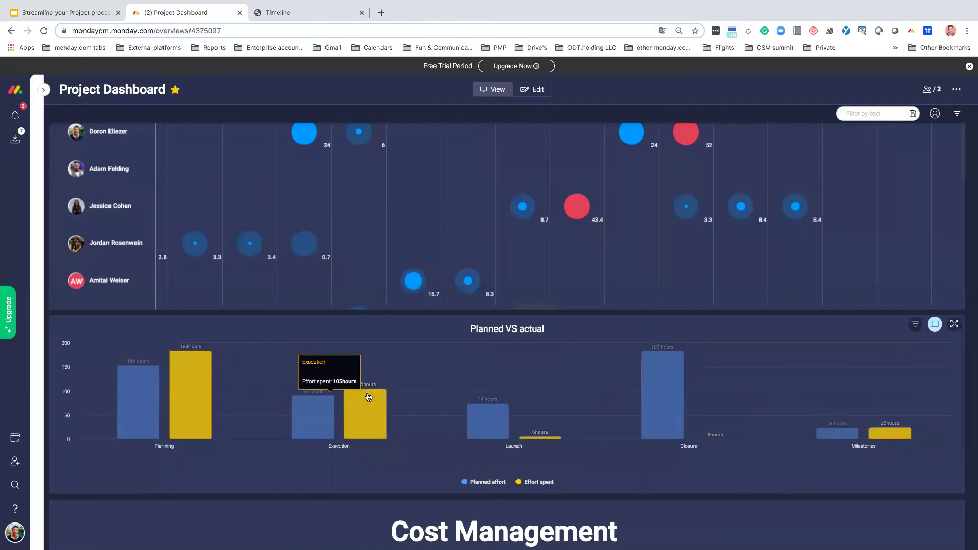
pyautogui.scroll(-2, 974, 400)
pyautogui.scroll(-5, 973, 400)
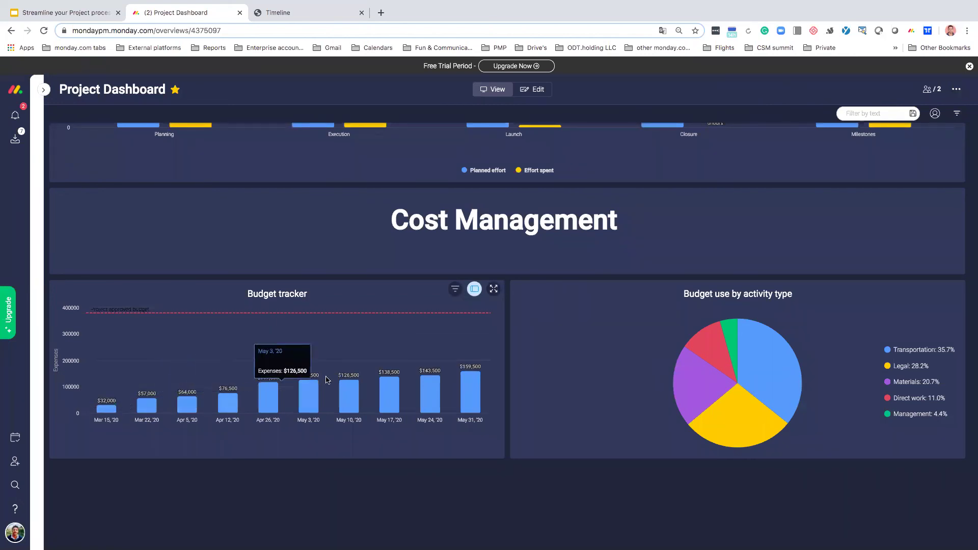
# Step: Switch the Project Dashboard to edit mode and look into the Budget tracker widget's filter options, closing them without changes
pyautogui.click(539, 90)
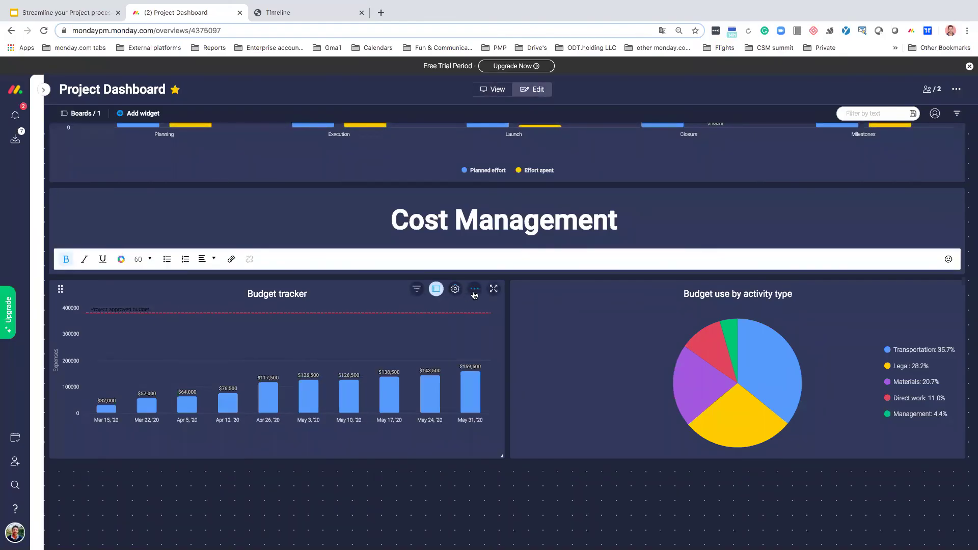
pyautogui.click(456, 289)
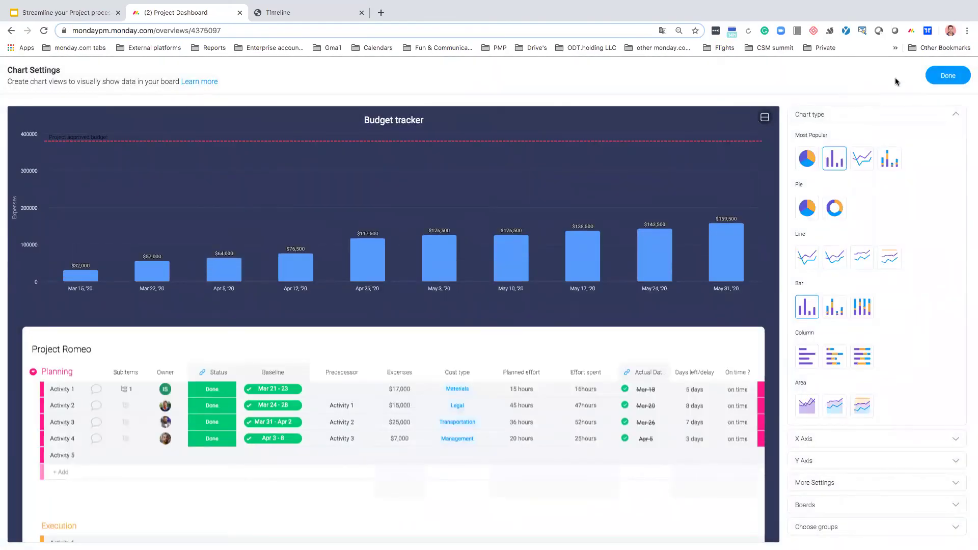
pyautogui.press('Escape')
pyautogui.moveTo(436, 289)
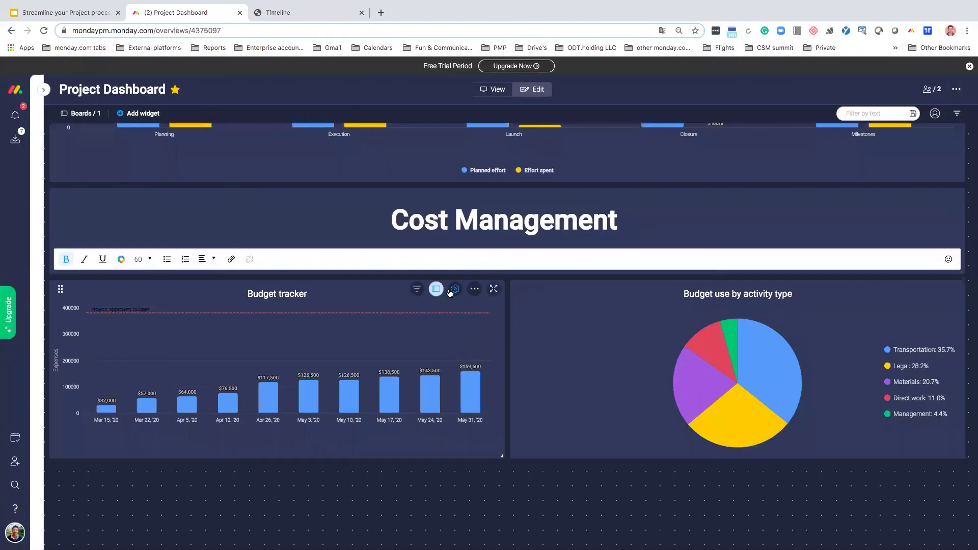
pyautogui.click(417, 290)
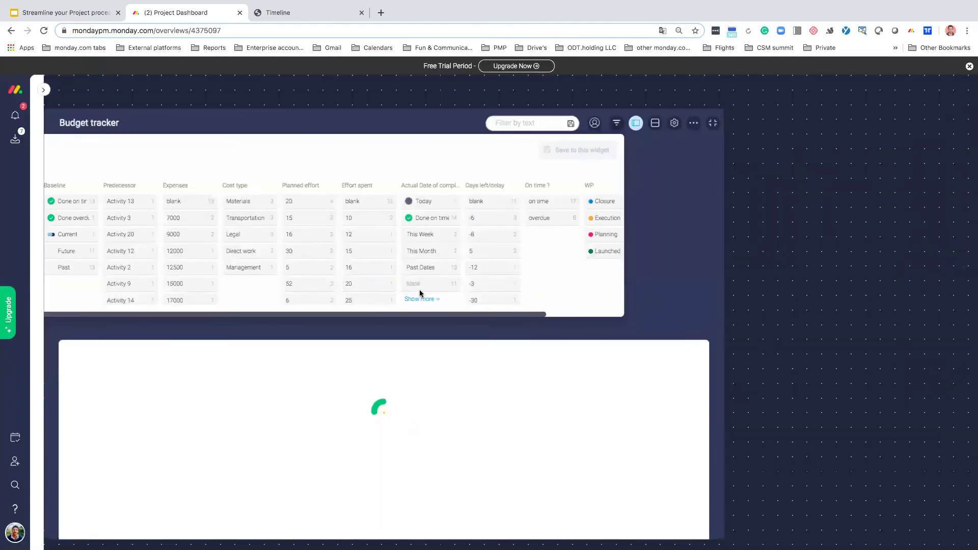
pyautogui.click(966, 90)
pyautogui.click(967, 91)
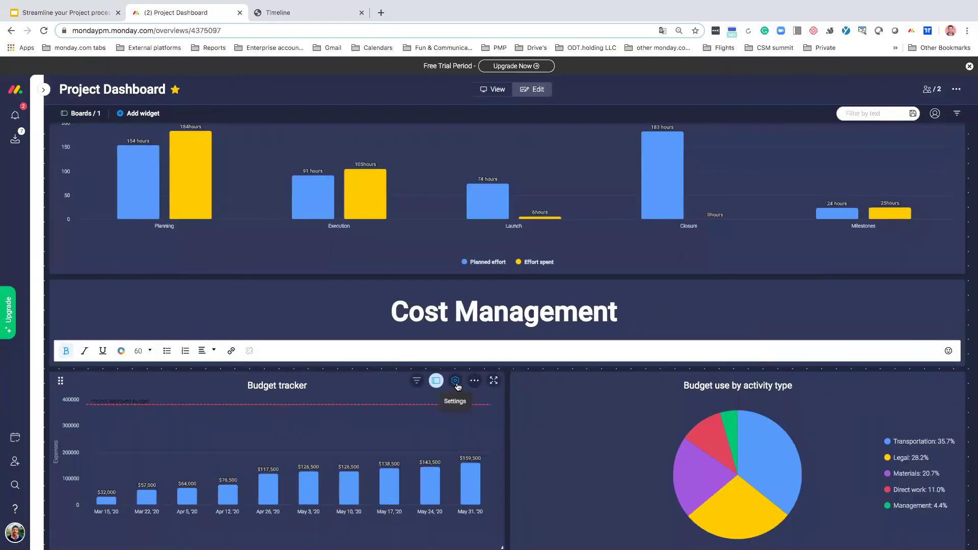
# Step: Open the Budget tracker's chart settings and group its X axis dates by Month
pyautogui.click(455, 381)
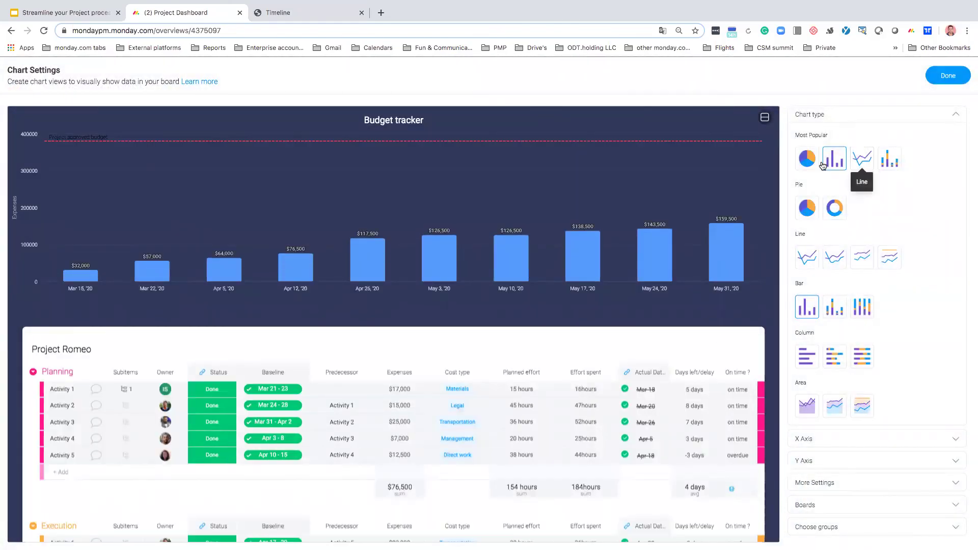
pyautogui.scroll(-1, 847, 261)
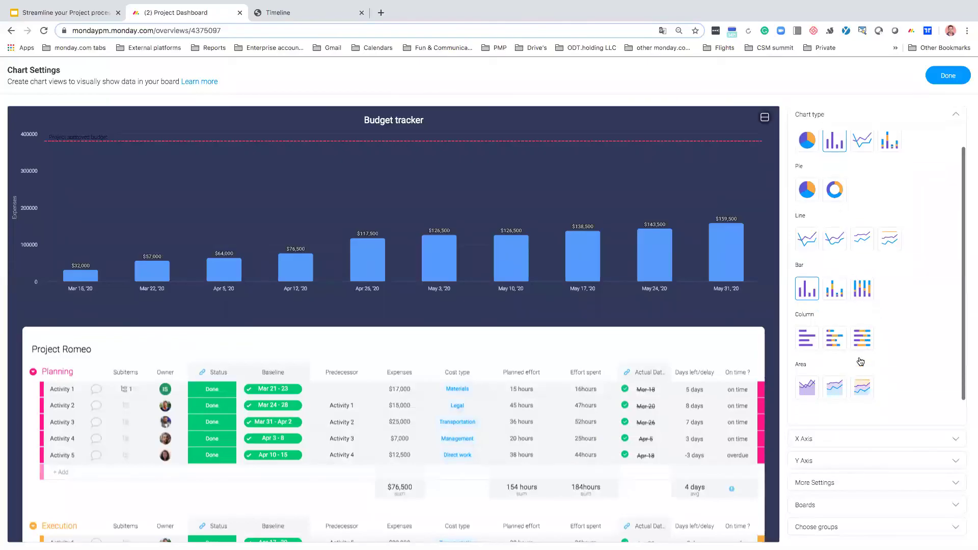
pyautogui.click(872, 445)
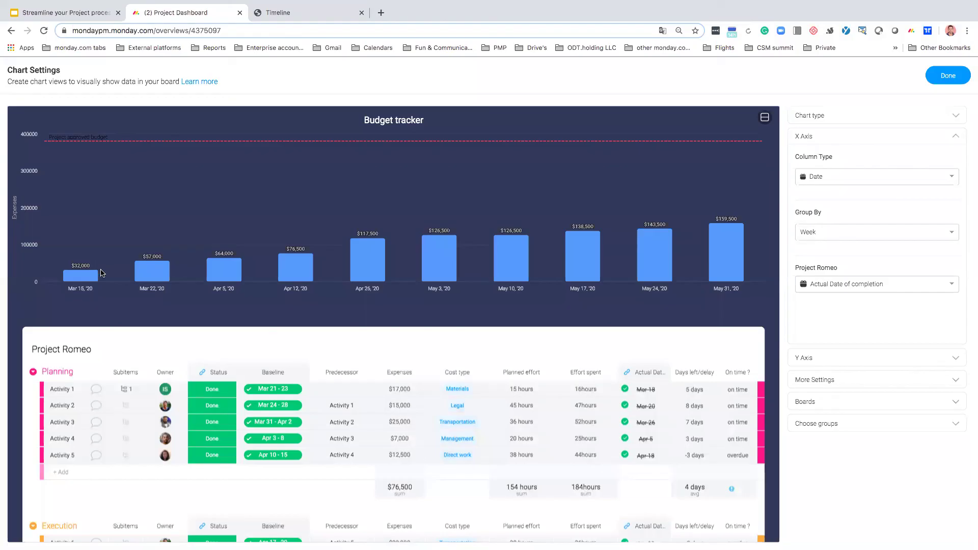
pyautogui.click(821, 237)
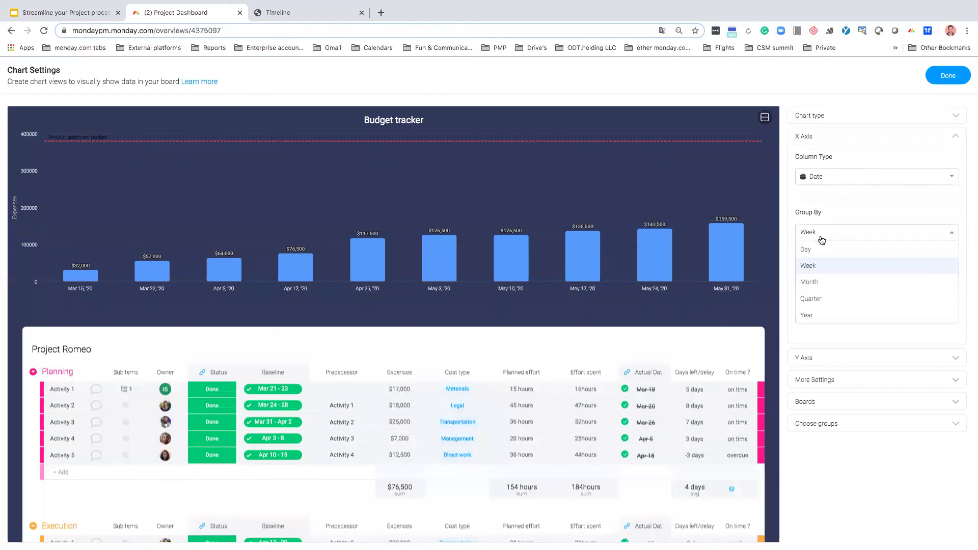
pyautogui.click(820, 281)
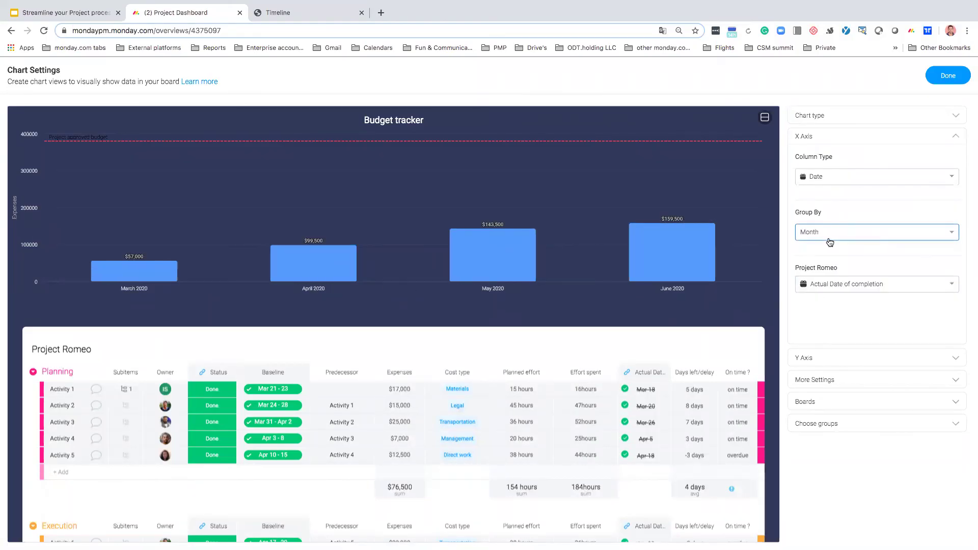
# Step: Review the Budget tracker's Y axis, cumulative data, benchmark line, board and group settings, and finish the chart settings
pyautogui.click(821, 359)
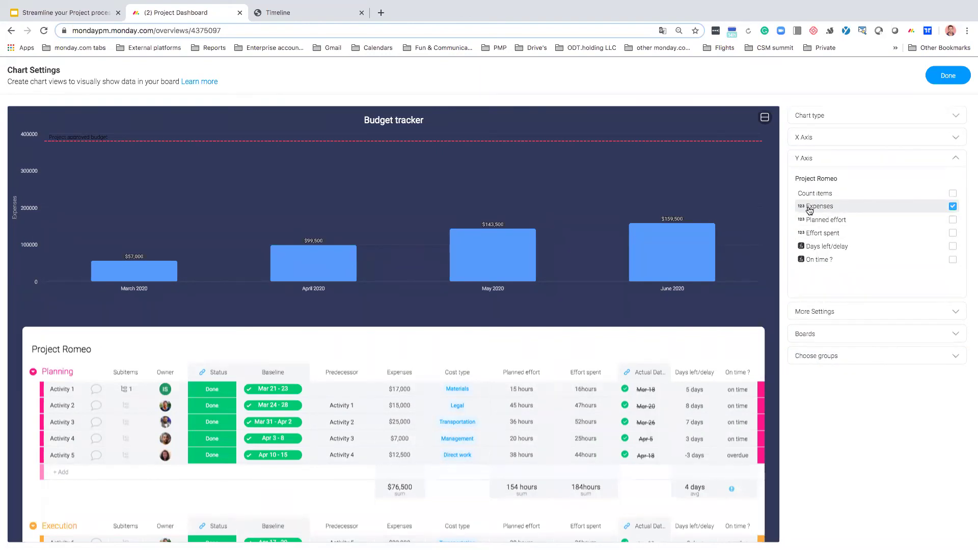
pyautogui.click(841, 317)
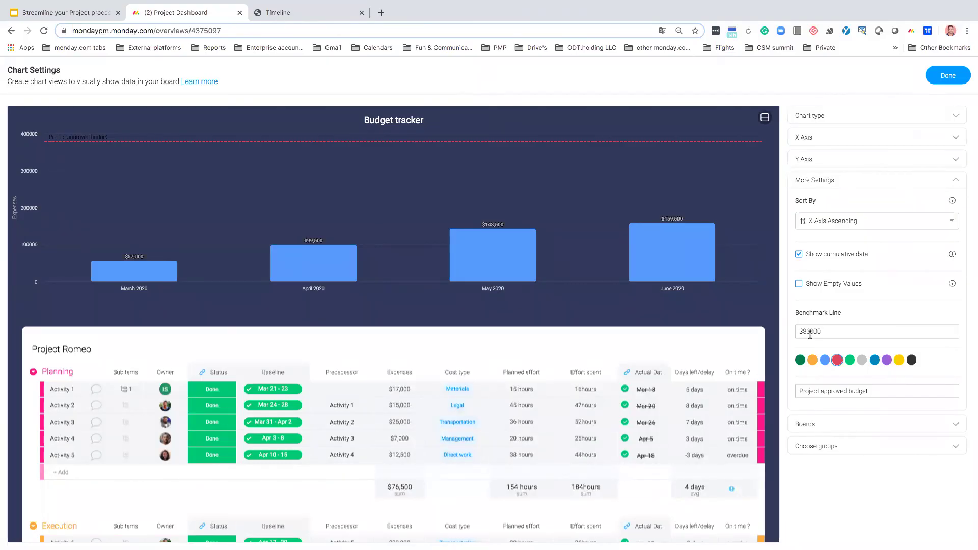
pyautogui.click(822, 430)
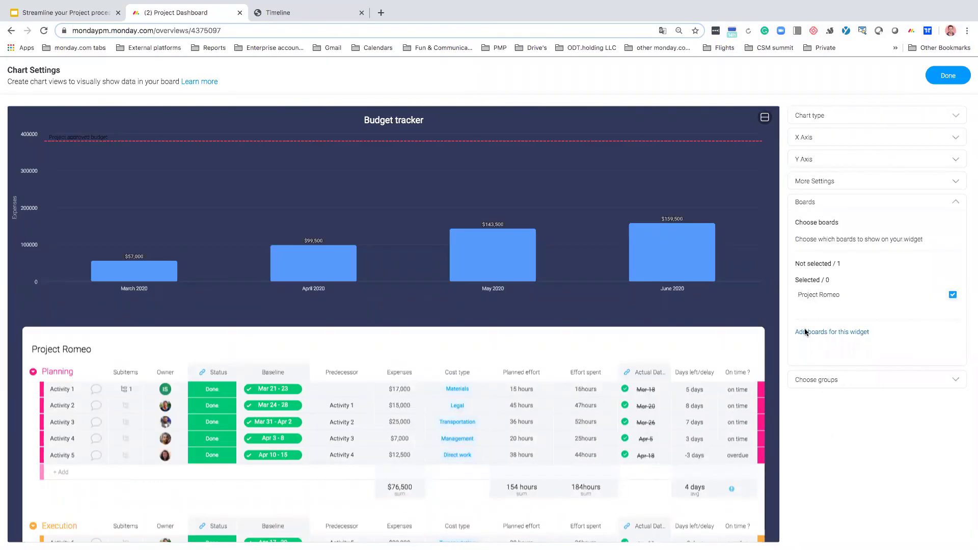
pyautogui.click(820, 380)
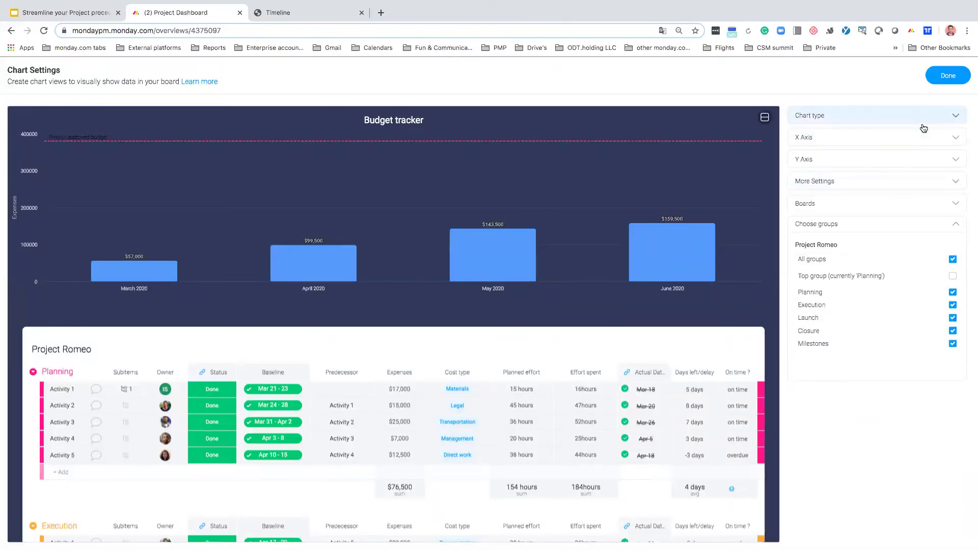
pyautogui.click(948, 77)
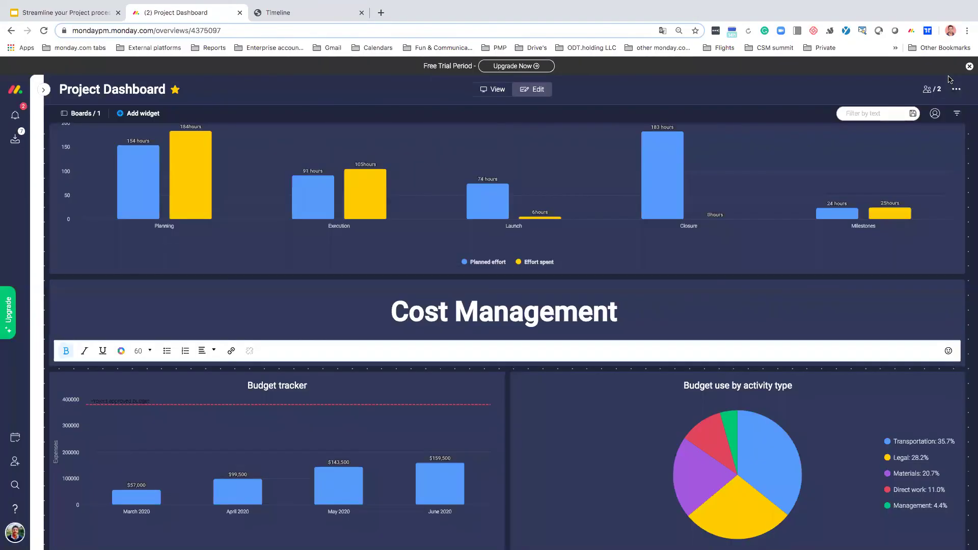
# Step: Examine the Budget use by activity type chart and return to the Schedule Management section at the start of the dashboard
pyautogui.scroll(-3, 972, 318)
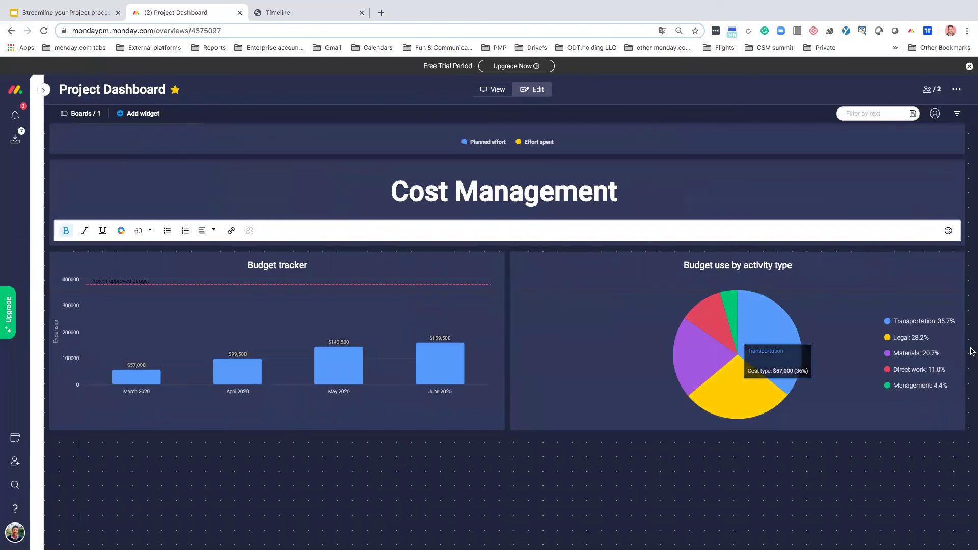
pyautogui.scroll(10, 972, 352)
pyautogui.scroll(8, 972, 352)
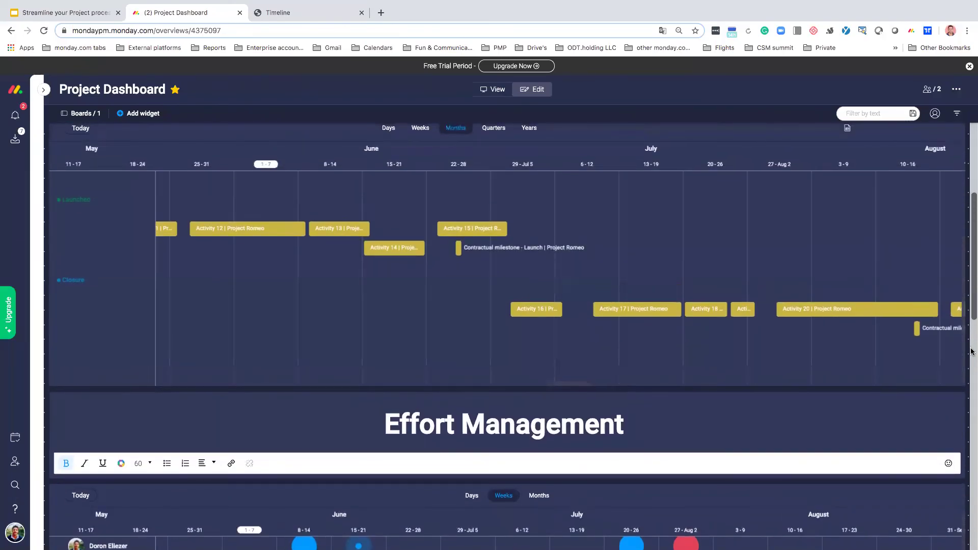
pyautogui.scroll(-3, 972, 352)
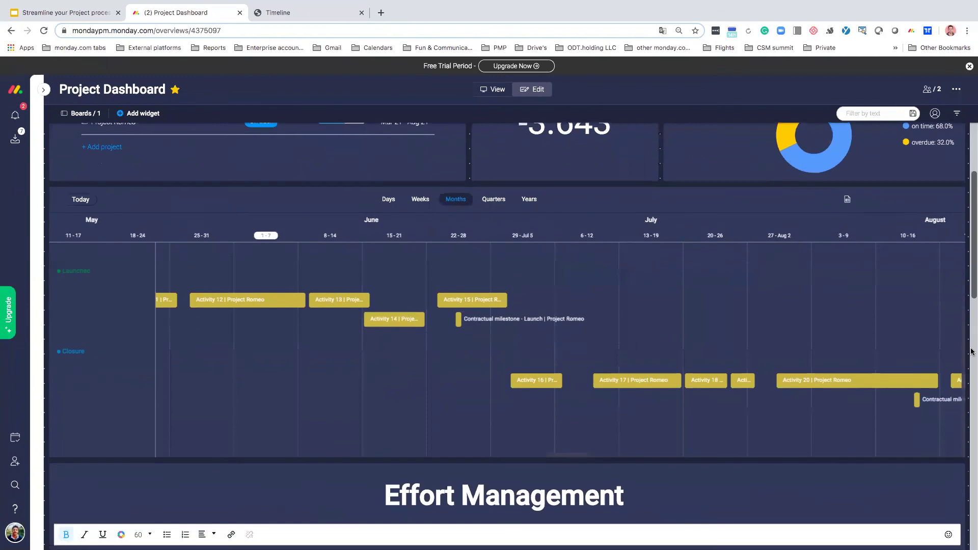
pyautogui.scroll(6, 972, 352)
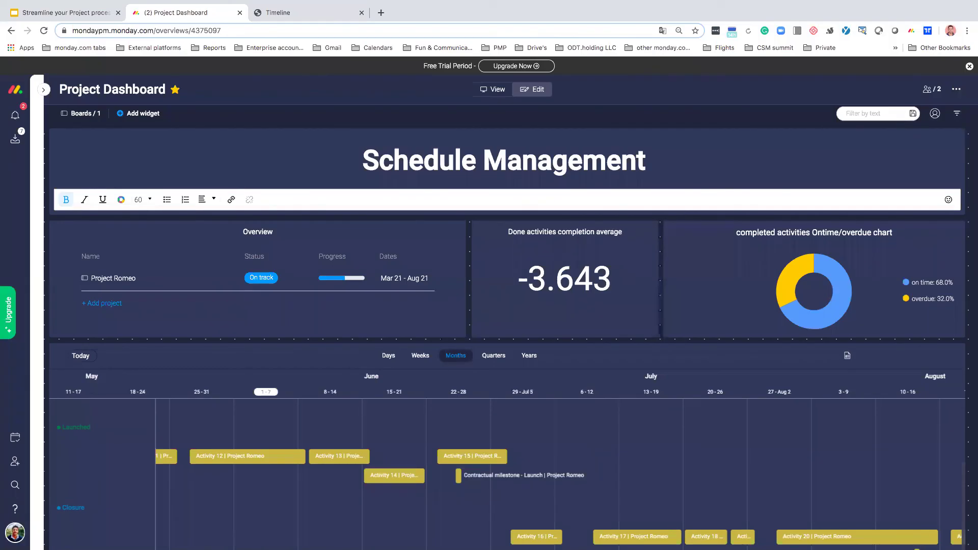
# Step: Open the Risks Management board from the favorites and examine the Red risks behind the Overall risk level battery
pyautogui.click(44, 89)
pyautogui.click(74, 131)
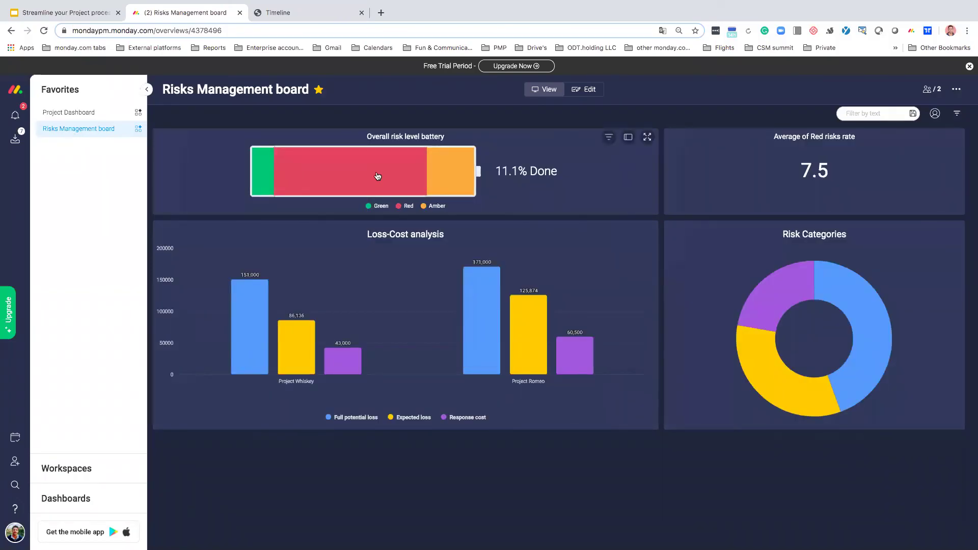
pyautogui.moveTo(444, 179)
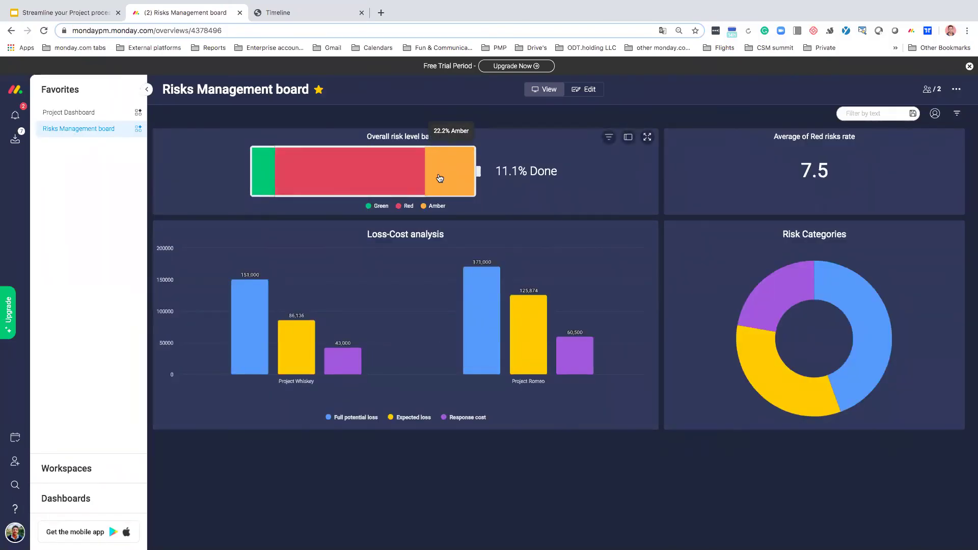
pyautogui.moveTo(370, 179)
pyautogui.click(385, 180)
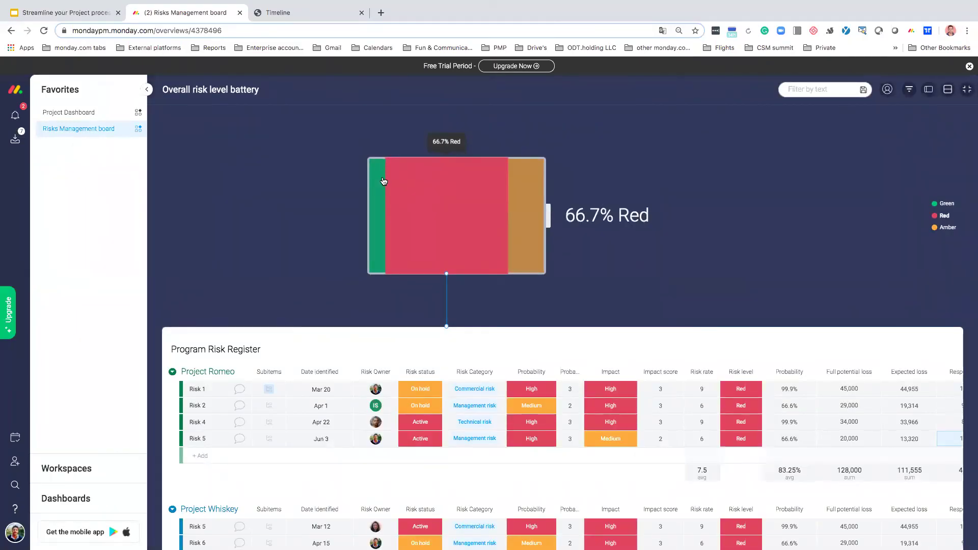
pyautogui.scroll(-1, 583, 346)
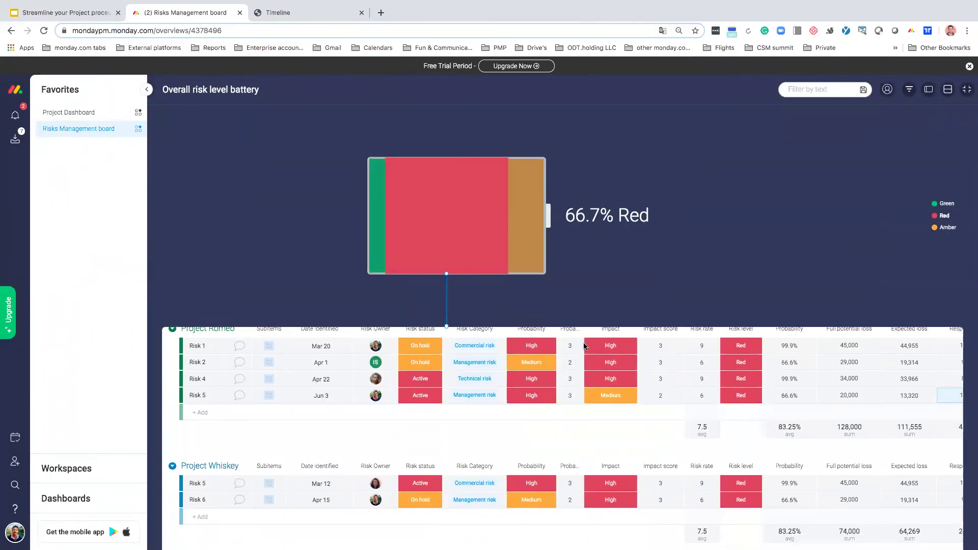
pyautogui.scroll(1, 585, 348)
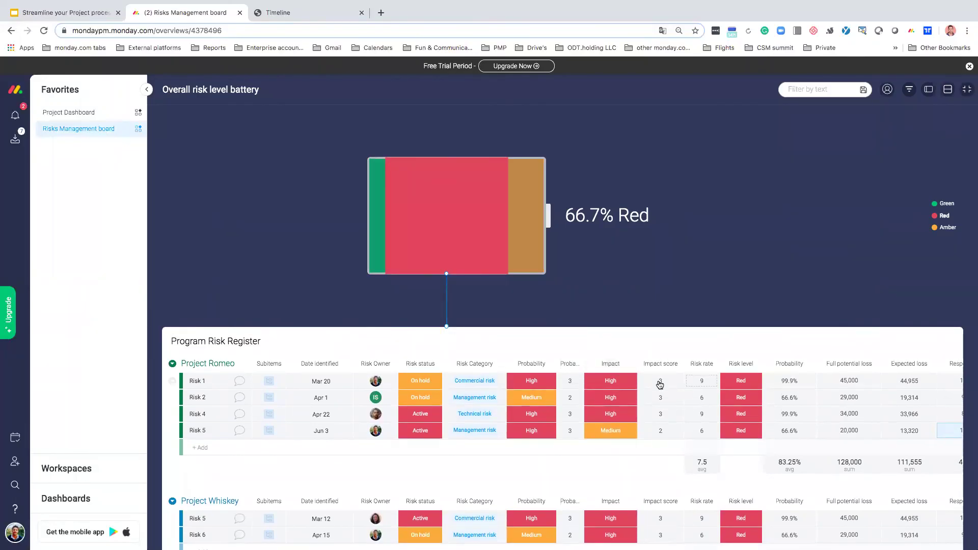
pyautogui.click(968, 90)
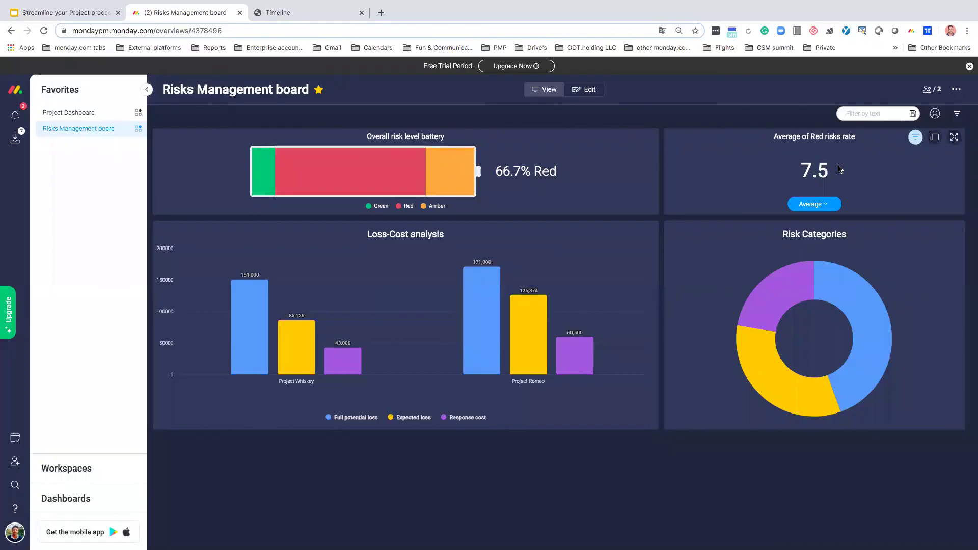
# Step: Review the filter behind the Average of Red risks rate widget, close it, and examine the Risk Categories and Loss-Cost analysis charts
pyautogui.click(916, 138)
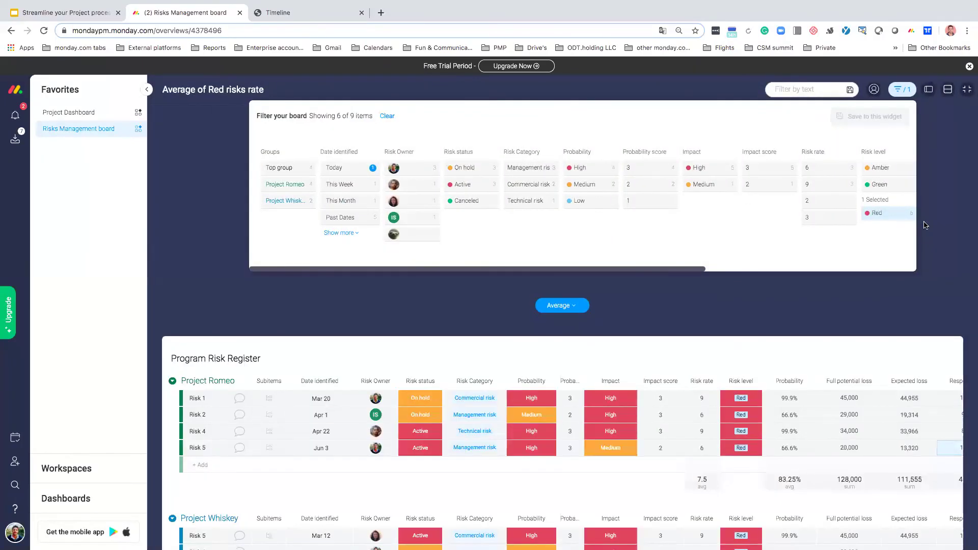
pyautogui.click(966, 89)
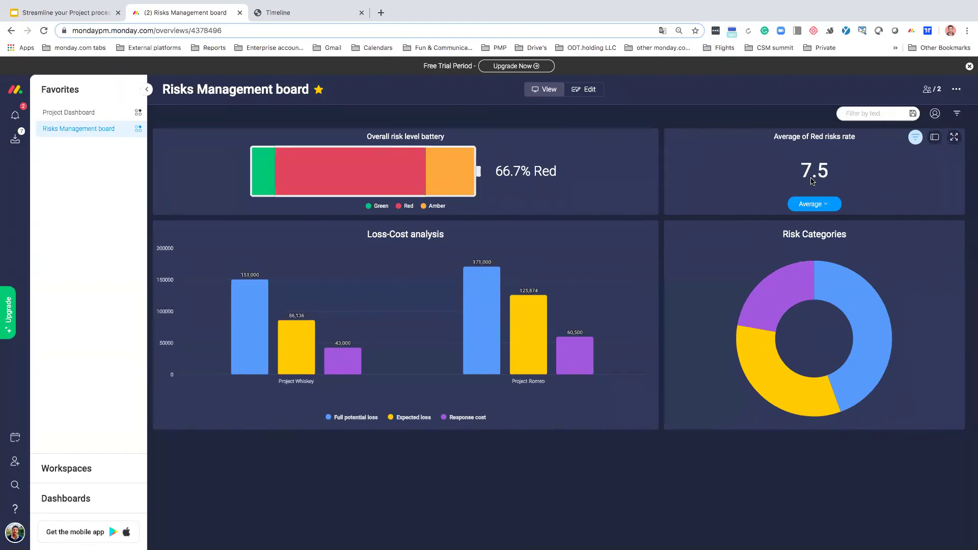
pyautogui.moveTo(788, 311)
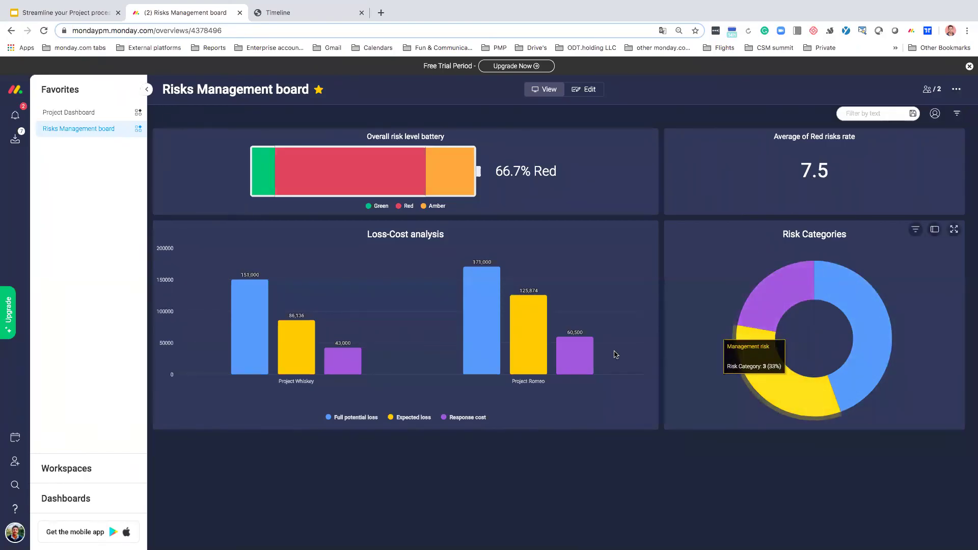
pyautogui.moveTo(545, 334)
pyautogui.moveTo(475, 327)
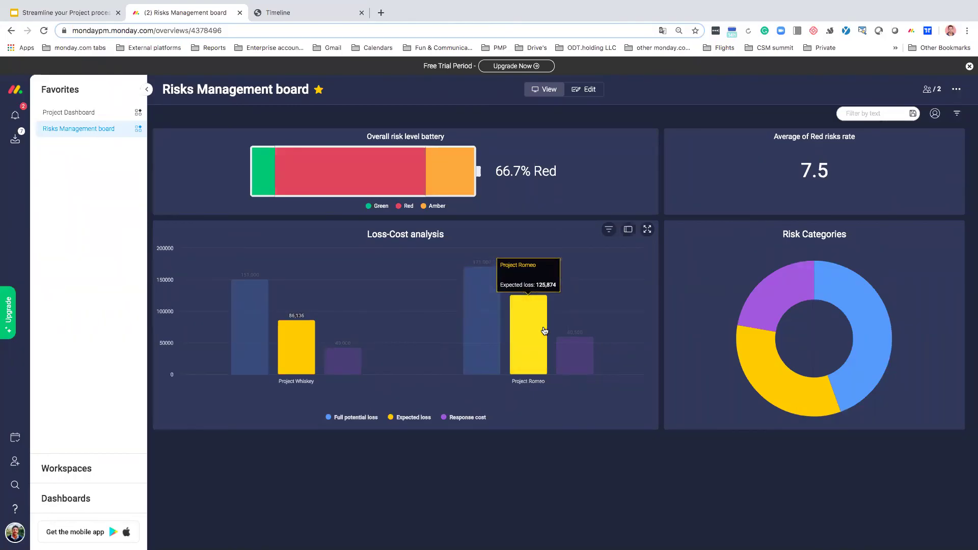
pyautogui.moveTo(566, 348)
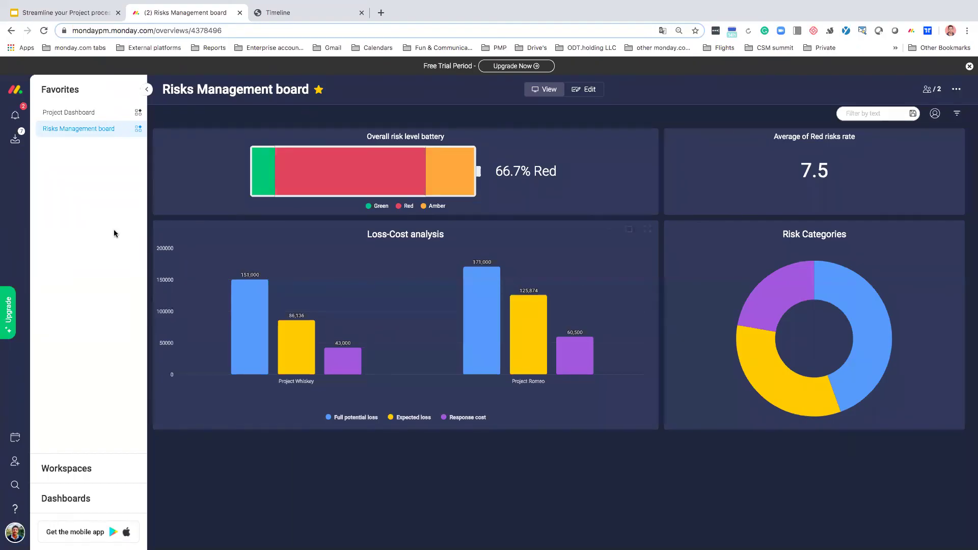
# Step: Revisit the Program High level, Project Romeo and Program Risk Register boards in the Projects Workspace
pyautogui.click(56, 469)
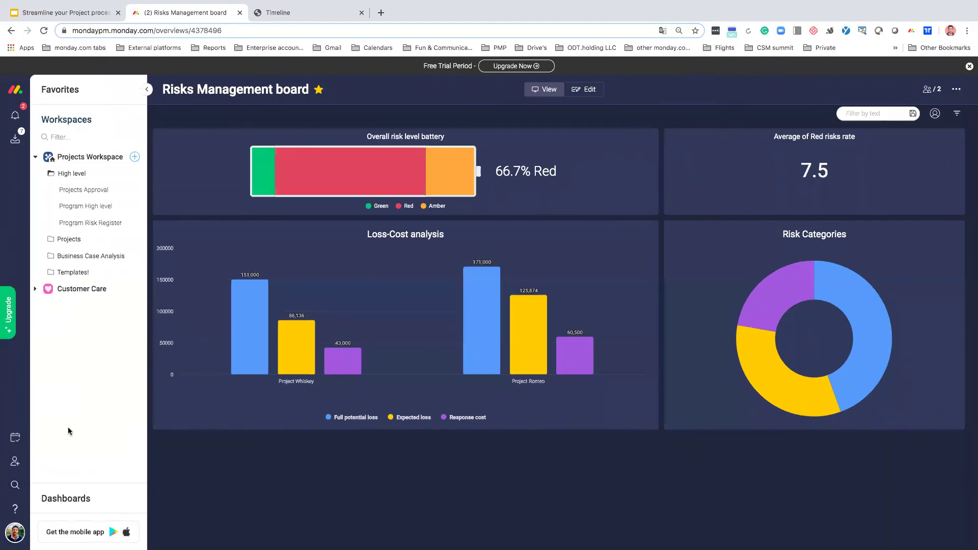
pyautogui.click(87, 207)
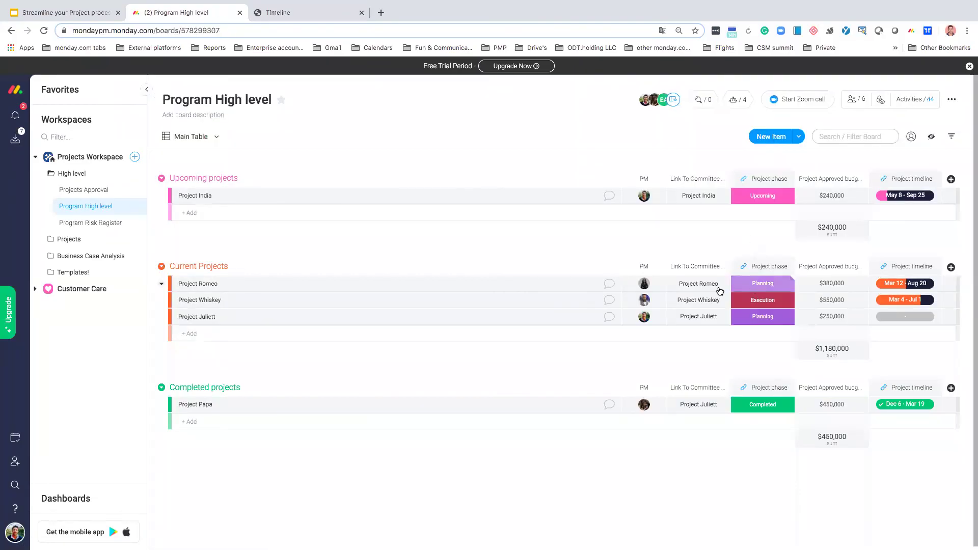
pyautogui.click(65, 240)
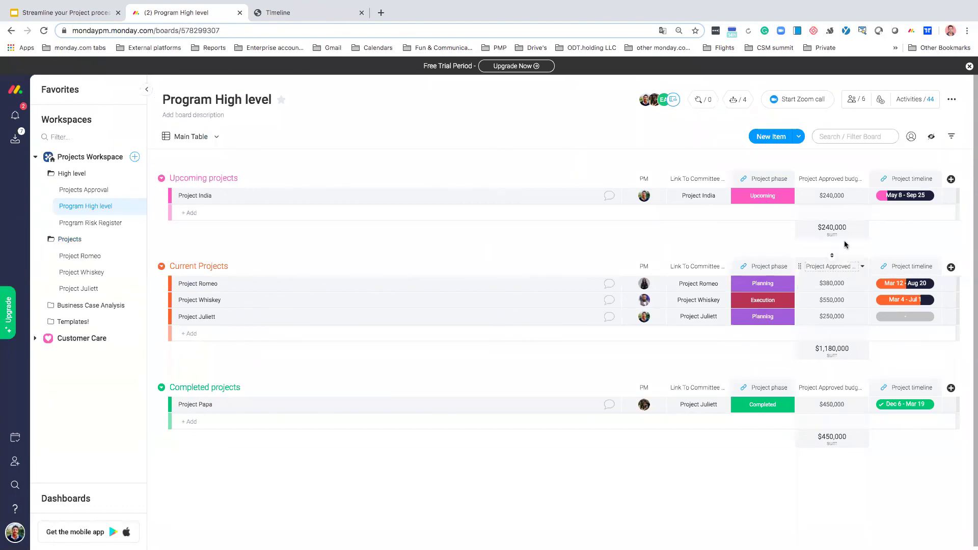
pyautogui.click(763, 196)
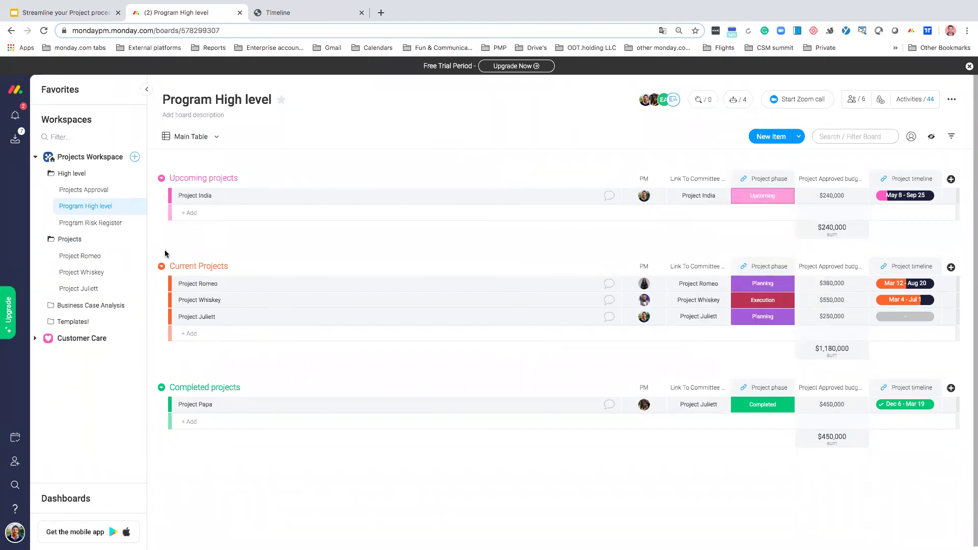
pyautogui.click(97, 256)
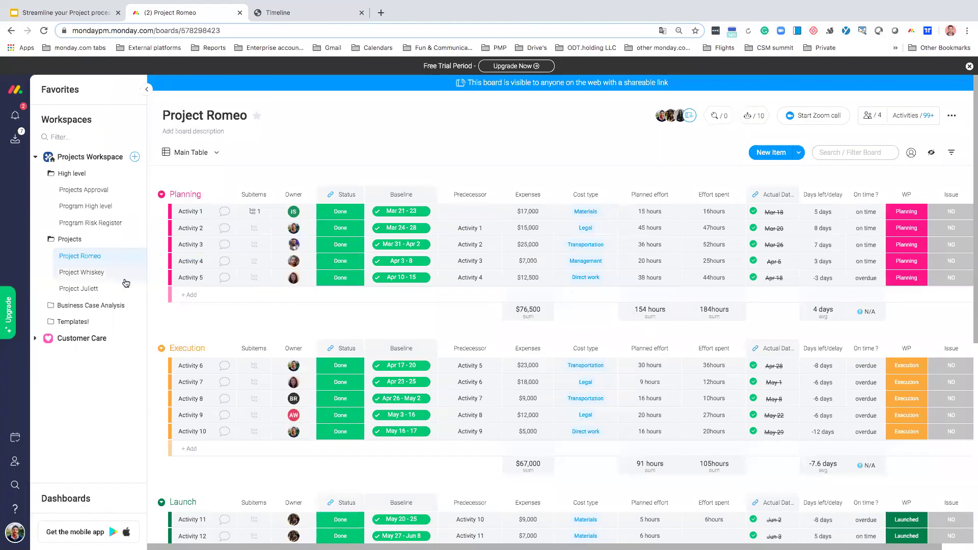
pyautogui.click(82, 223)
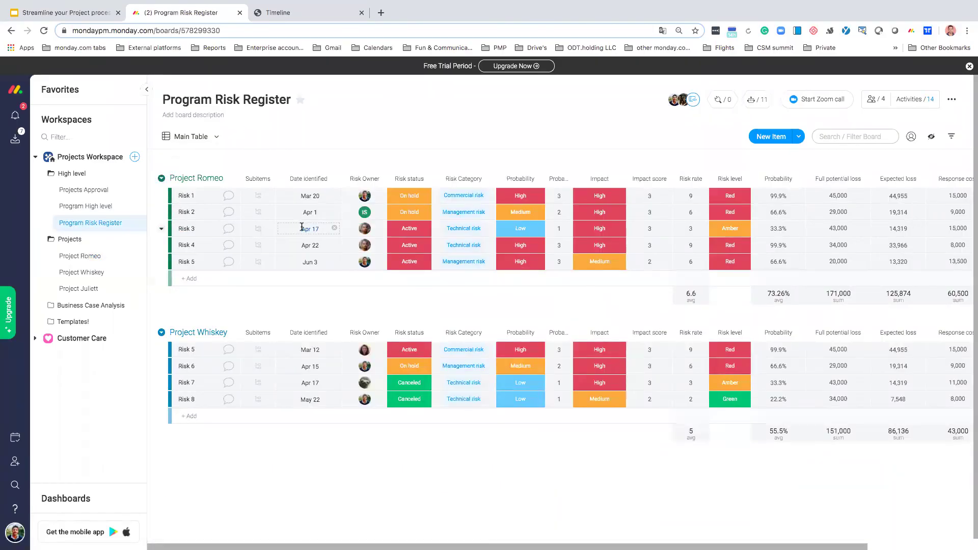